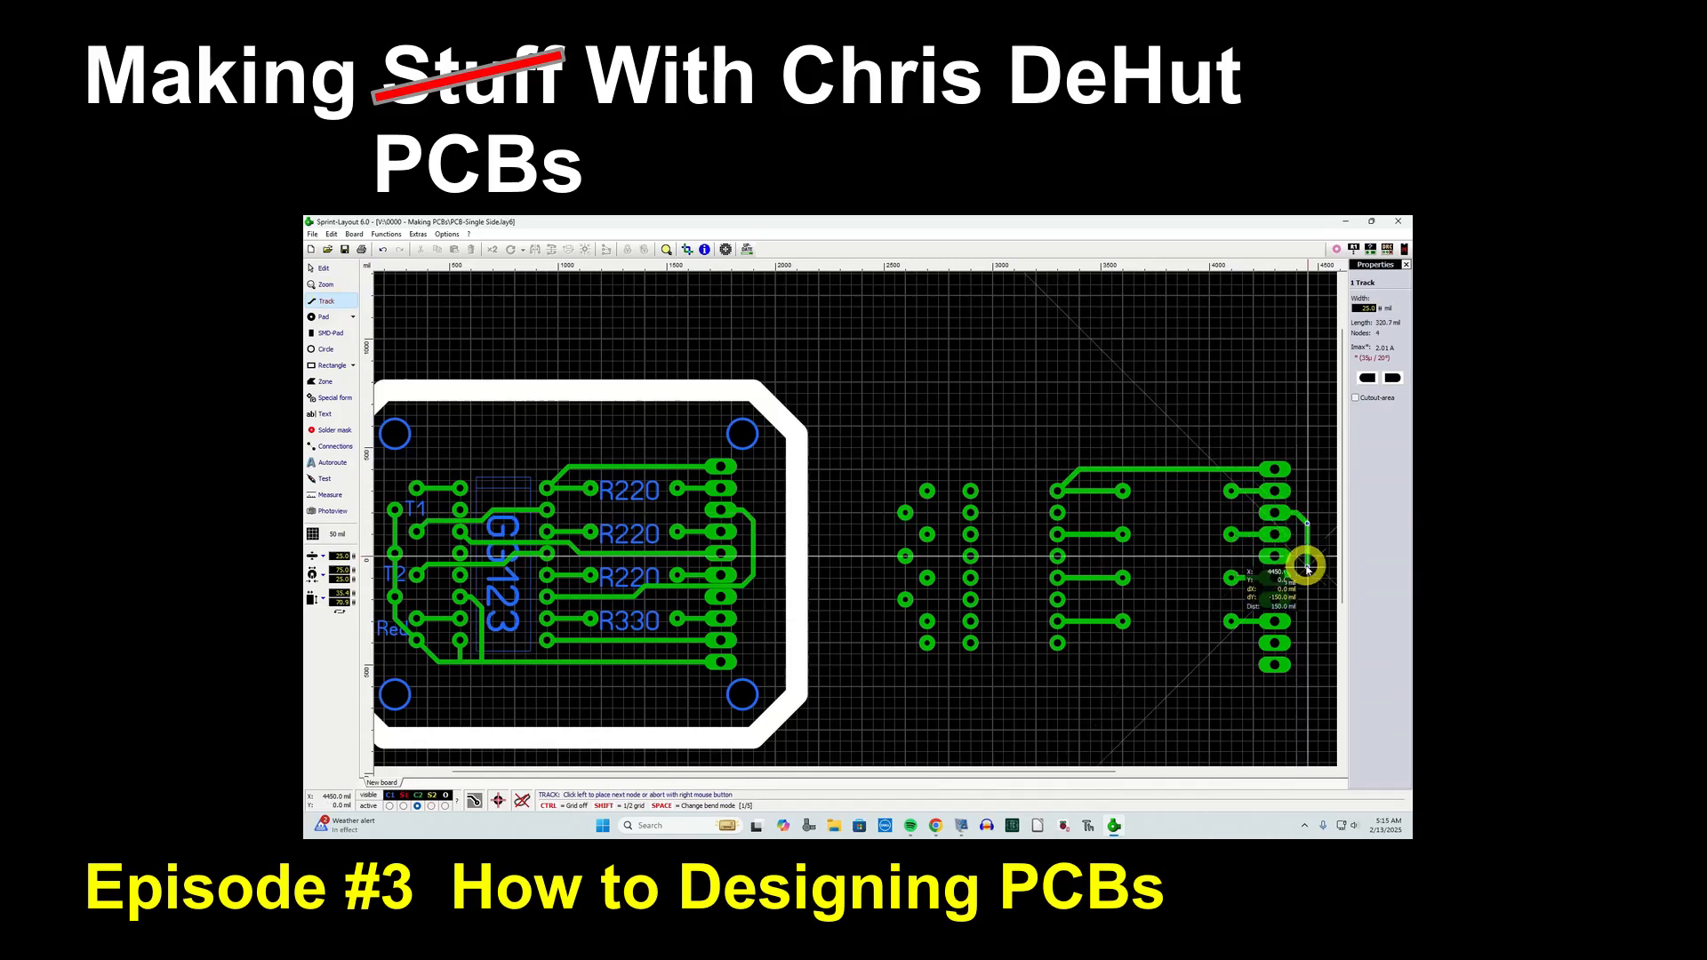
Route the track from the third connector pad around the column's outer side to the sixth pad of the adjacent IC column.
{"action": "left_click", "coordinate": [1297, 589]}
{"action": "left_click", "coordinate": [1190, 590]}
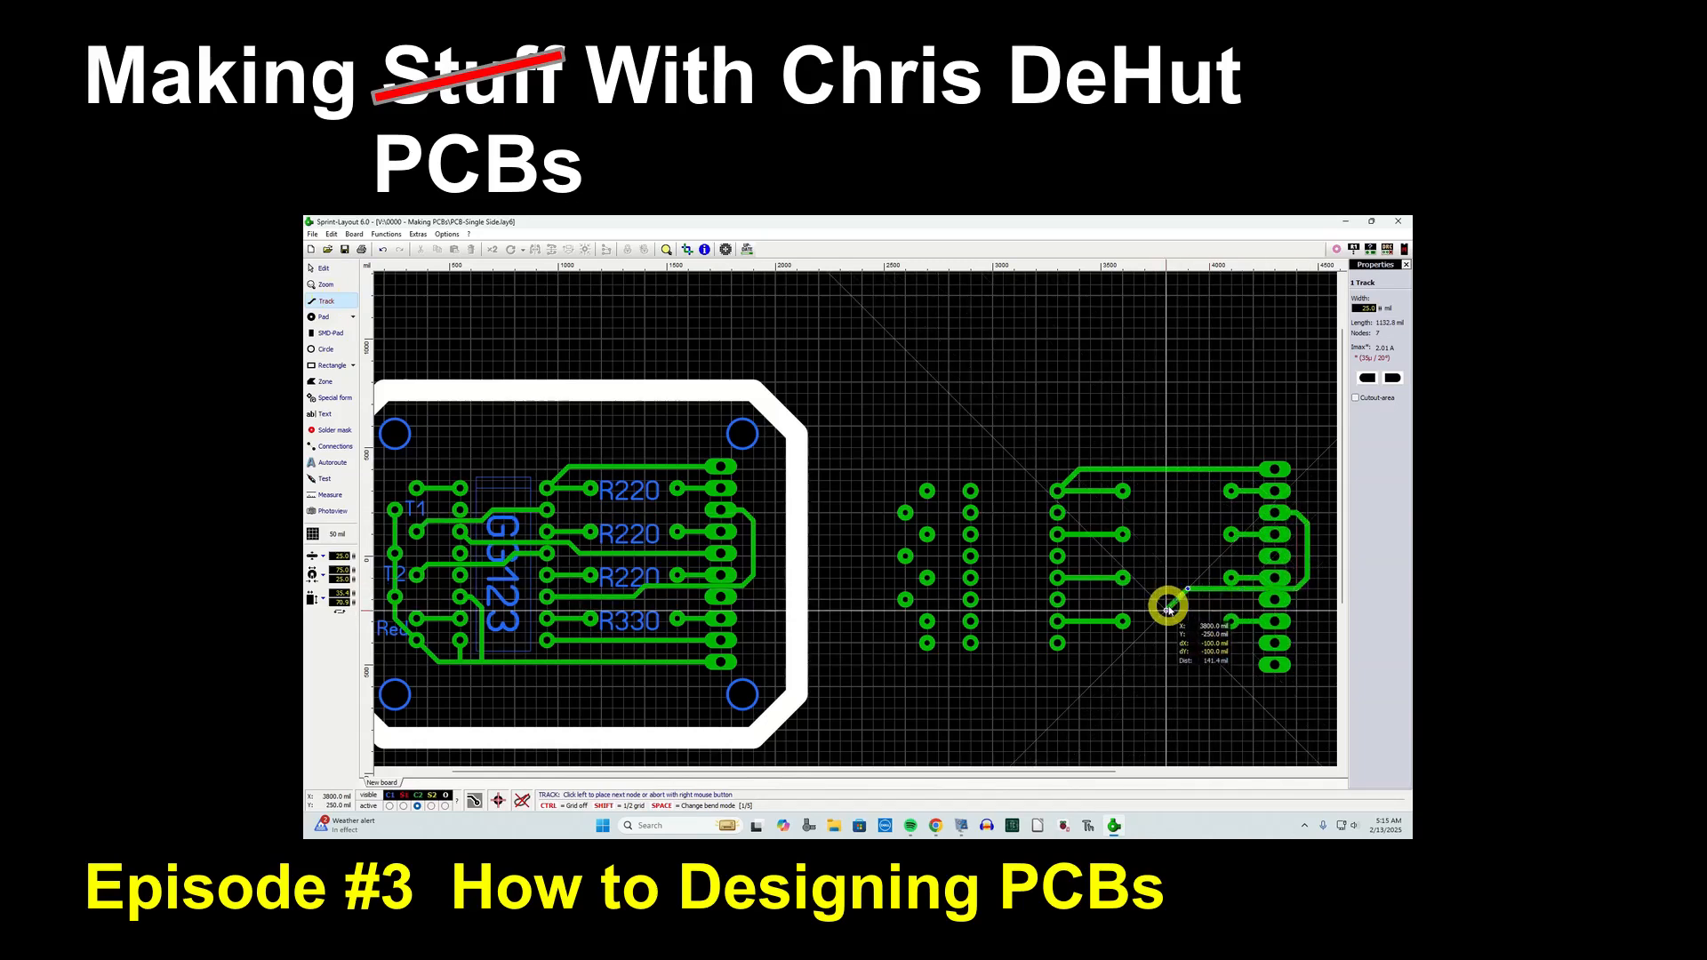
{"action": "left_click", "coordinate": [1057, 600]}
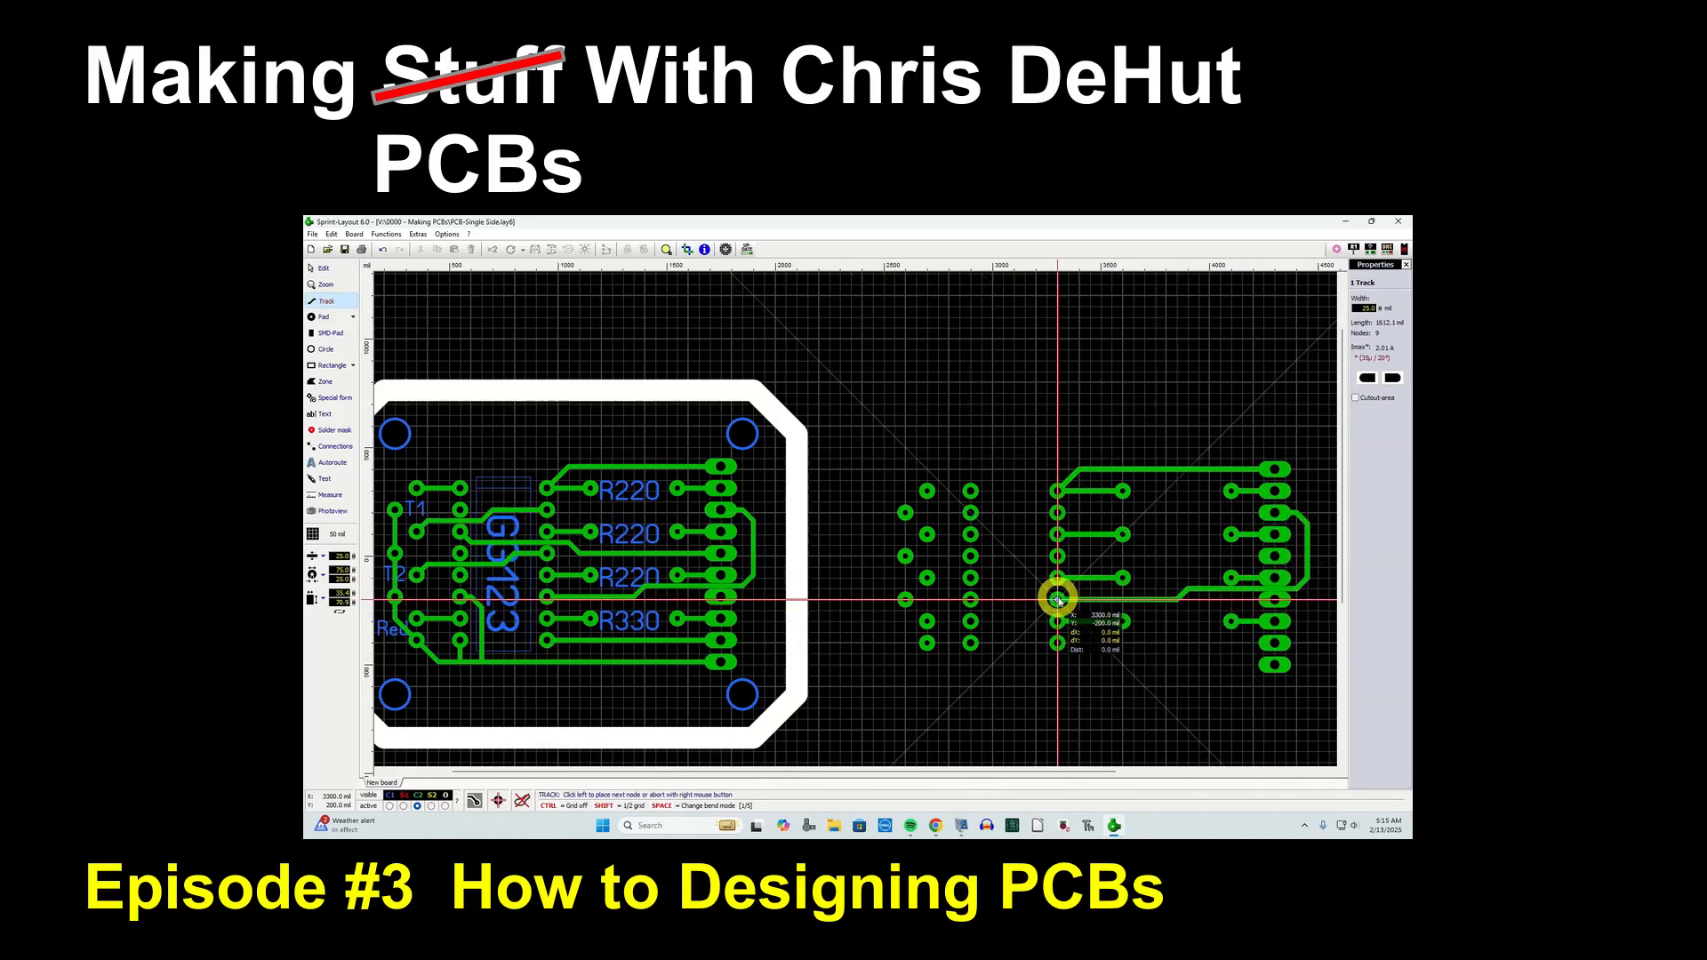
{"action": "right_click", "coordinate": [1057, 599]}
{"action": "left_click", "coordinate": [1274, 558]}
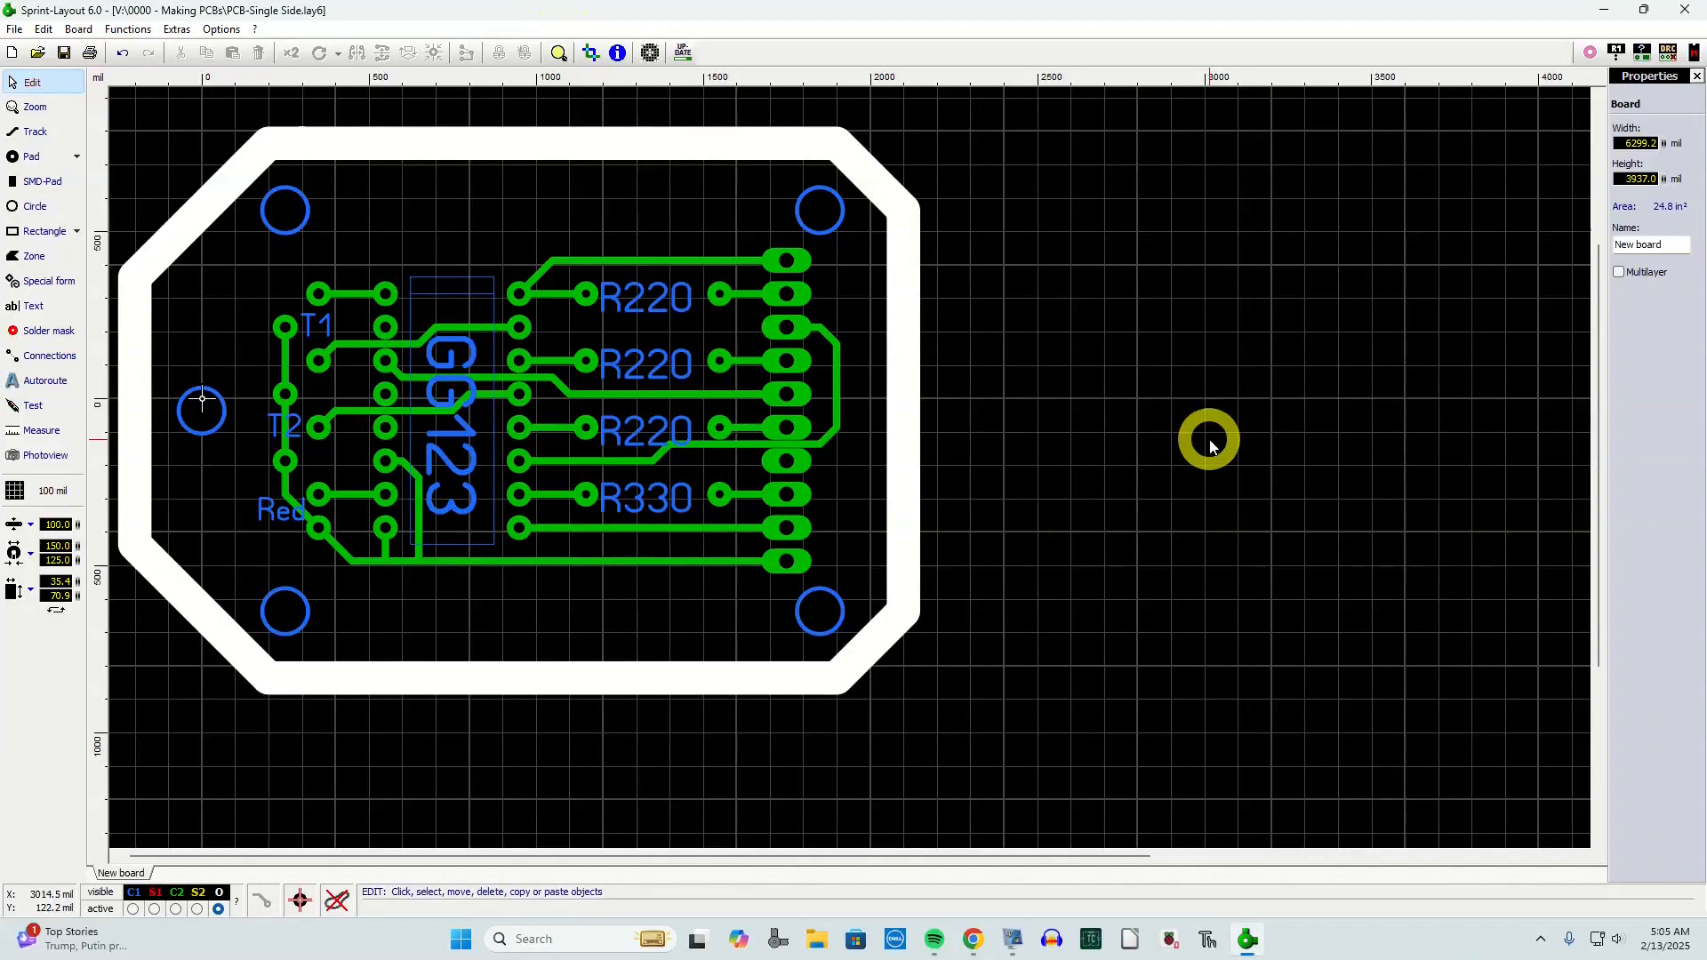
{"action": "left_click_drag", "start_coordinate": [1211, 446], "coordinate": [948, 181]}
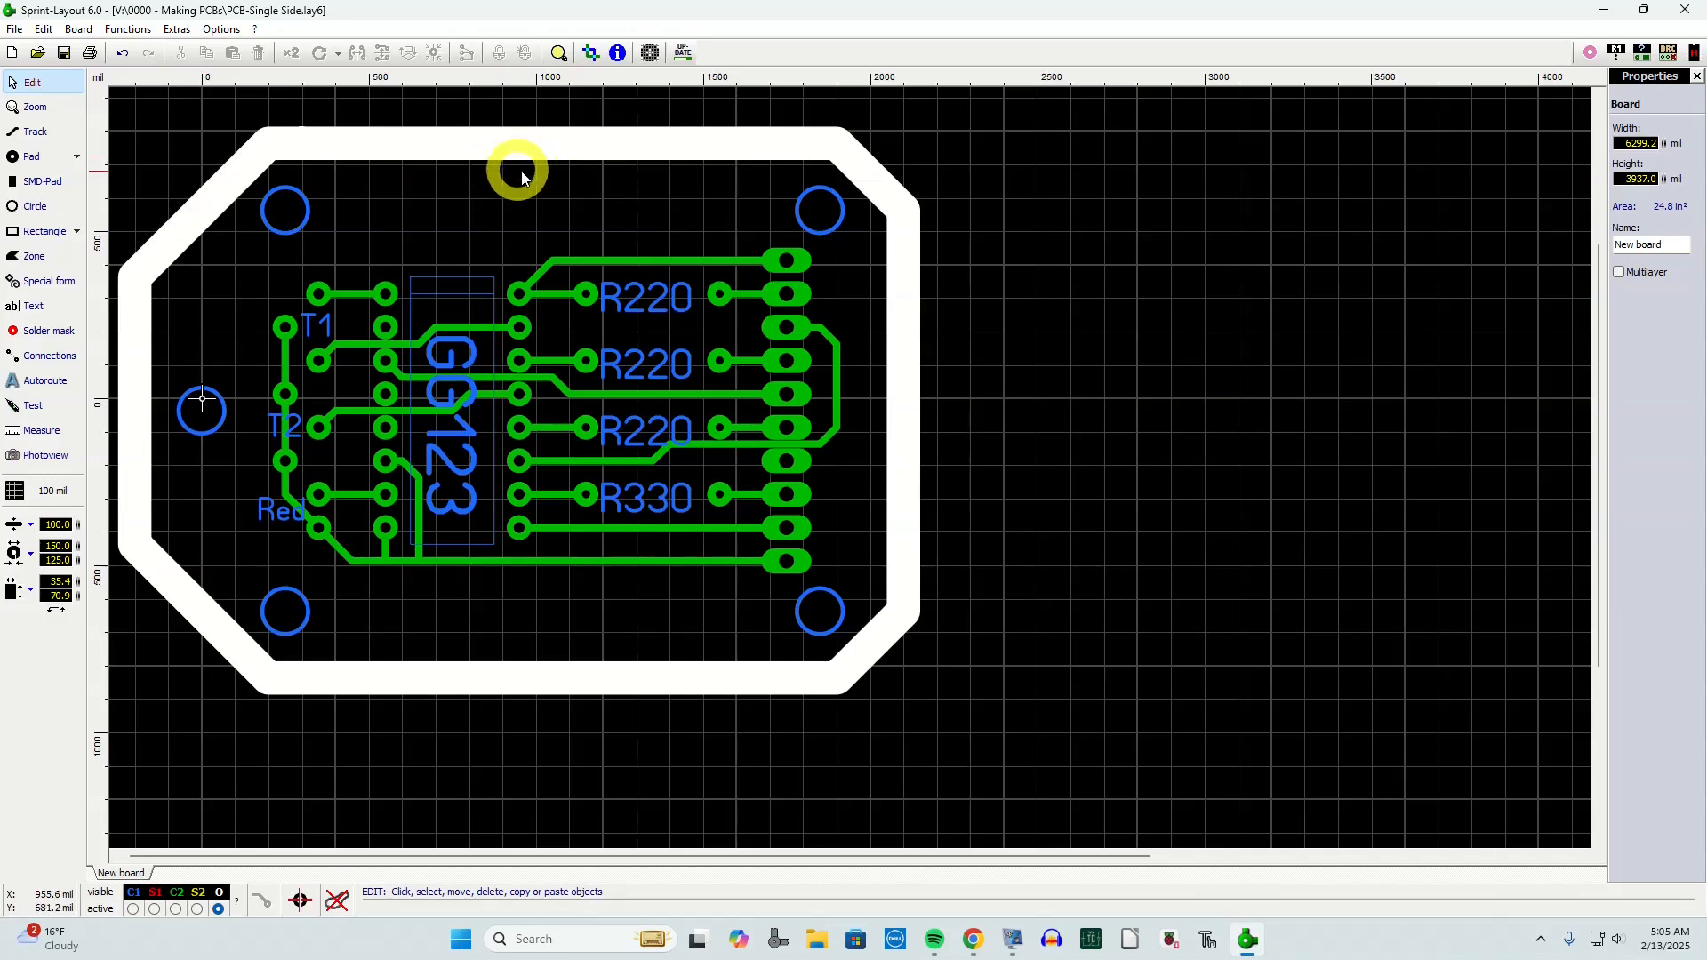
{"action": "left_click", "coordinate": [51, 102]}
{"action": "left_click", "coordinate": [40, 84]}
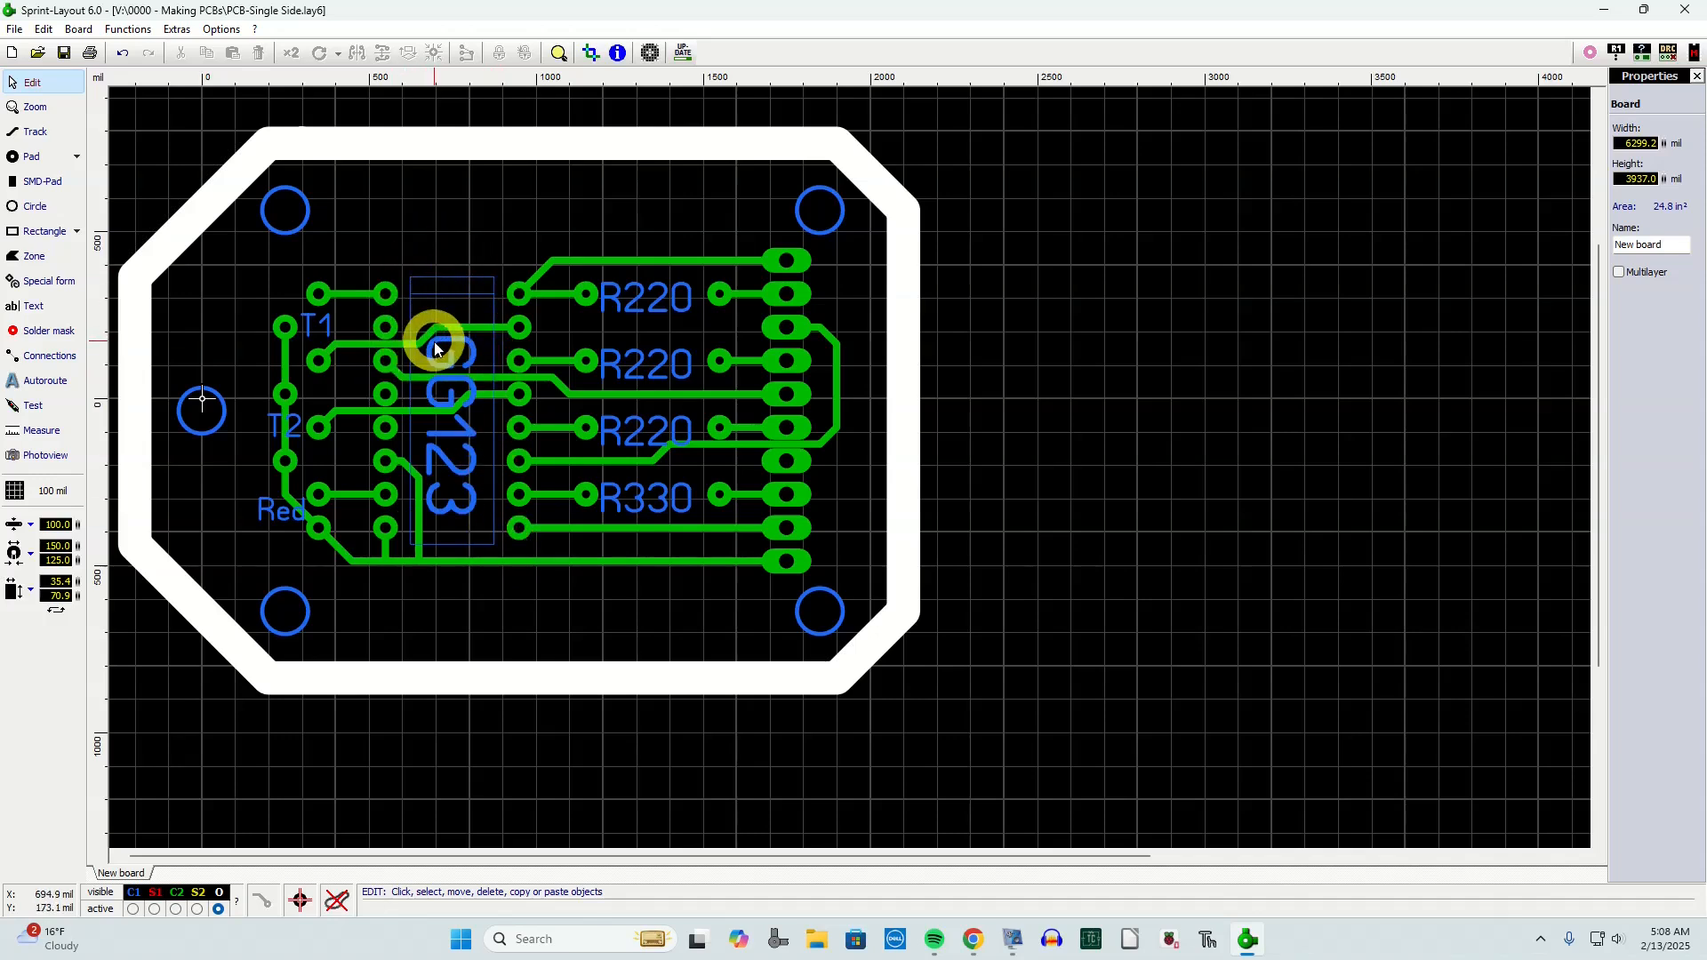
Set new pads to a 75 mil outside diameter and a 35 mil drill diameter.
{"action": "left_click", "coordinate": [36, 156]}
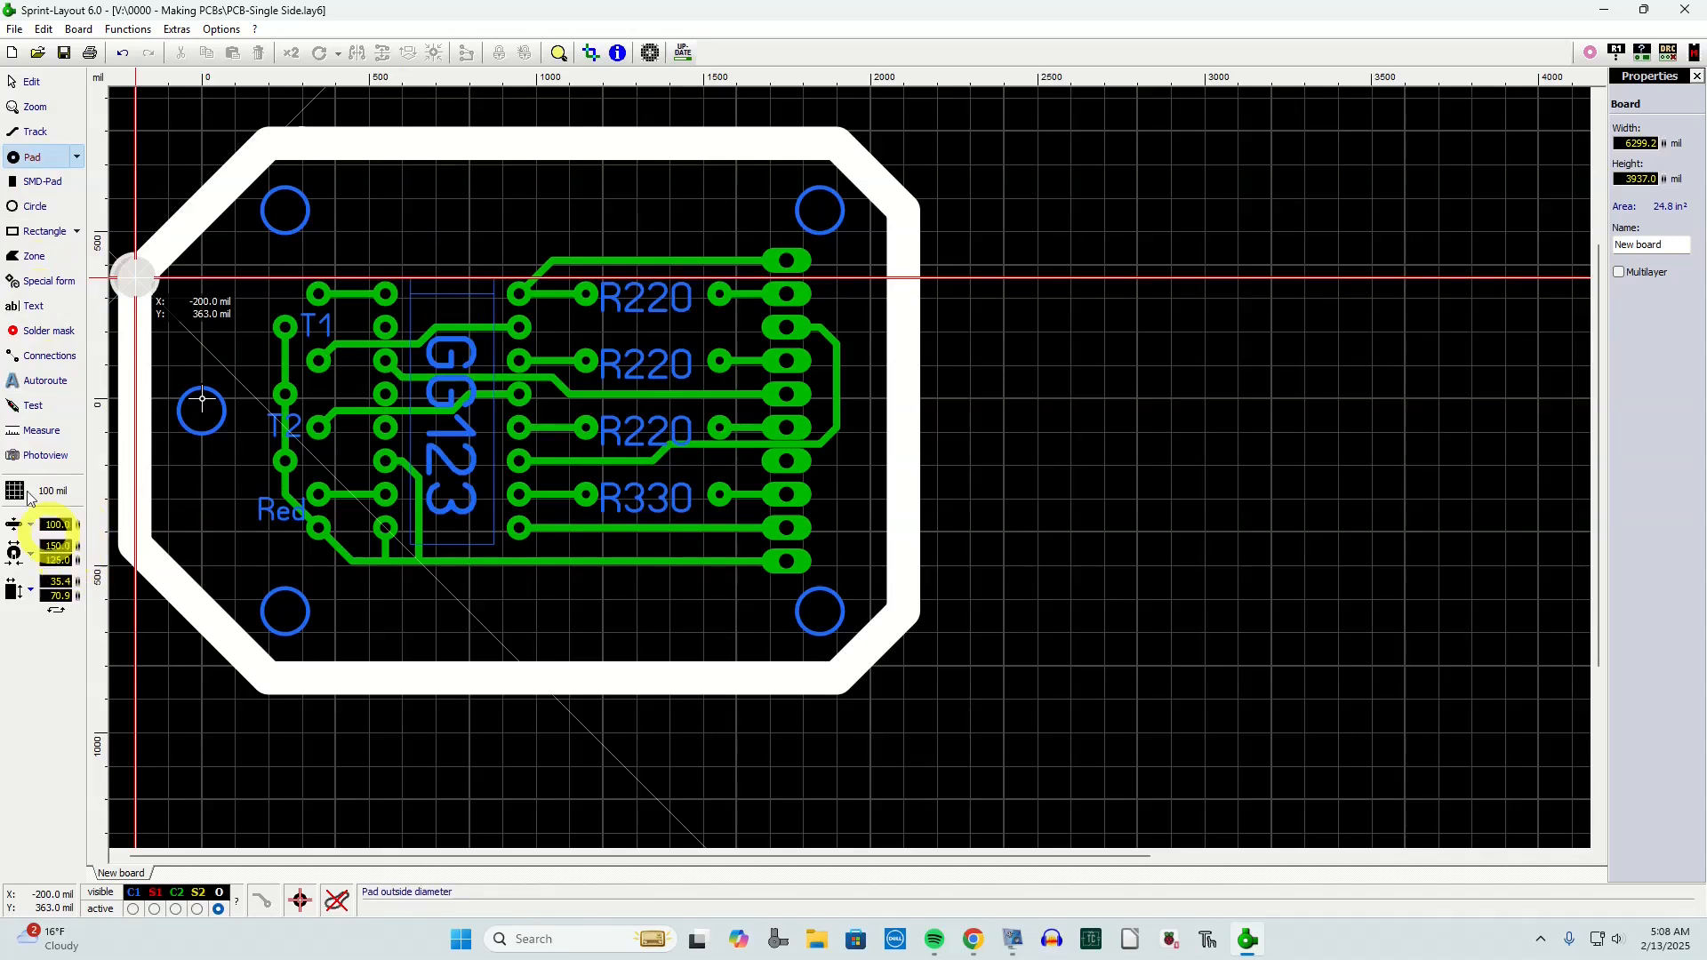
{"action": "double_click", "coordinate": [54, 545]}
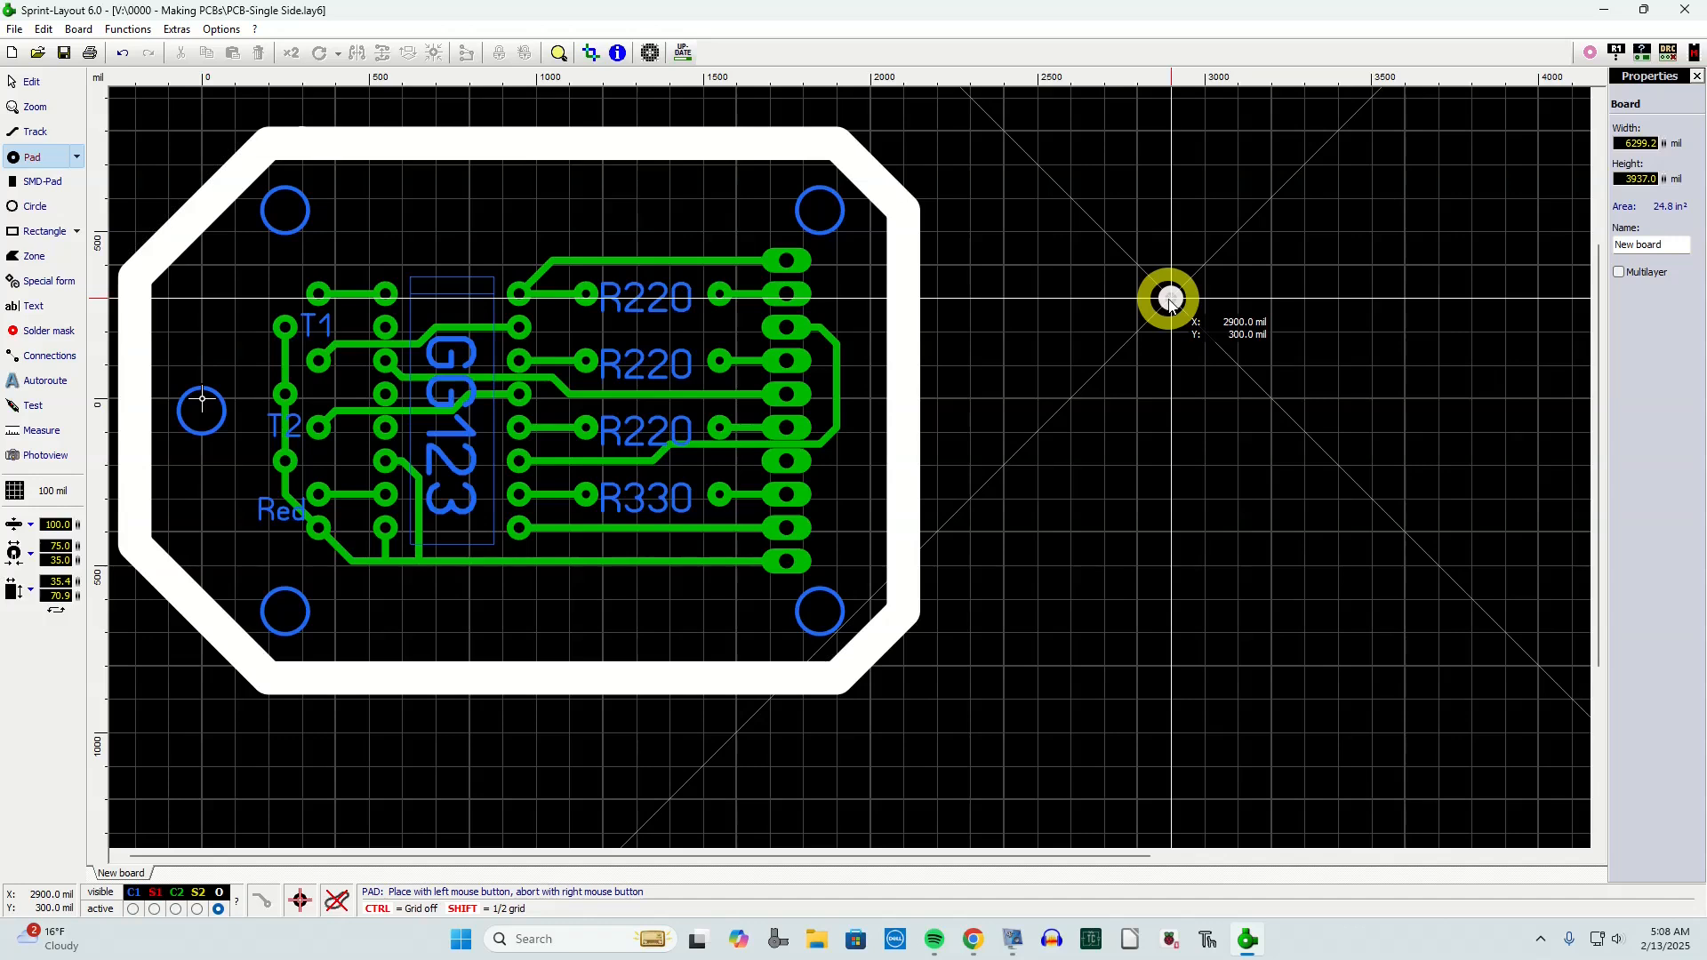
{"action": "left_click", "coordinate": [1171, 298]}
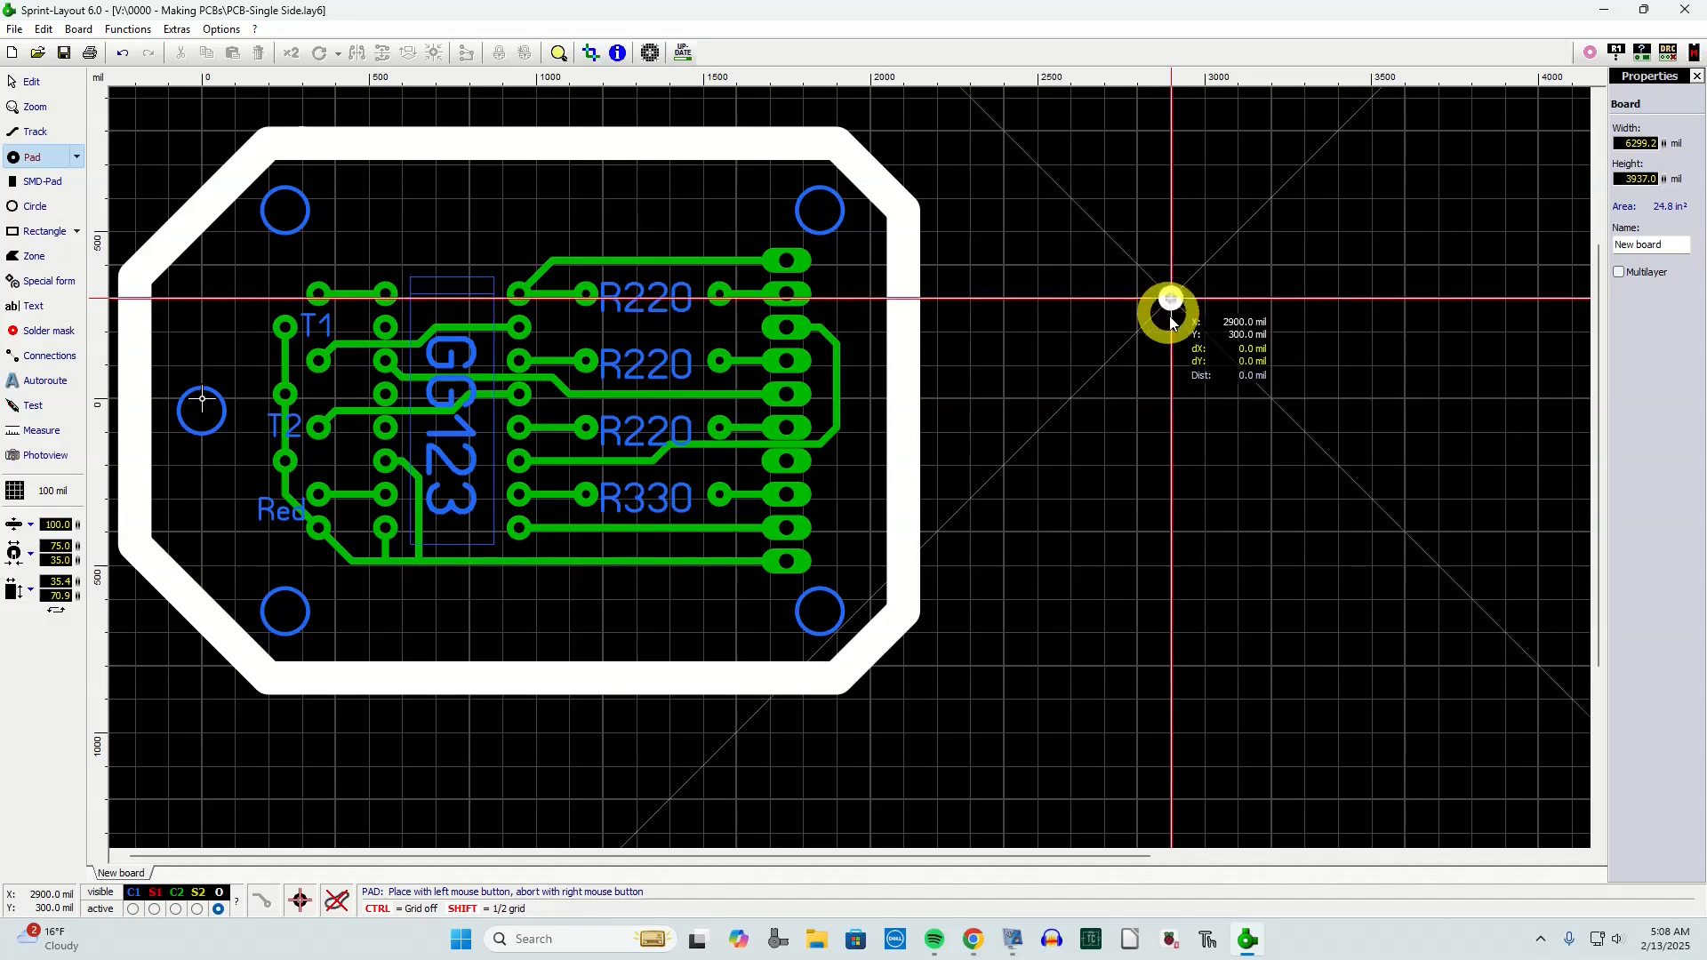
{"action": "left_click", "coordinate": [1170, 330]}
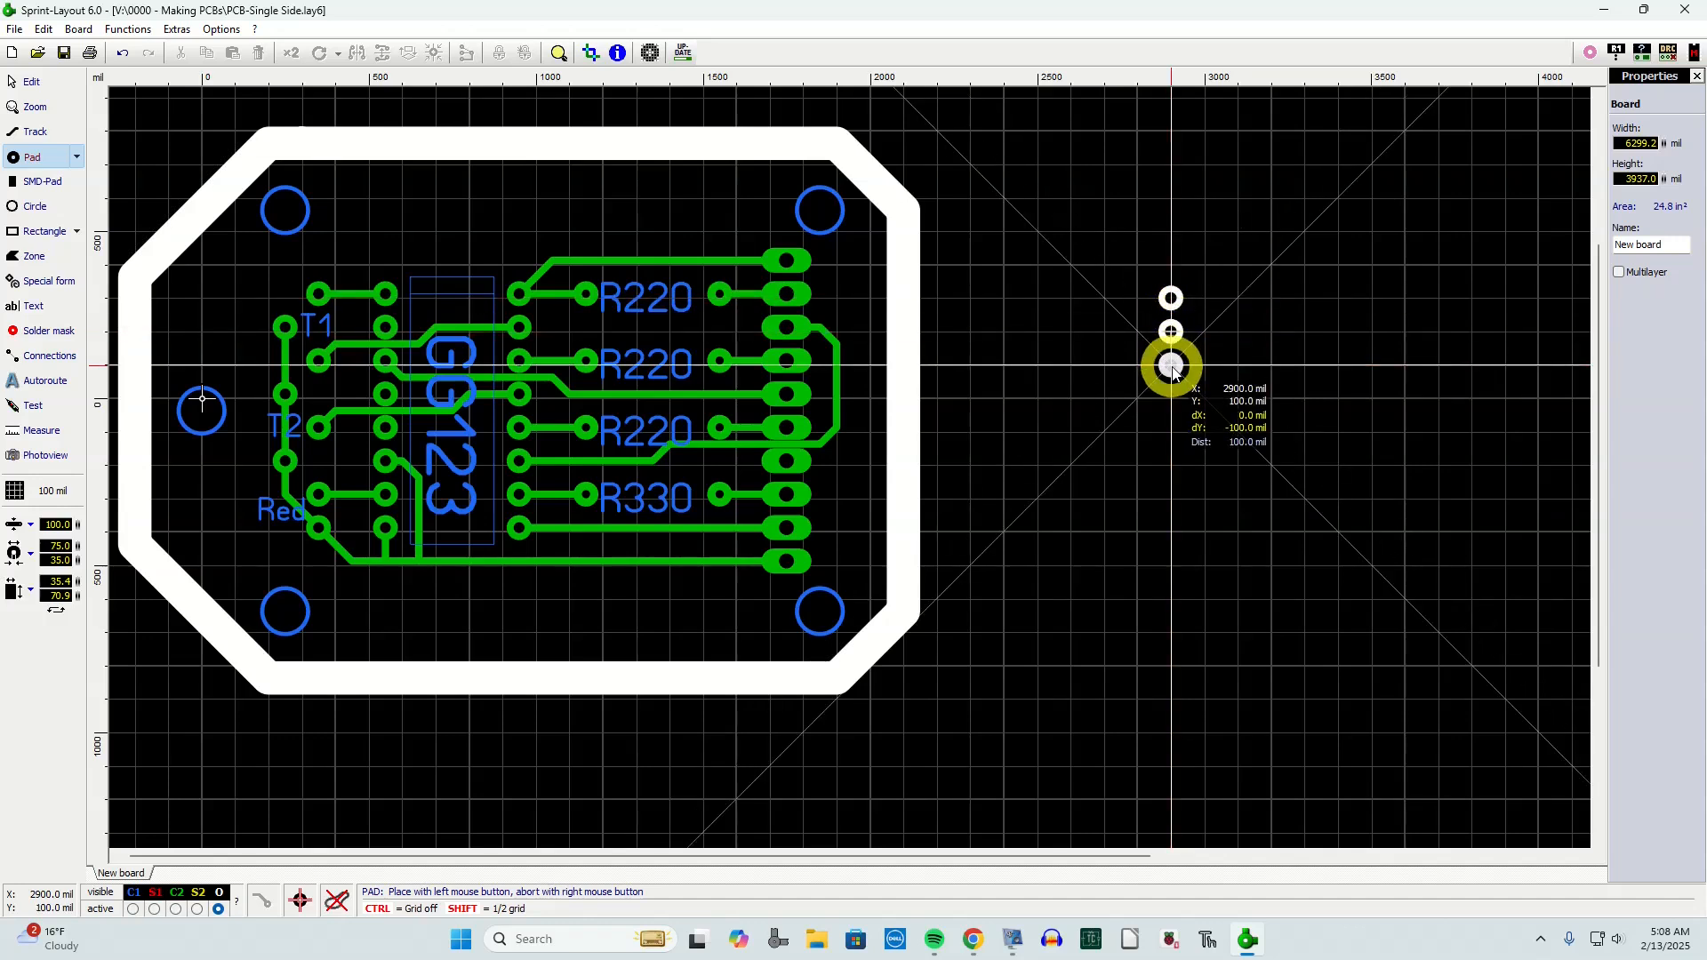
{"action": "right_click", "coordinate": [1174, 301]}
{"action": "left_click", "coordinate": [1174, 303]}
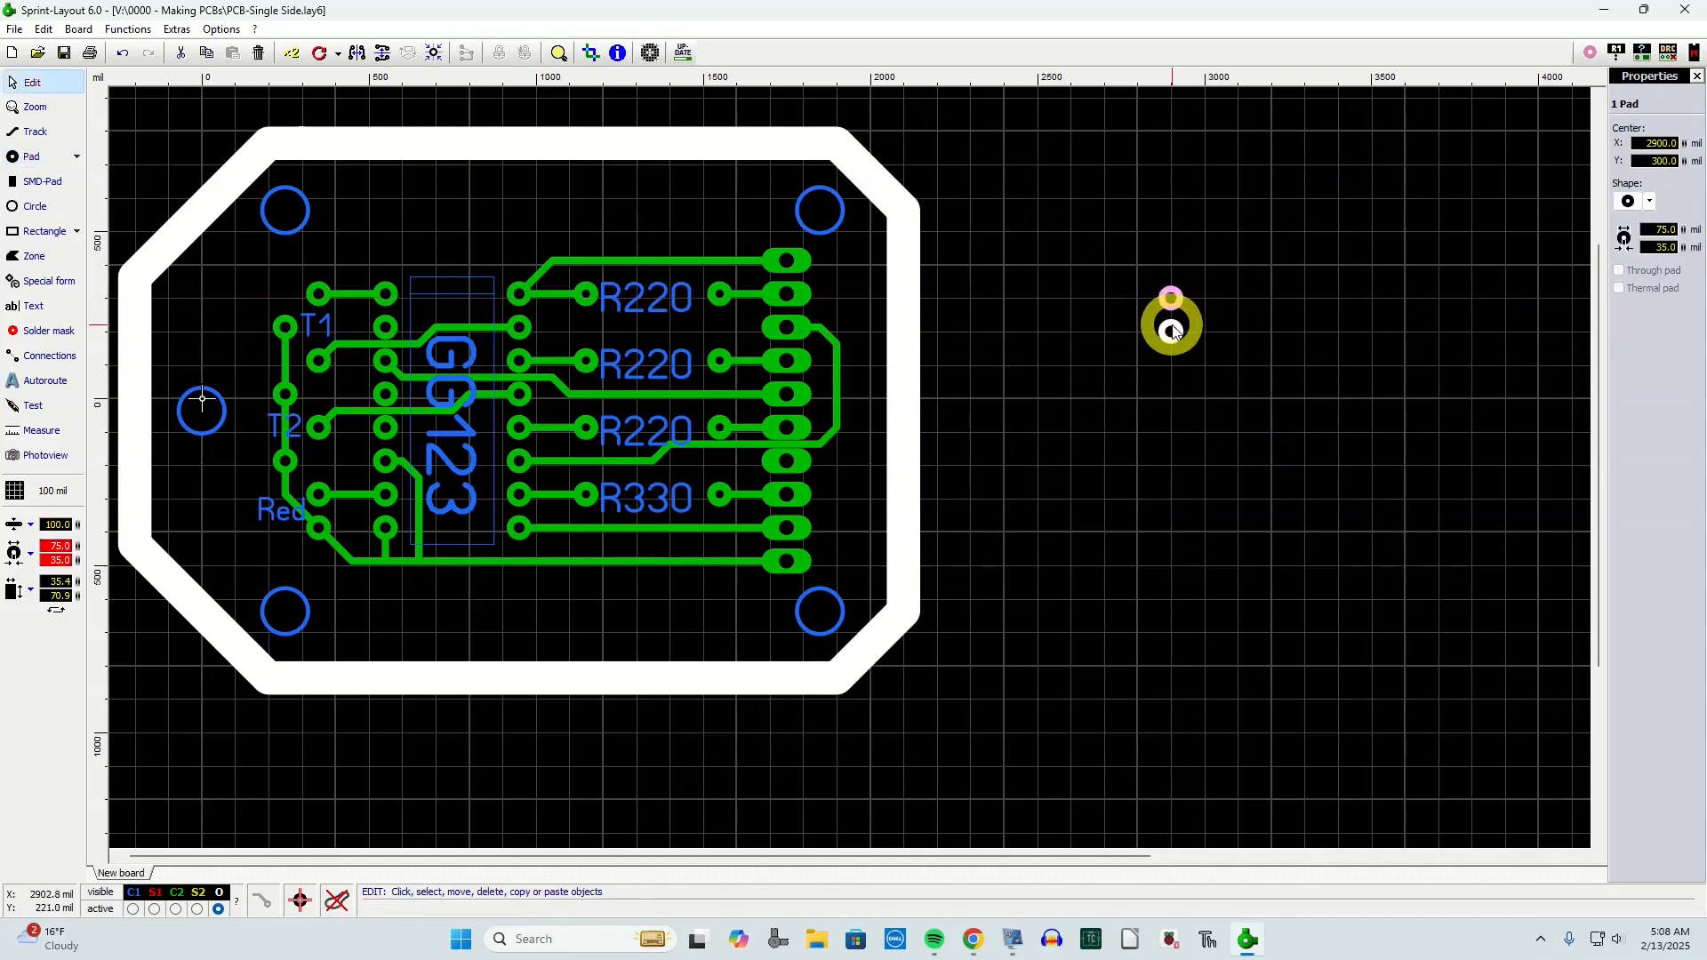
{"action": "key", "text": "Delete"}
{"action": "left_click", "coordinate": [1171, 338]}
{"action": "key", "text": "Delete"}
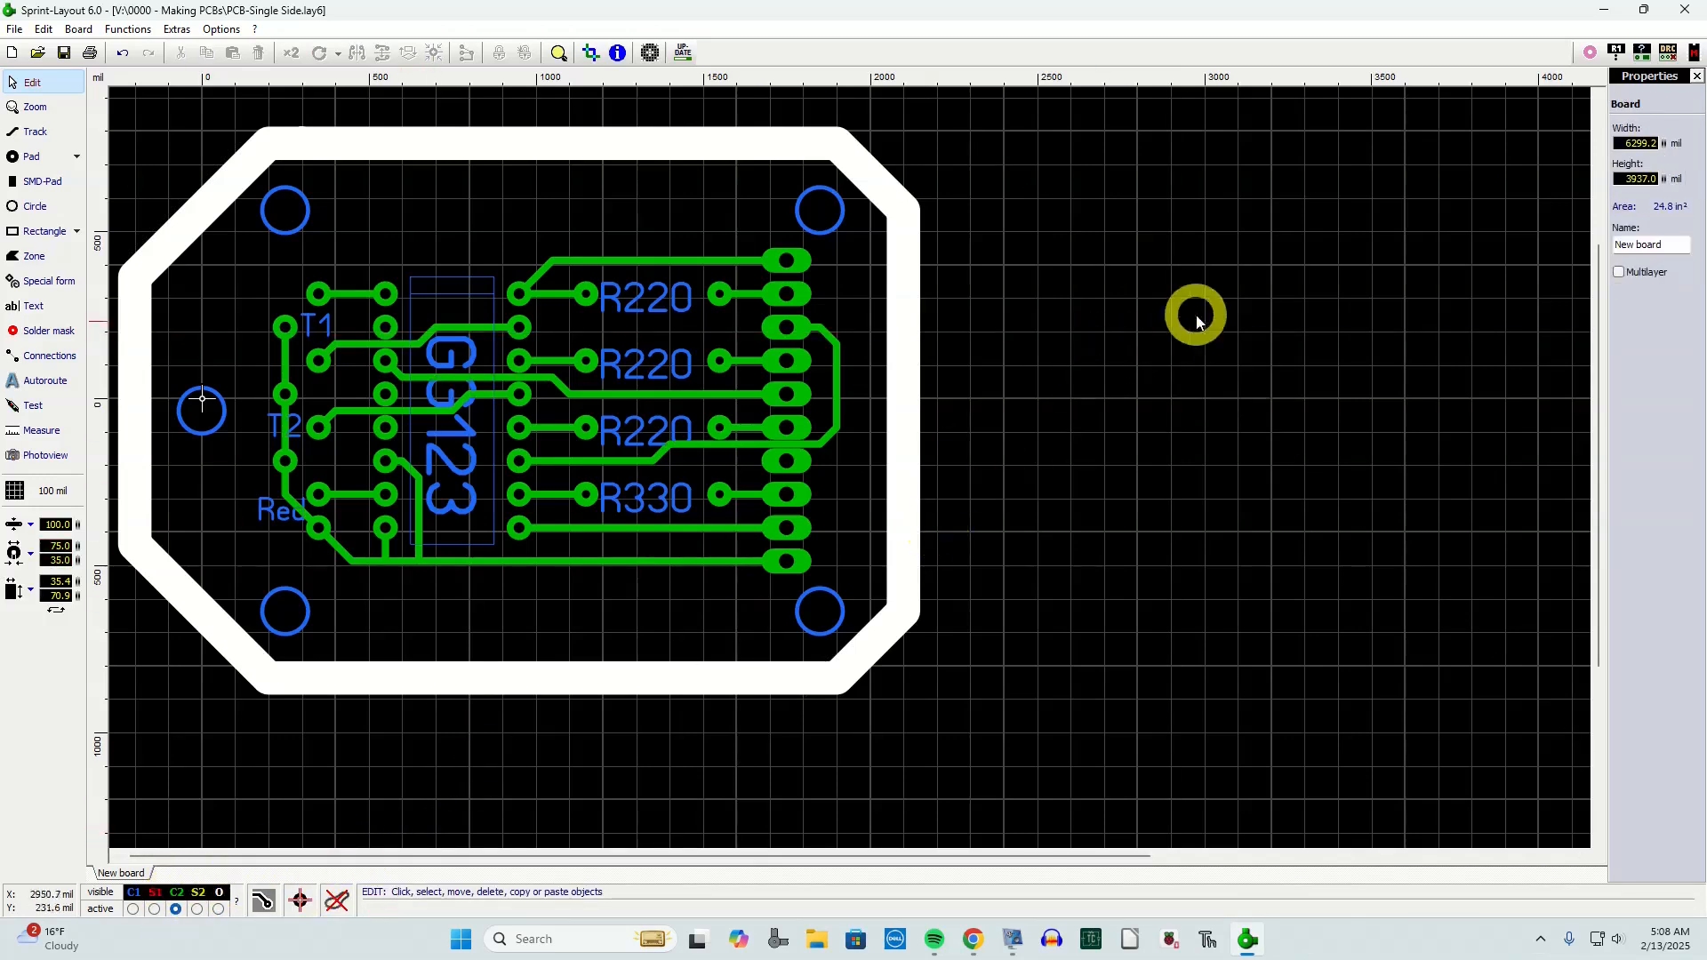
Place a column of eight circular pads on layer C2 at X 2900, spaced 100 mil from Y 300 down to Y -400.
{"action": "left_click", "coordinate": [32, 158]}
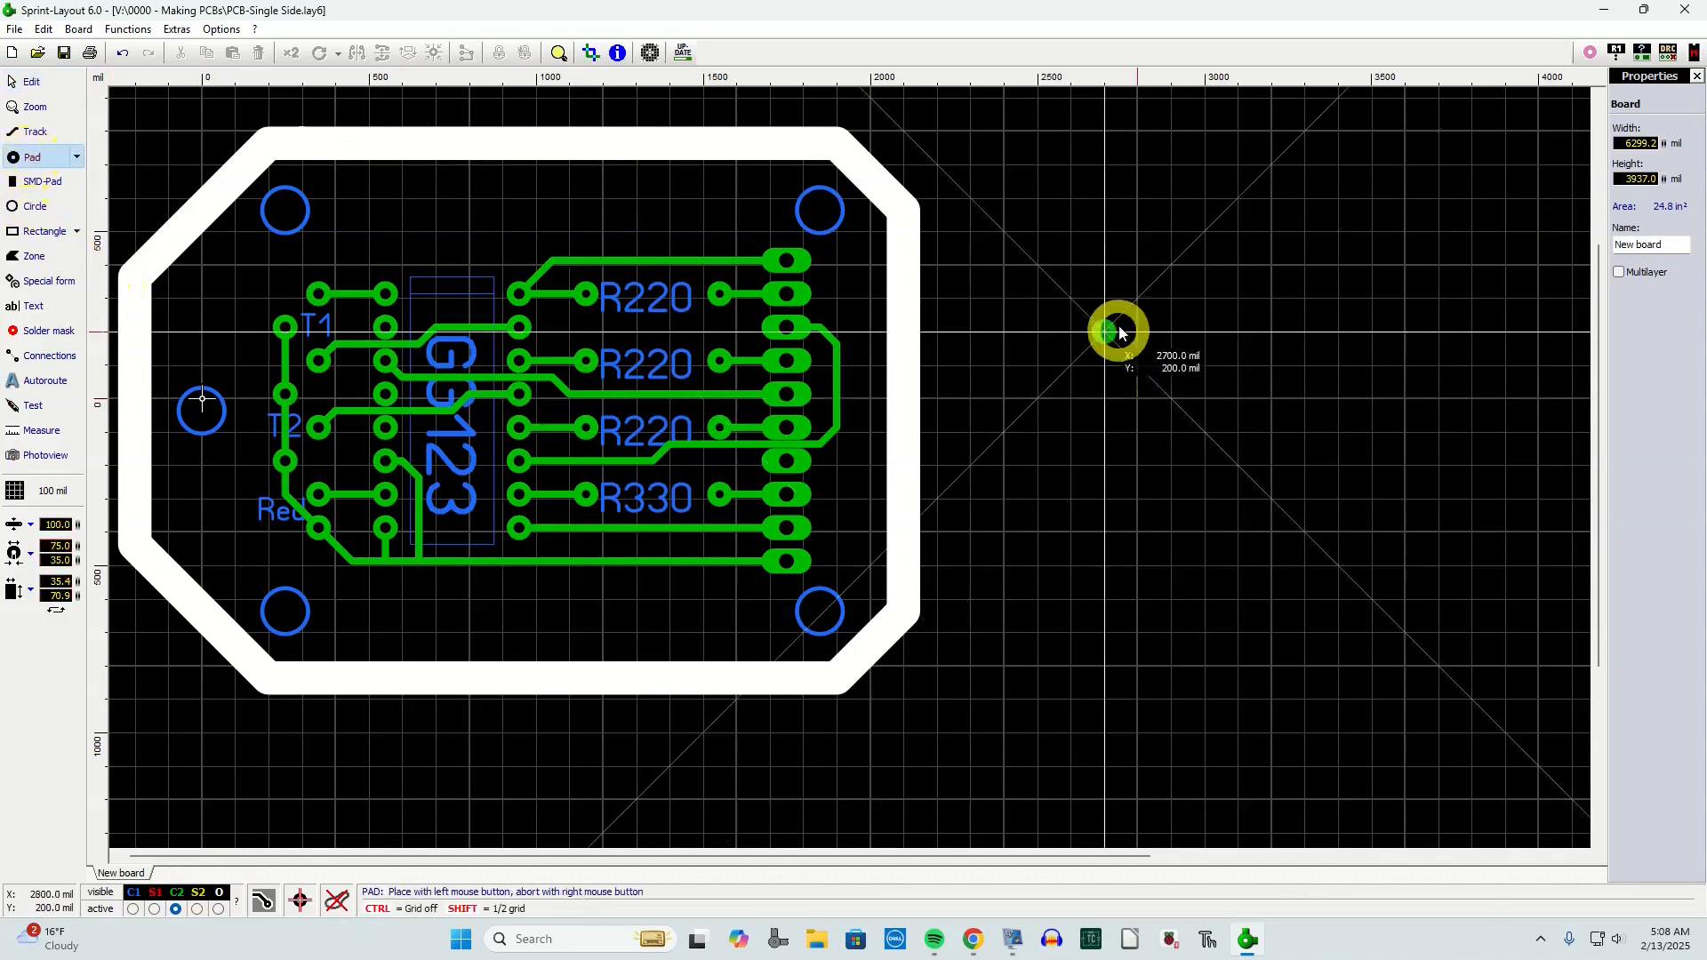
{"action": "left_click", "coordinate": [1171, 298]}
{"action": "left_click", "coordinate": [1171, 331]}
{"action": "left_click", "coordinate": [1171, 365]}
{"action": "left_click", "coordinate": [1171, 399]}
{"action": "left_click", "coordinate": [1171, 431]}
{"action": "left_click", "coordinate": [1171, 465]}
{"action": "left_click", "coordinate": [1171, 498]}
{"action": "left_click", "coordinate": [1171, 531]}
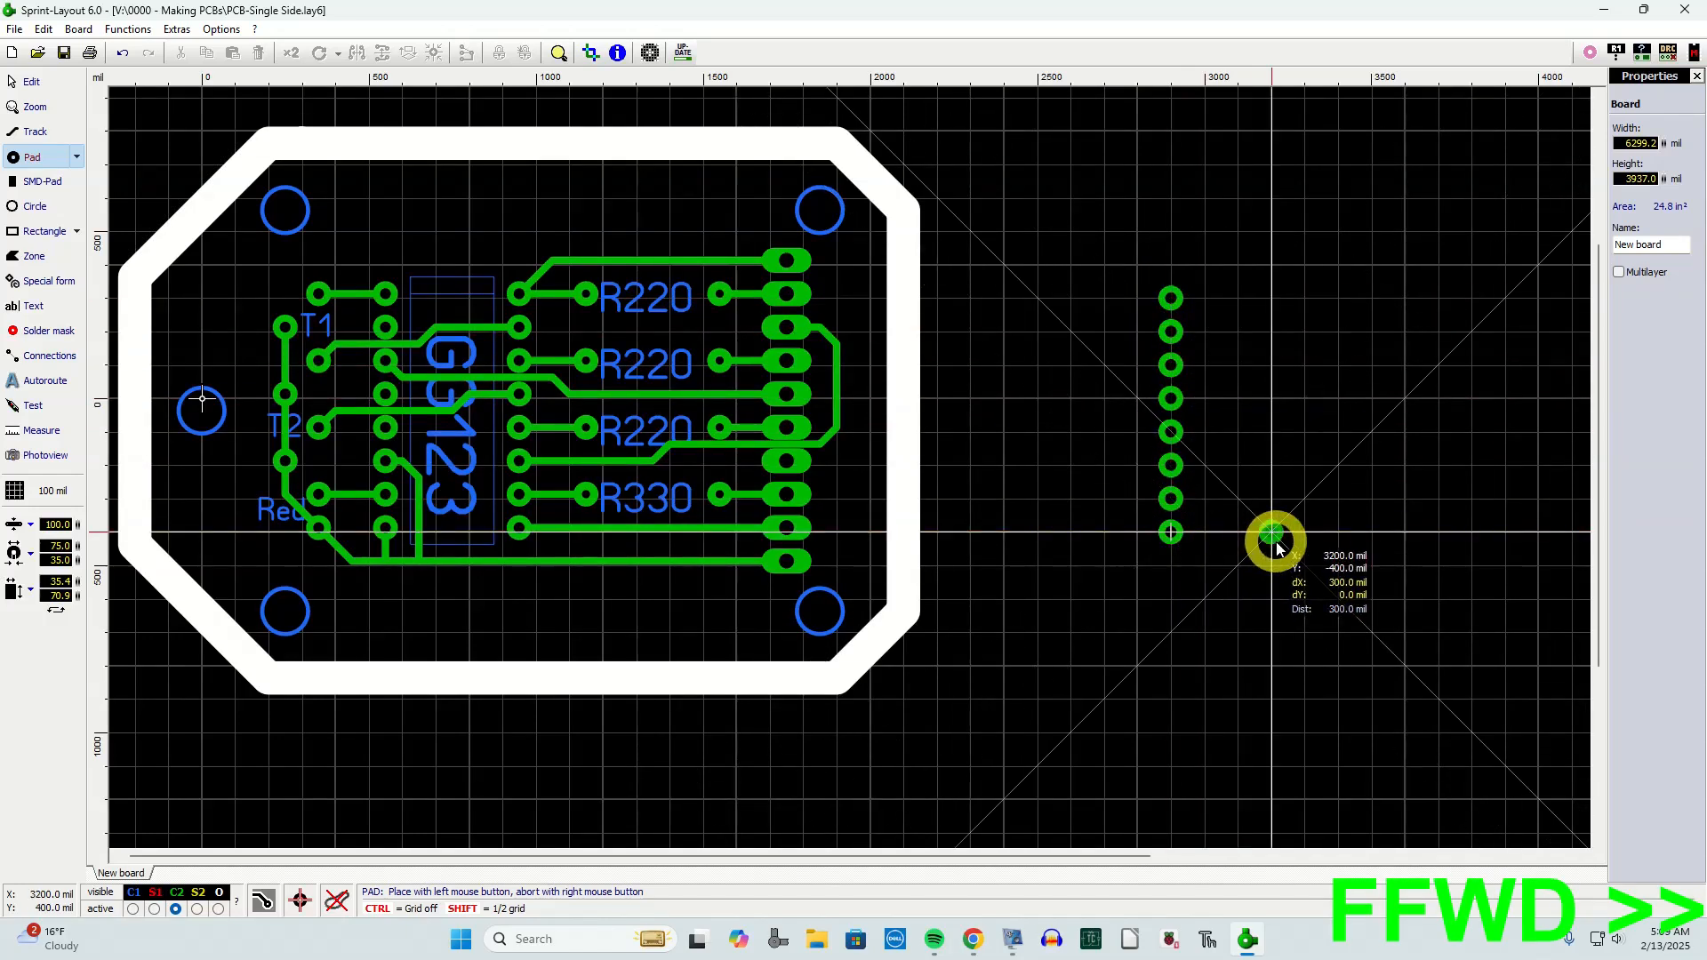
Place the second IC column of eight pads at X 3300, spaced 100 mil apart and aligned with the first column.
{"action": "left_click", "coordinate": [1305, 532]}
{"action": "left_click", "coordinate": [1304, 498]}
{"action": "left_click", "coordinate": [1304, 465]}
{"action": "left_click", "coordinate": [1304, 432]}
{"action": "left_click", "coordinate": [1304, 398]}
{"action": "left_click", "coordinate": [1305, 365]}
{"action": "left_click", "coordinate": [1305, 331]}
{"action": "left_click", "coordinate": [1304, 298]}
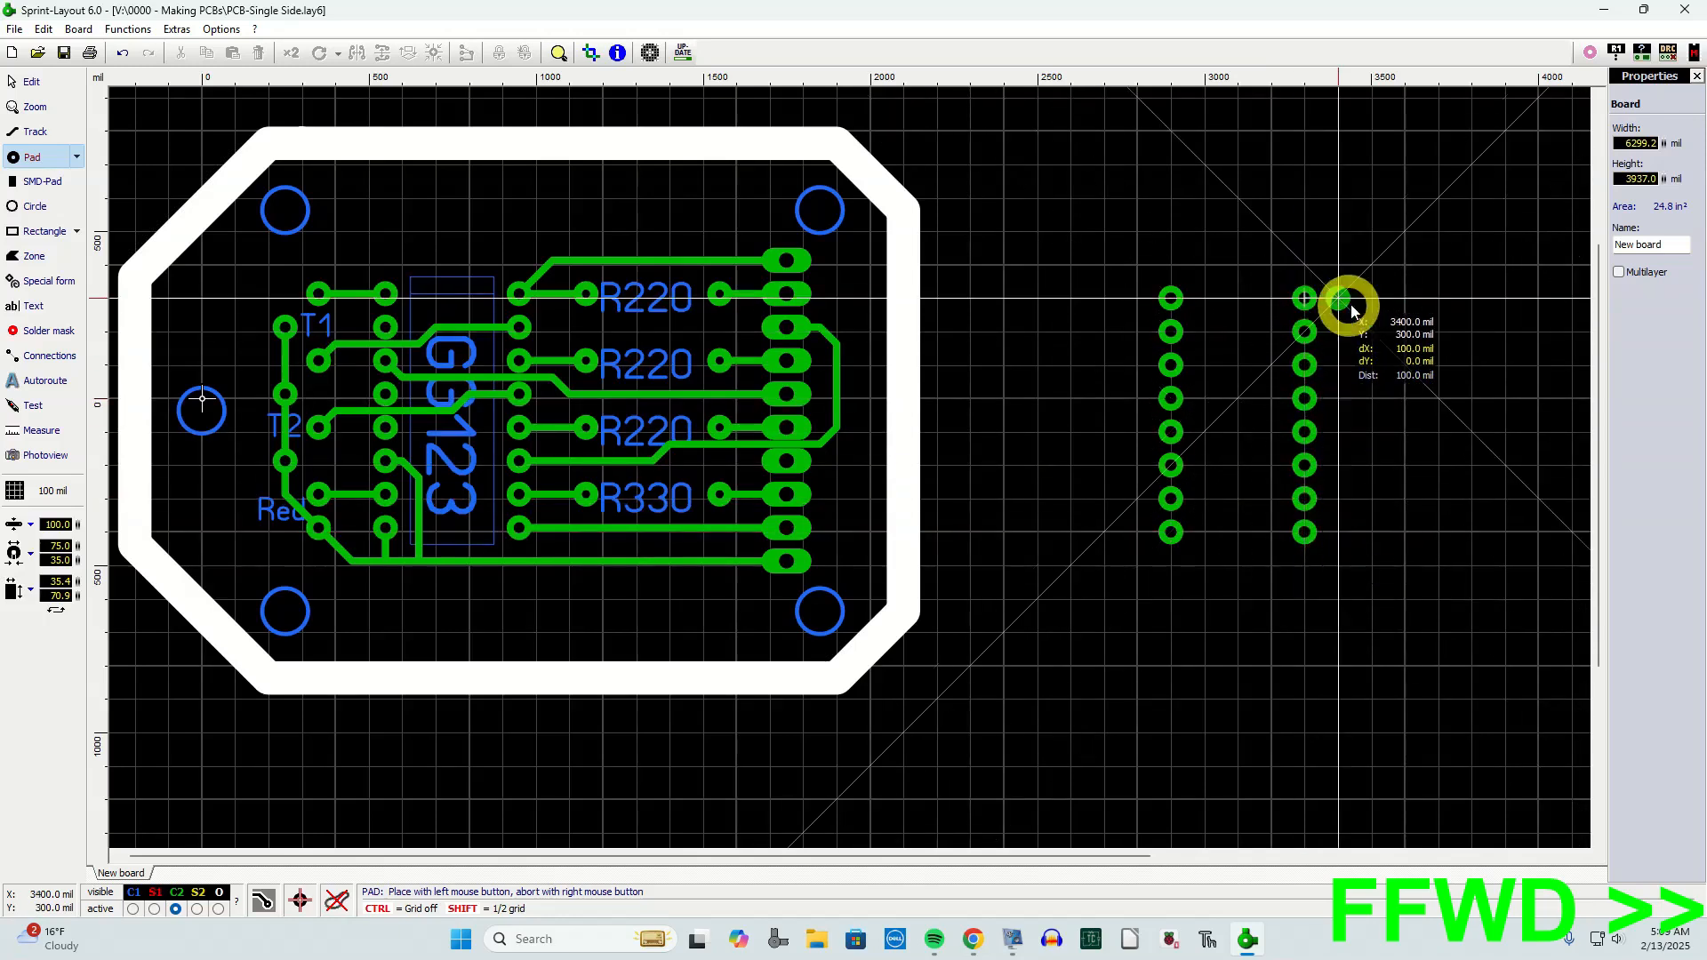
{"action": "right_click", "coordinate": [1592, 233]}
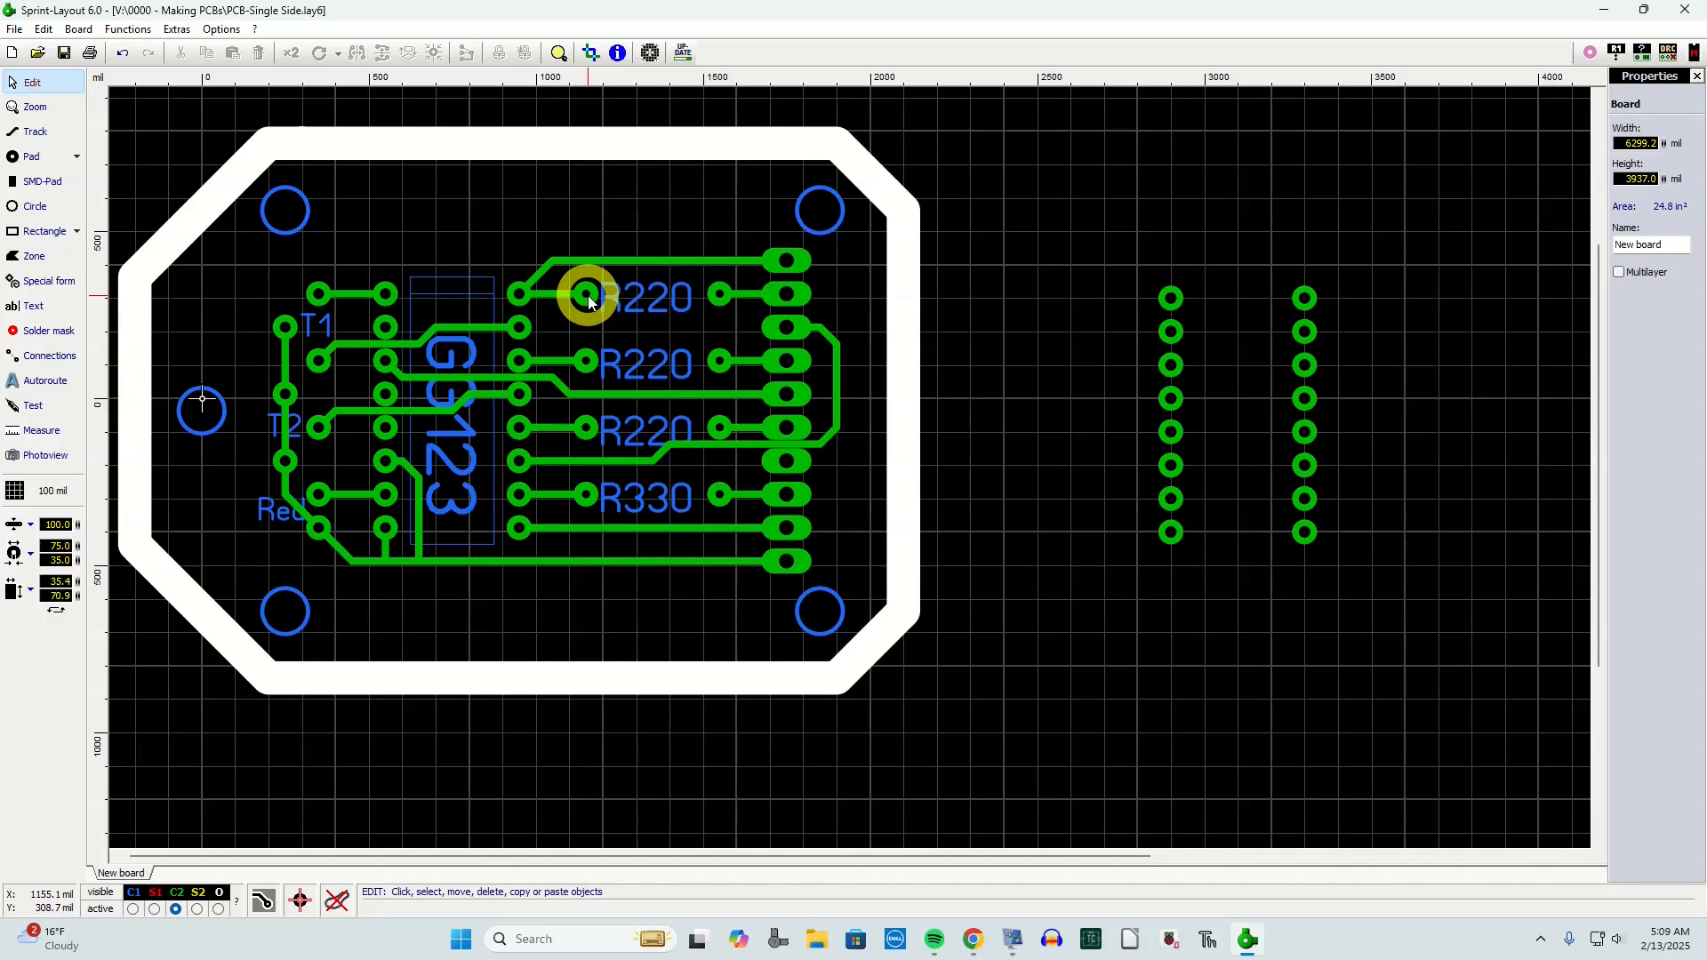
Place four resistor pads with 25 mil holes at X 3600, spaced 200 mil from Y 300 down to Y -300.
{"action": "left_click", "coordinate": [35, 159]}
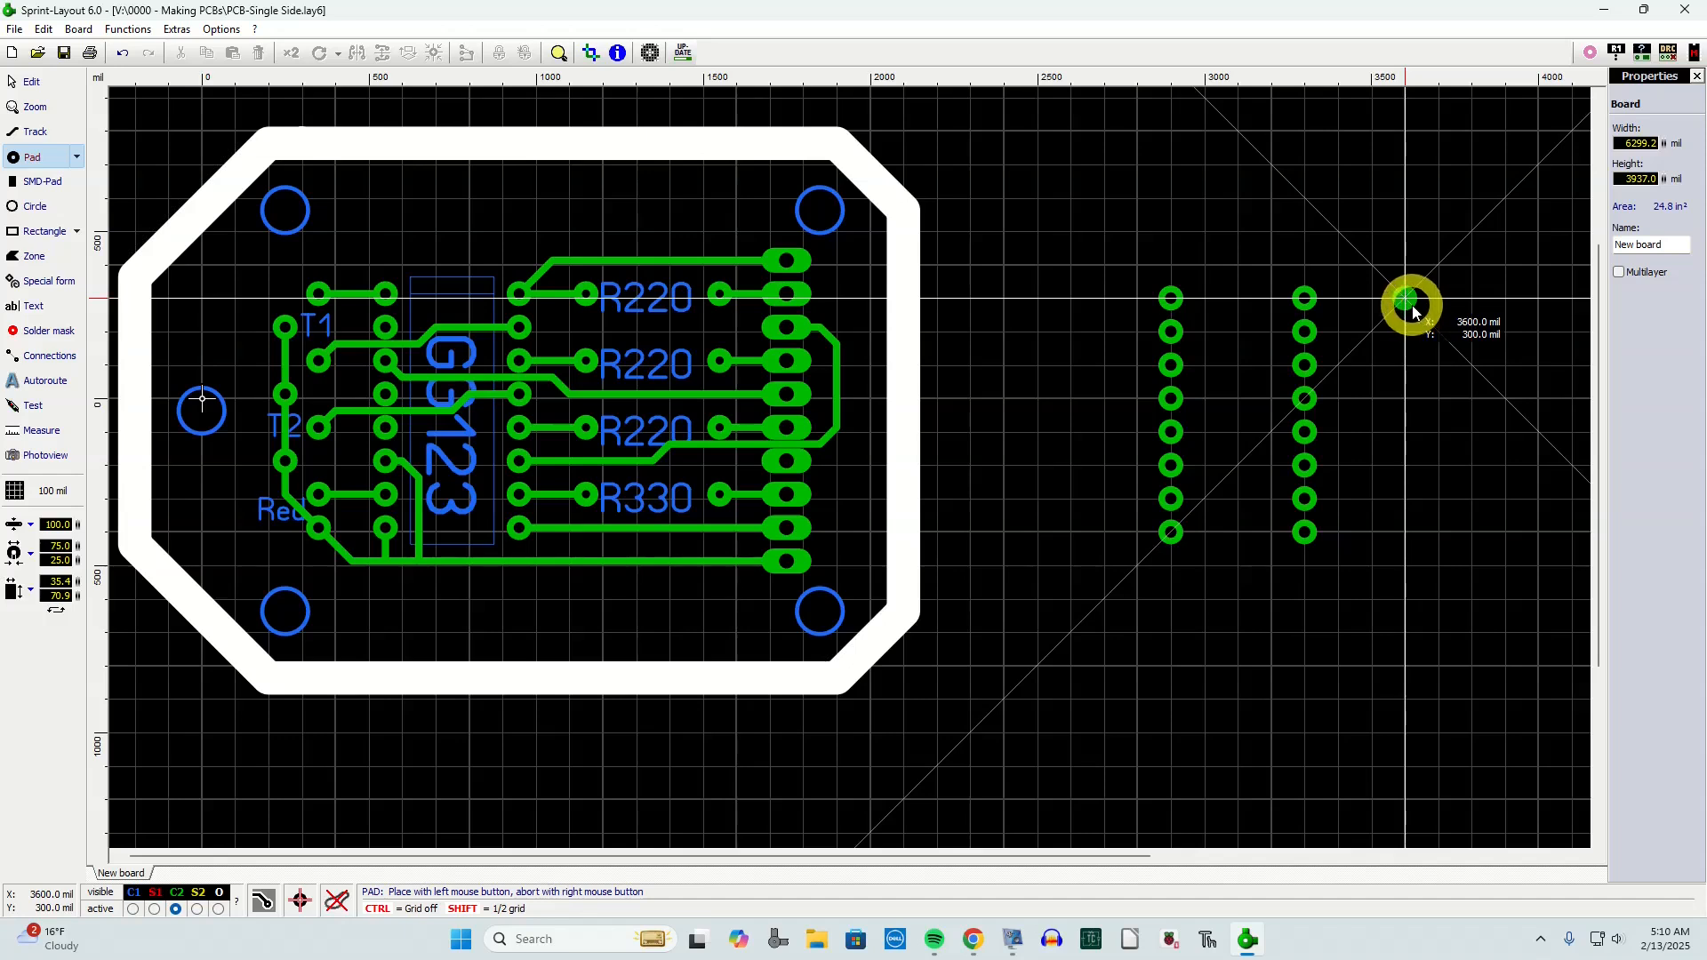
{"action": "left_click", "coordinate": [1412, 307]}
{"action": "left_click", "coordinate": [1406, 366]}
{"action": "left_click", "coordinate": [1407, 433]}
{"action": "left_click", "coordinate": [1407, 500]}
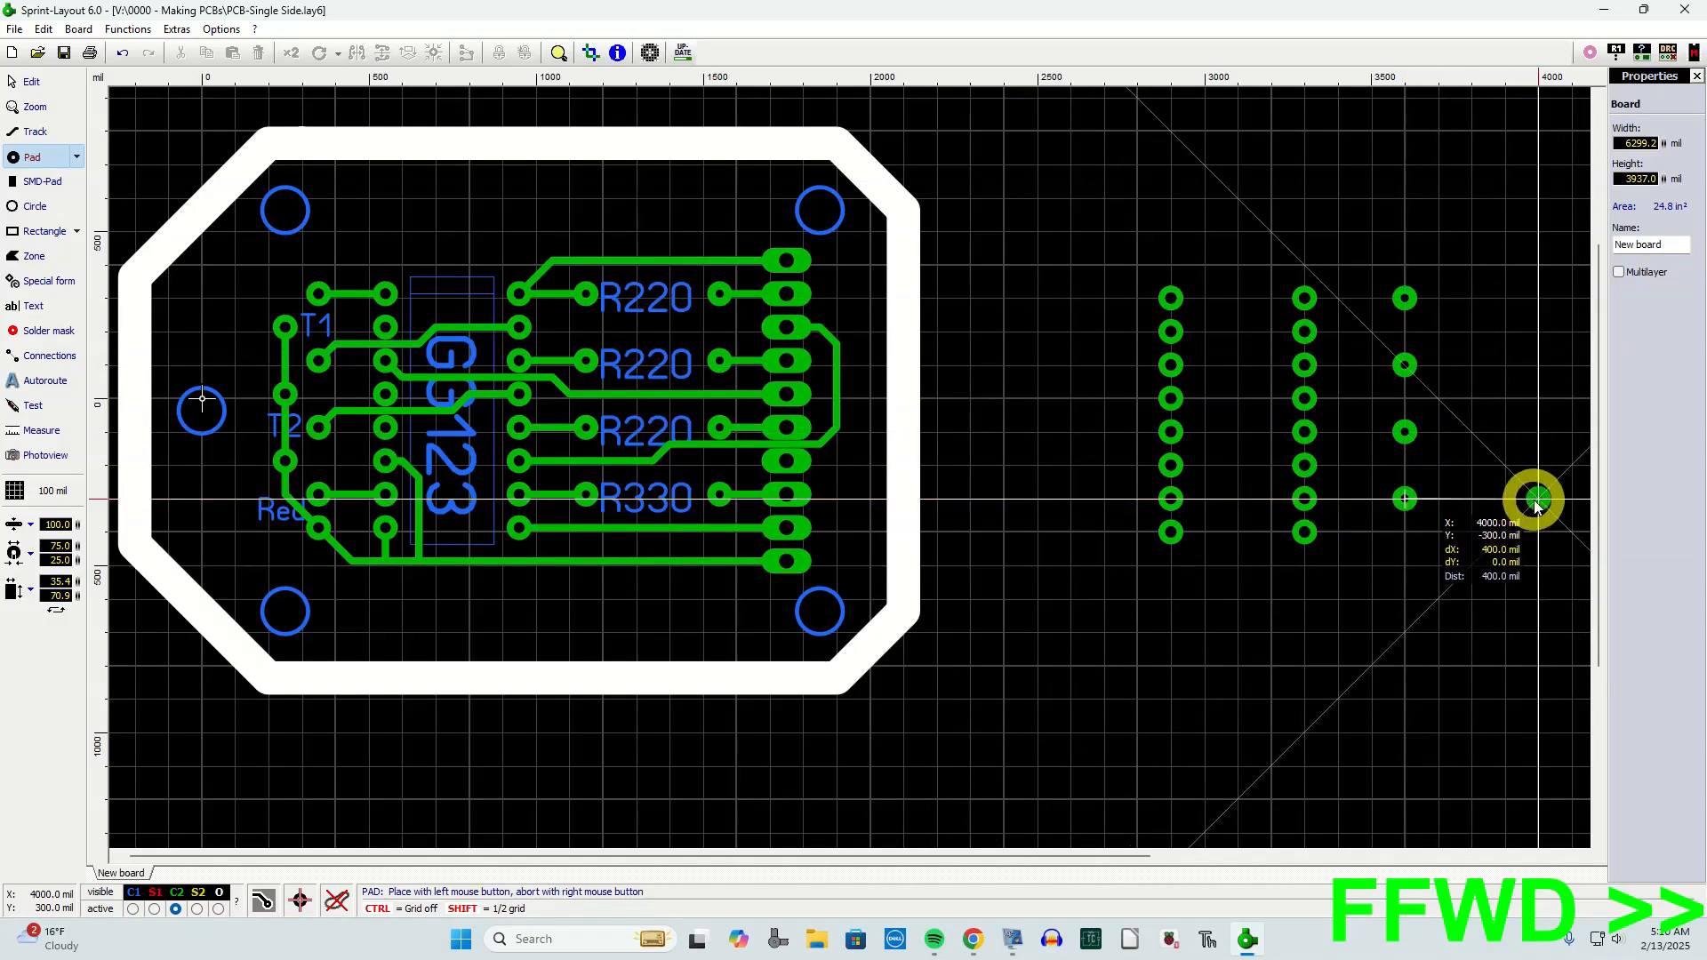
Place the four opposite resistor pads at X 4100, 500 mil across from the first resistor pads.
{"action": "left_click", "coordinate": [1570, 501]}
{"action": "left_click", "coordinate": [1564, 433]}
{"action": "left_click", "coordinate": [1569, 366]}
{"action": "left_click", "coordinate": [1572, 299]}
{"action": "right_click", "coordinate": [1299, 389]}
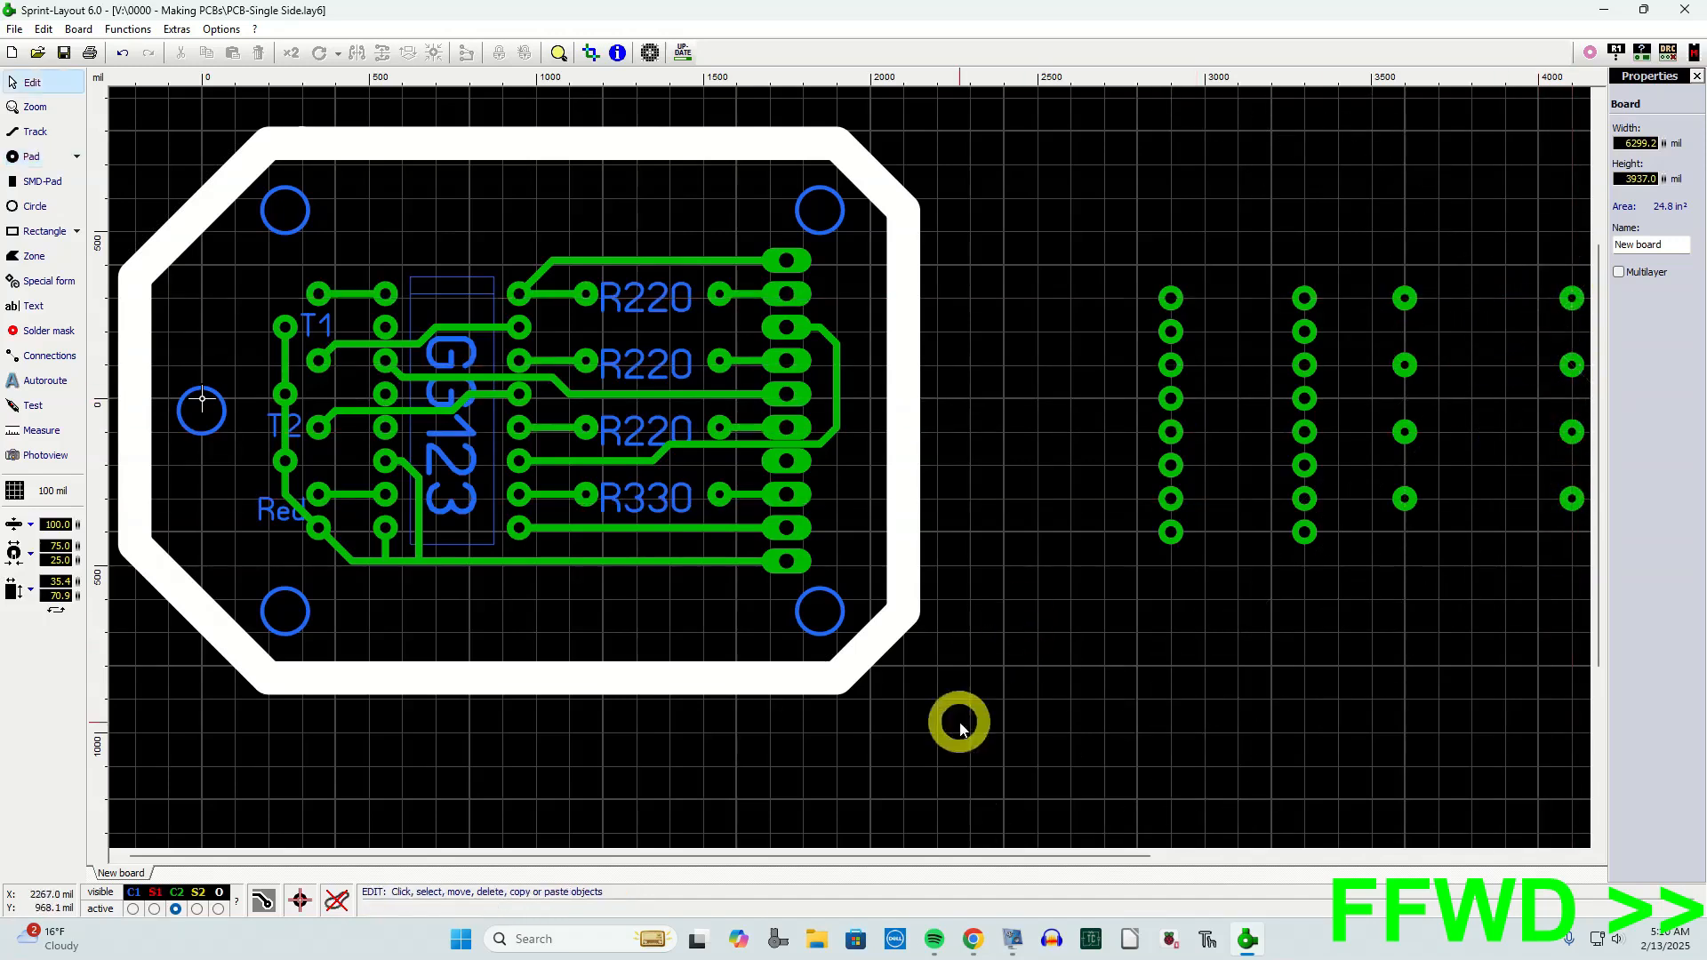
Pick up the oblong shape of the existing board's connector pads for new pads, sized 75 mil with a 45 mil hole.
{"action": "left_click_drag", "start_coordinate": [815, 857], "coordinate": [912, 874]}
{"action": "left_click_drag", "start_coordinate": [912, 876], "coordinate": [1051, 871]}
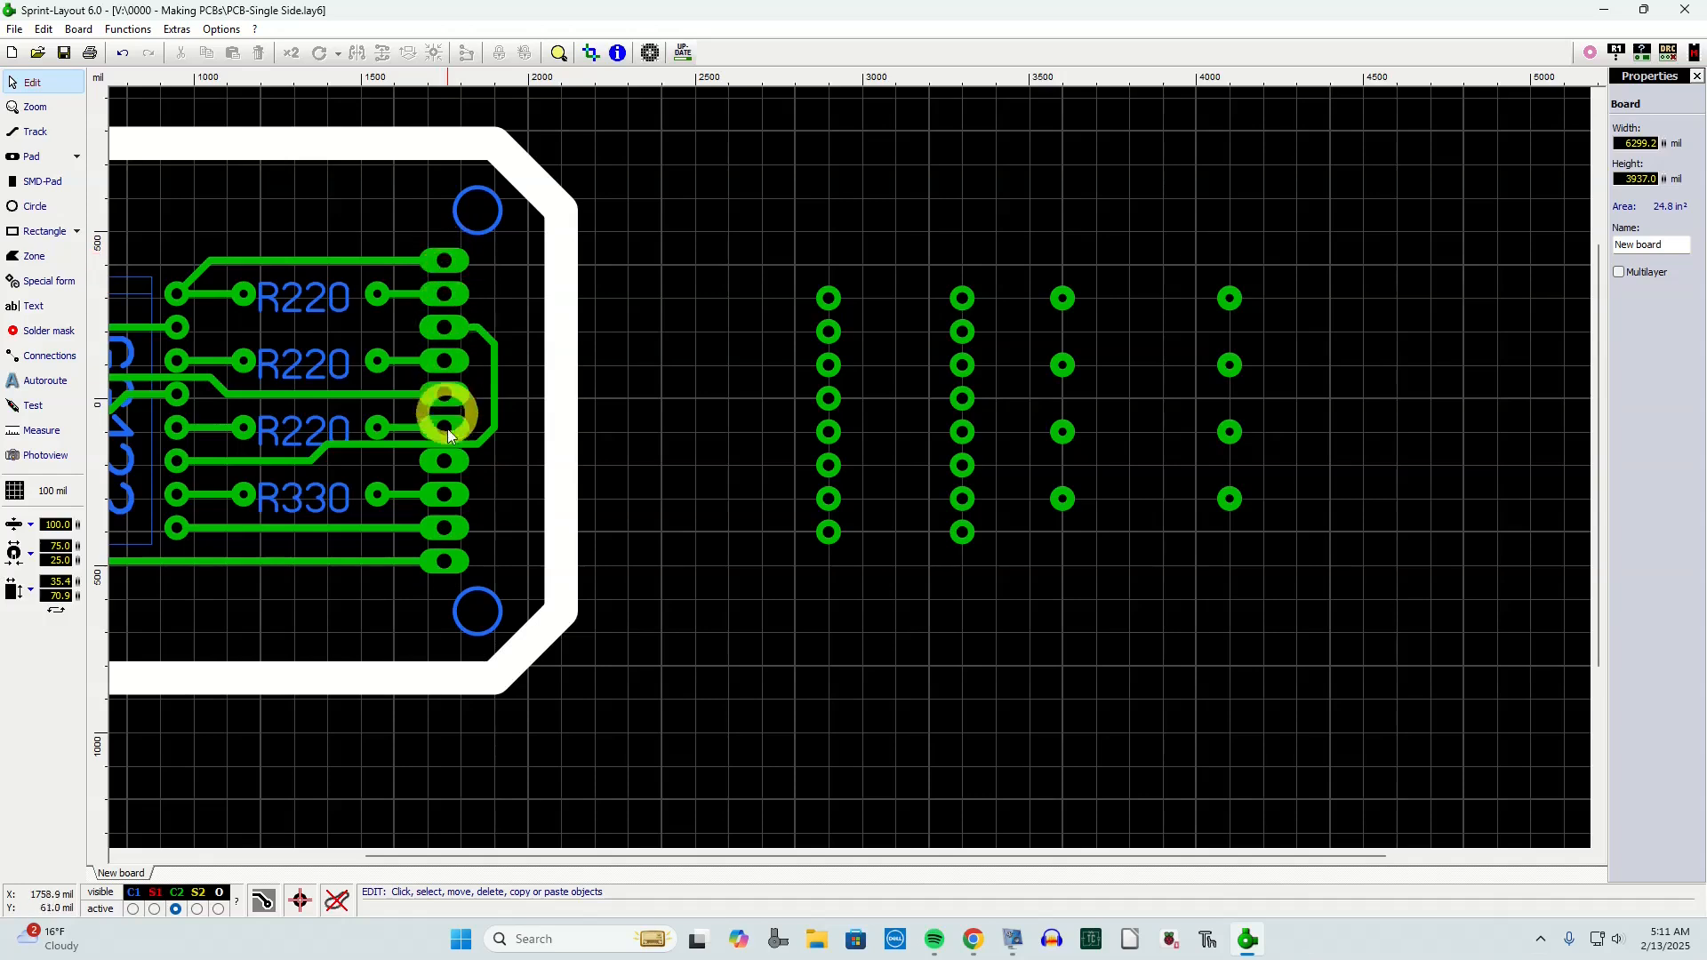
{"action": "left_click", "coordinate": [440, 495]}
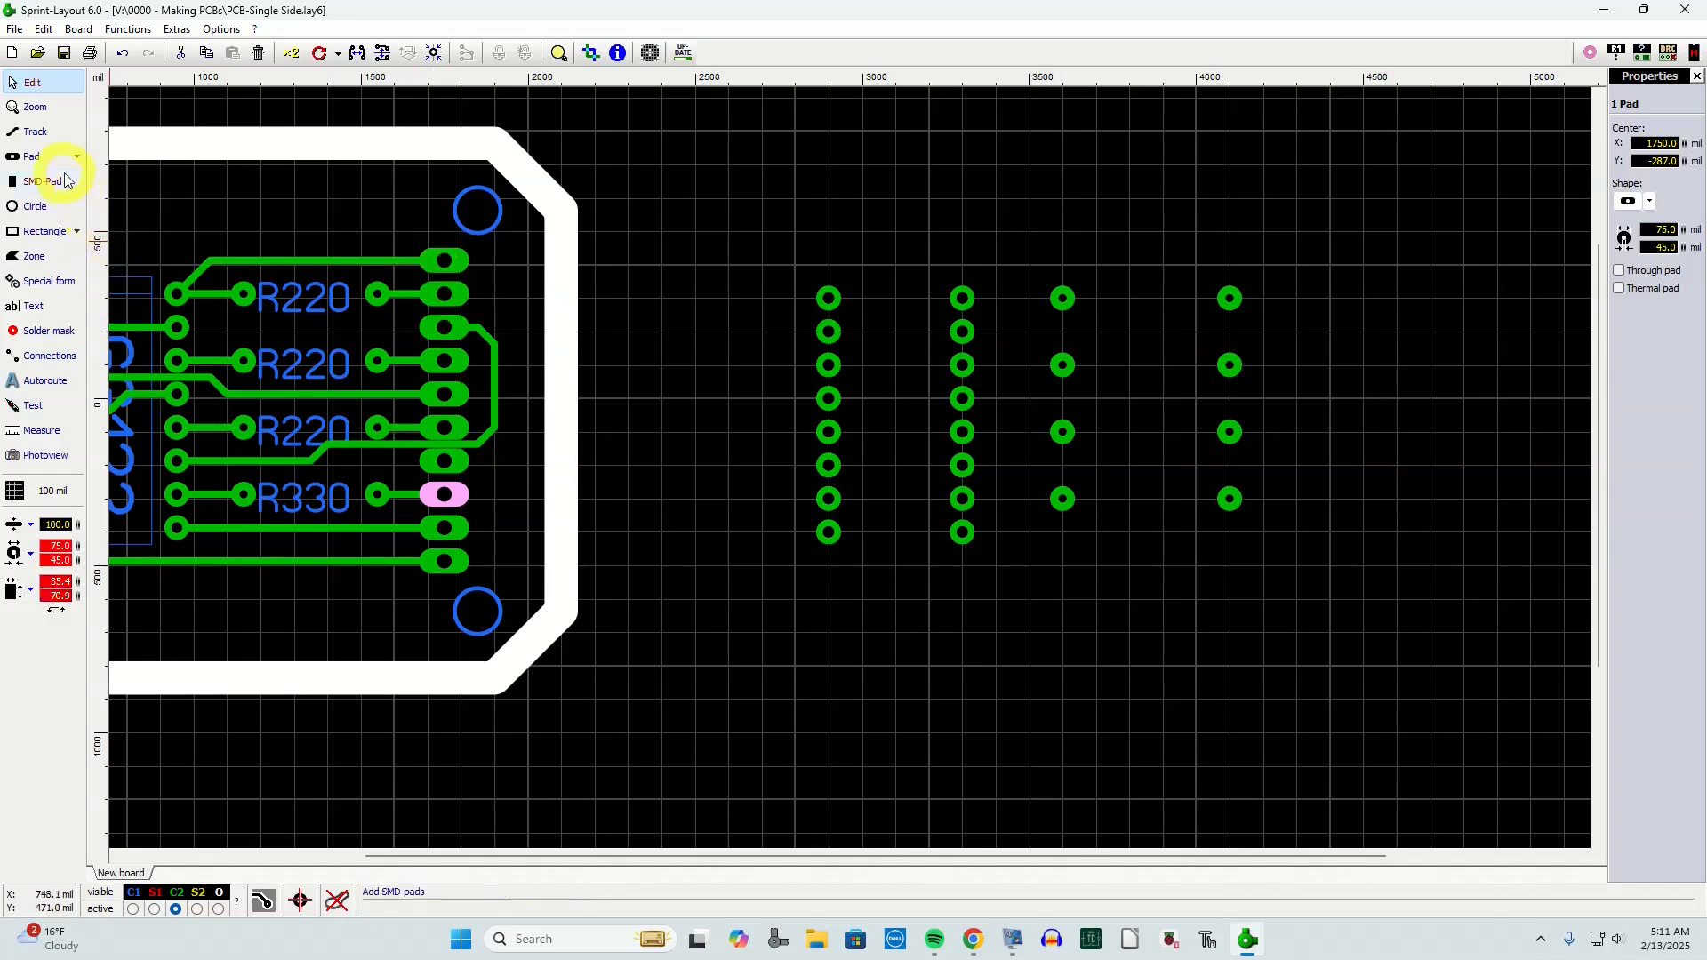
{"action": "left_click", "coordinate": [32, 158]}
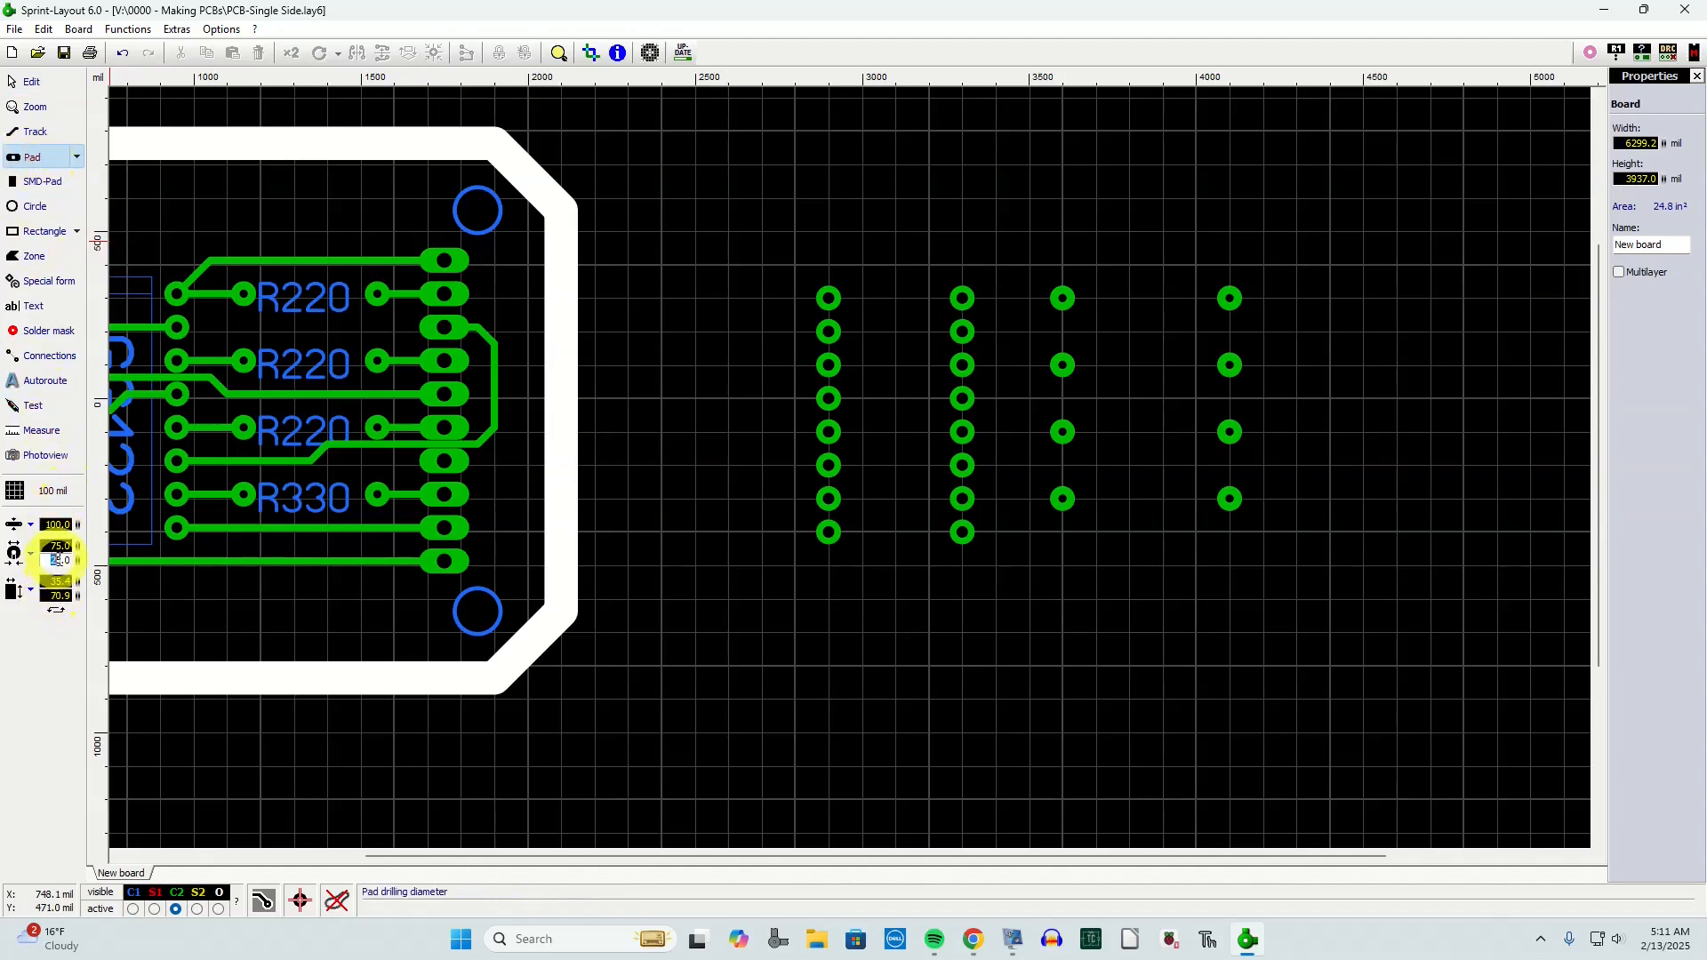
{"action": "left_click_drag", "start_coordinate": [62, 560], "coordinate": [62, 572]}
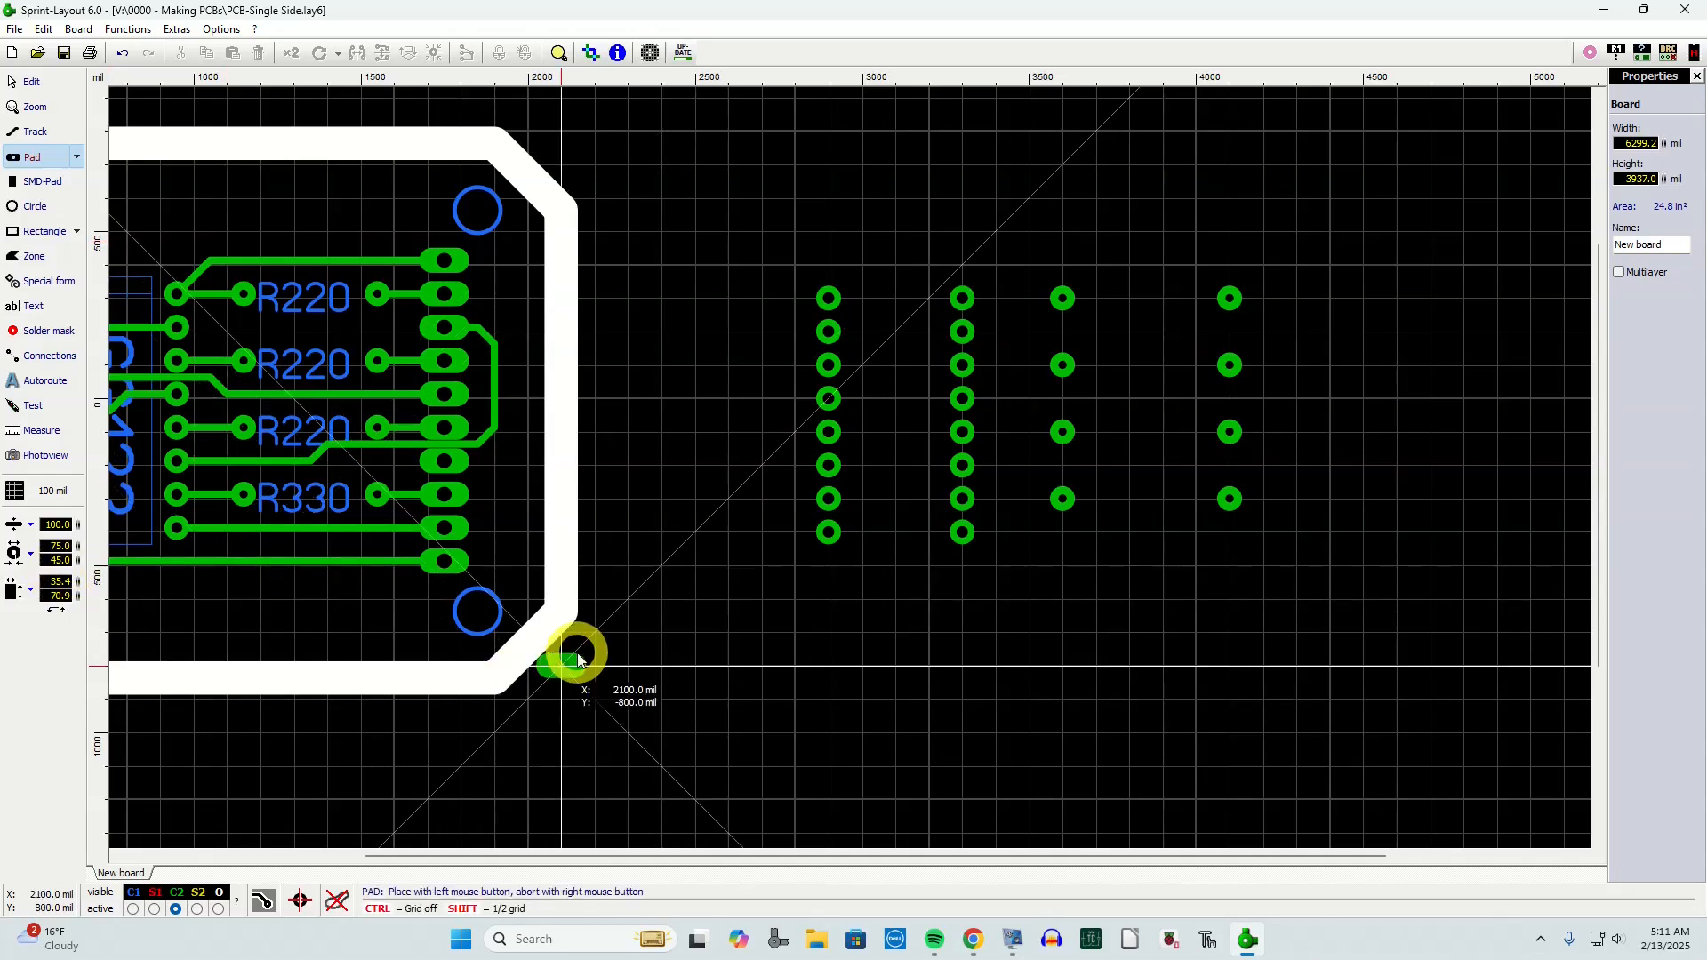
Place a column of ten oblong connector pads at X 4300, spaced 100 mil from Y 400 down to Y -500.
{"action": "left_click", "coordinate": [1295, 265]}
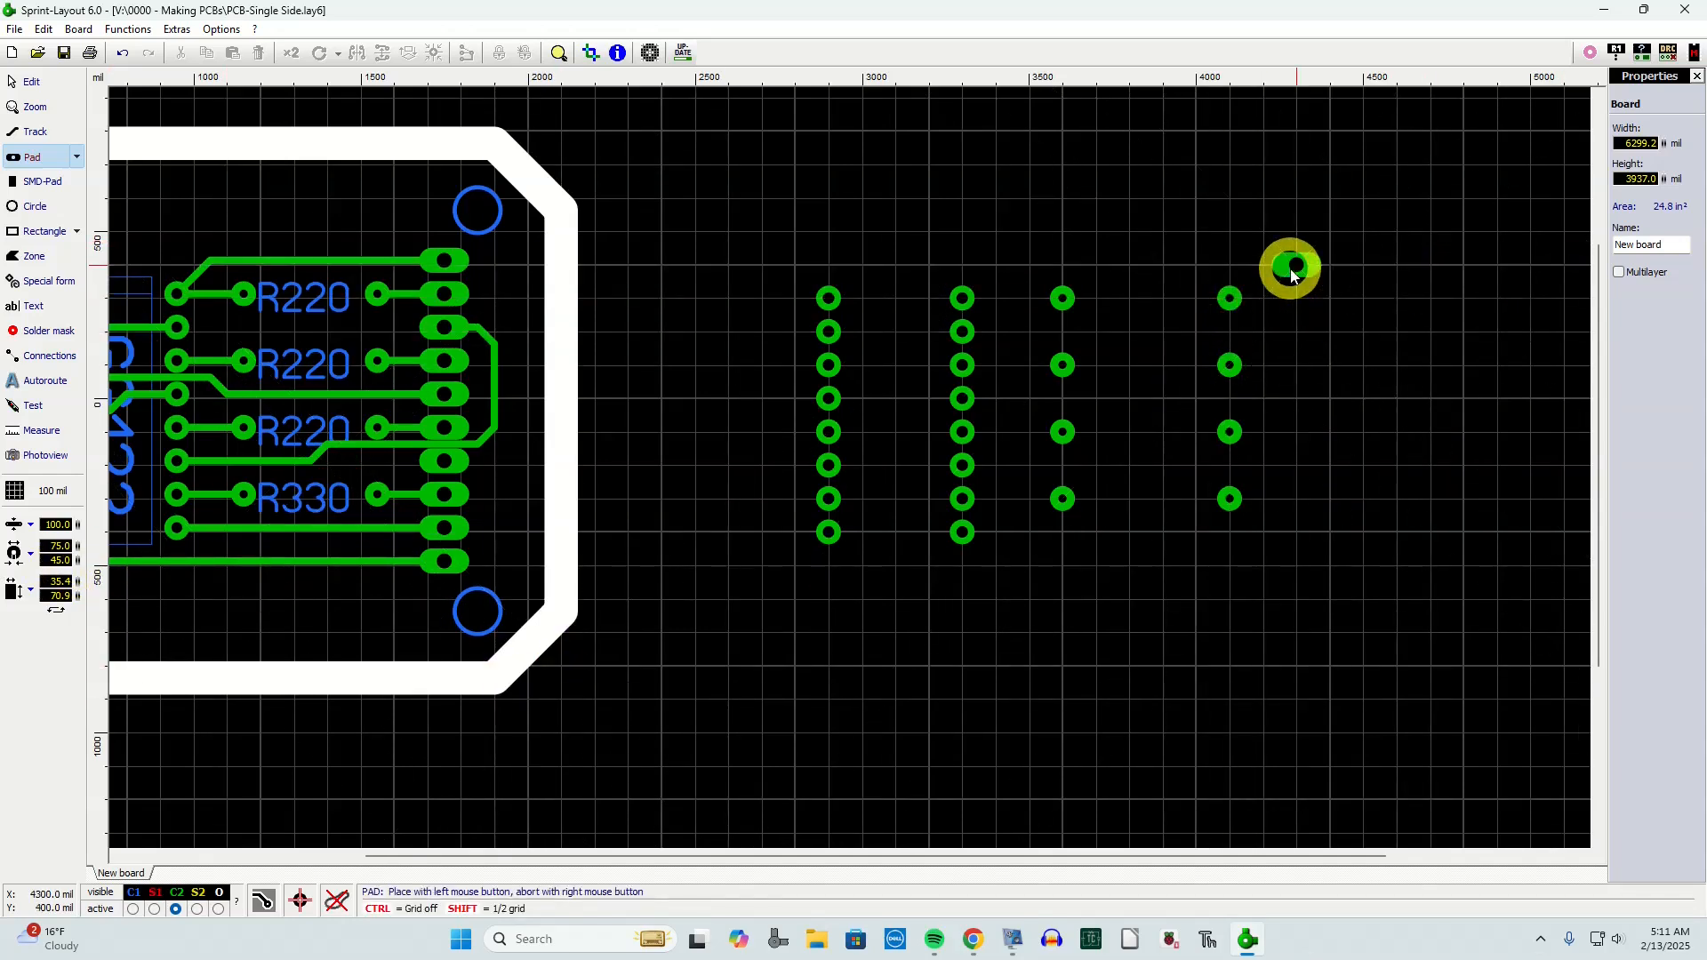
{"action": "left_click", "coordinate": [1297, 298]}
{"action": "left_click", "coordinate": [1296, 332]}
{"action": "left_click", "coordinate": [1296, 365]}
{"action": "left_click", "coordinate": [1297, 399]}
{"action": "left_click", "coordinate": [1296, 431]}
{"action": "left_click", "coordinate": [1296, 465]}
{"action": "left_click", "coordinate": [1297, 498]}
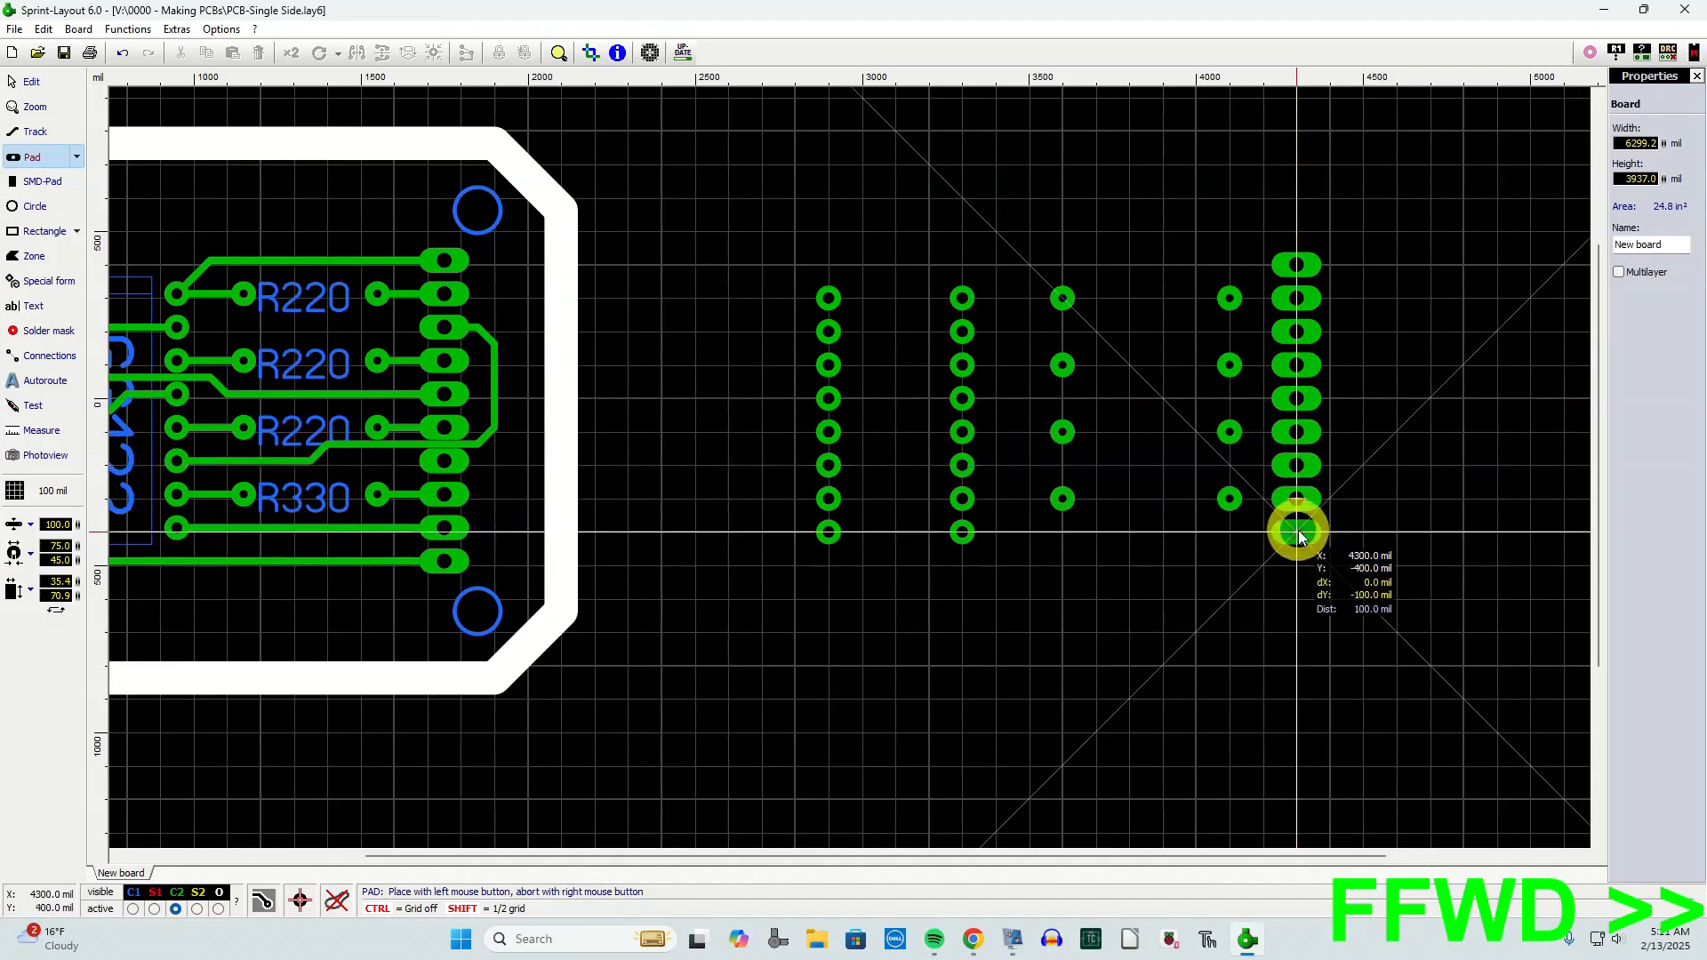
{"action": "right_click", "coordinate": [1286, 587]}
Set new pads to the circular shape with a 75 mil outside diameter and a 25 mil hole.
{"action": "scroll", "coordinate": [1286, 587], "scroll_direction": "down", "scroll_amount": 2}
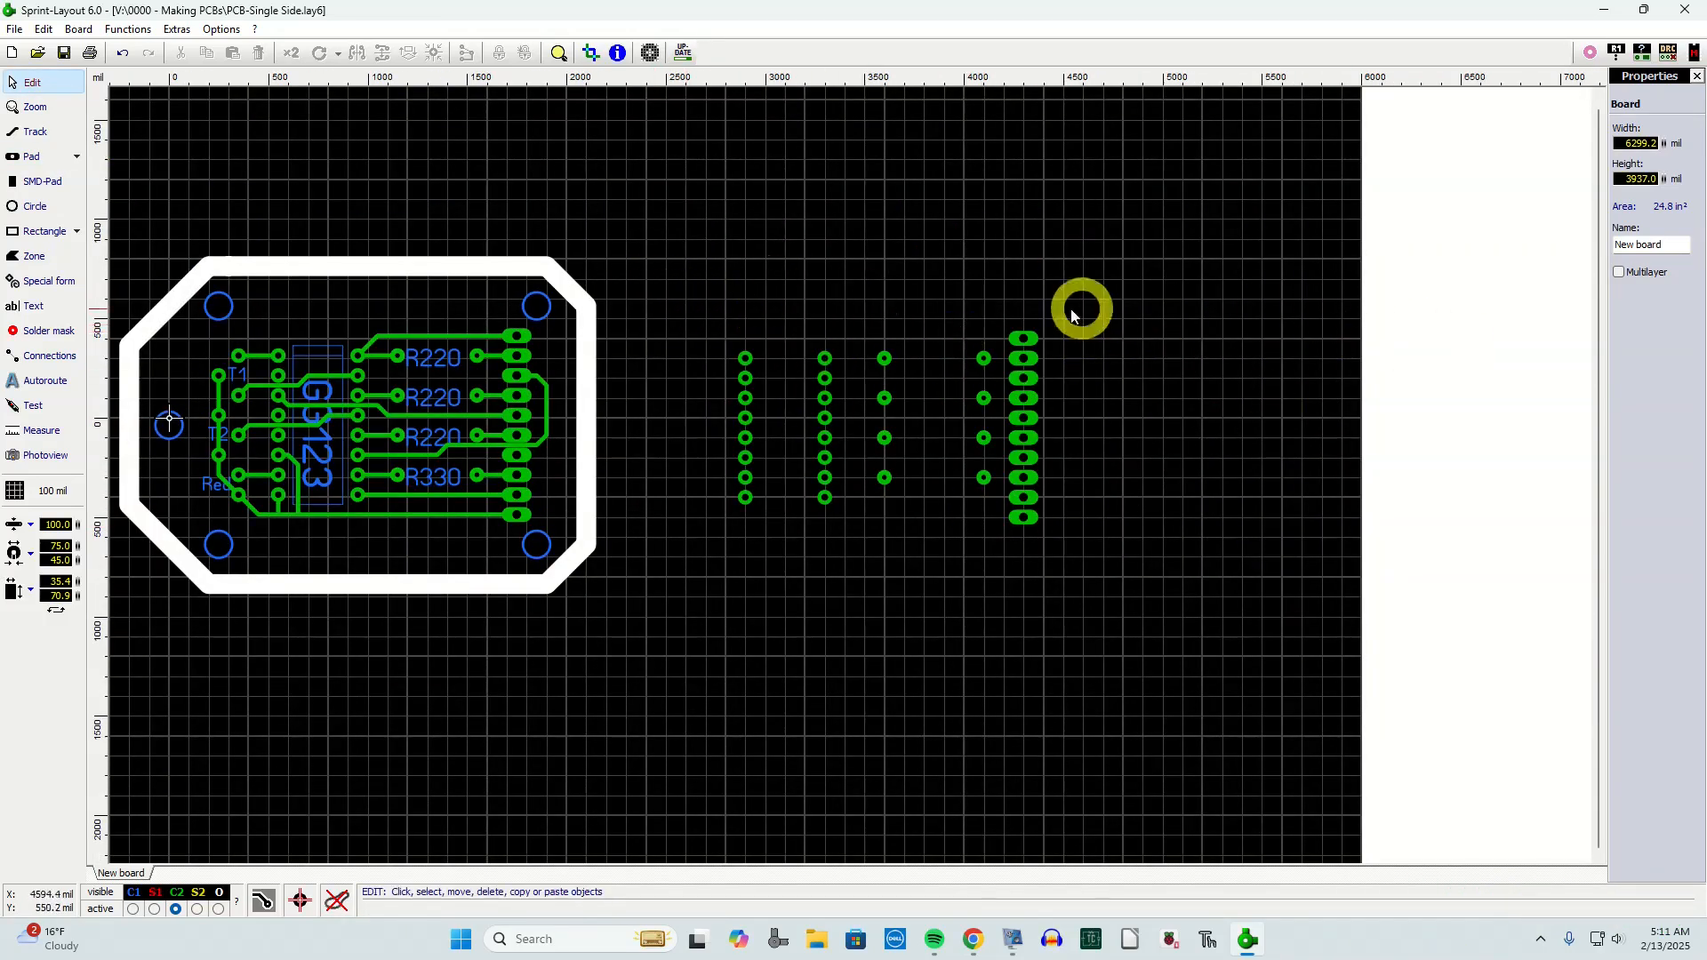
{"action": "scroll", "coordinate": [782, 466], "scroll_direction": "up", "scroll_amount": 3}
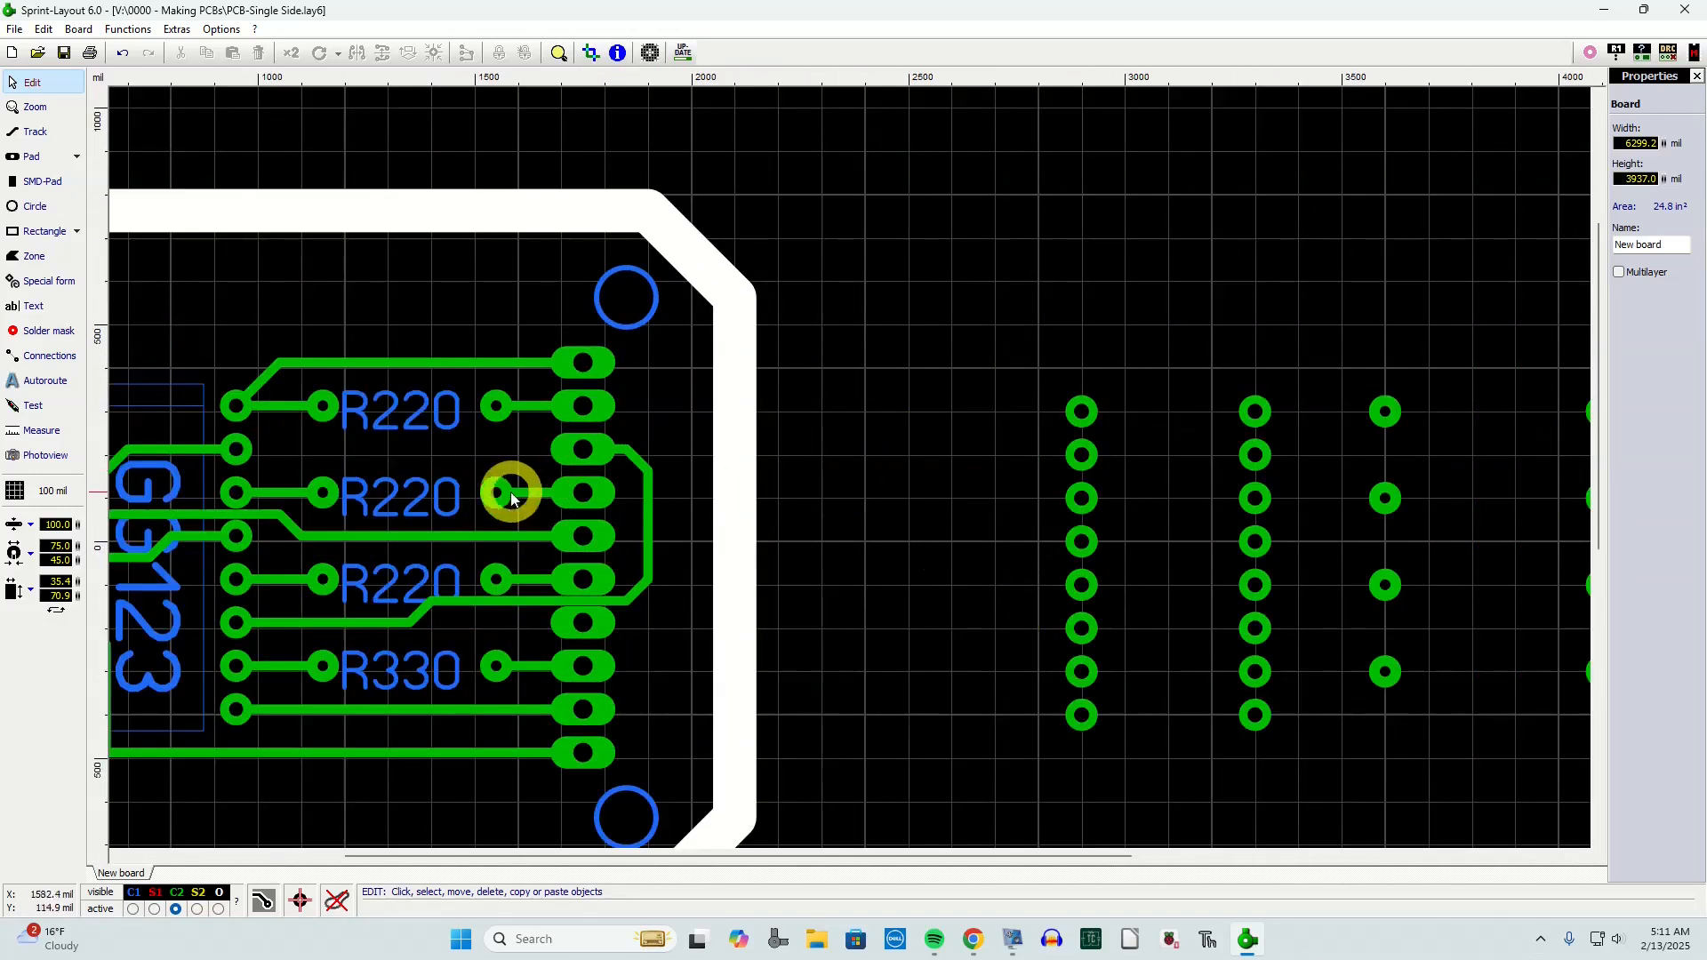
{"action": "left_click_drag", "start_coordinate": [953, 856], "coordinate": [824, 859]}
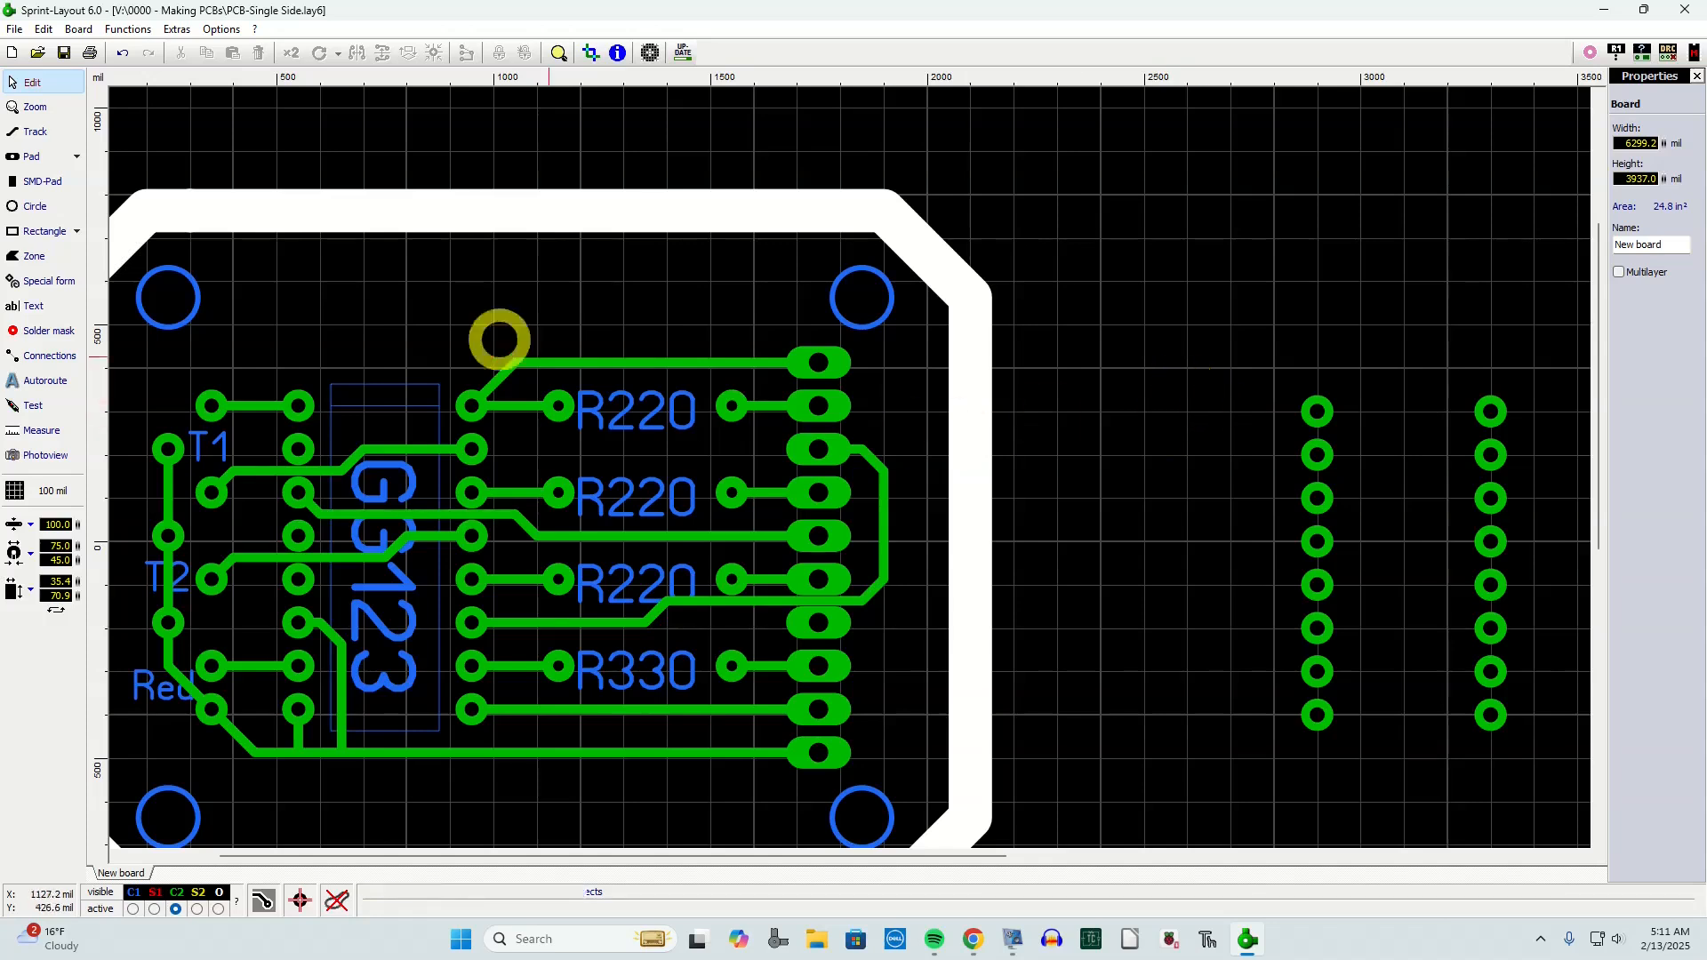
{"action": "left_click", "coordinate": [34, 160]}
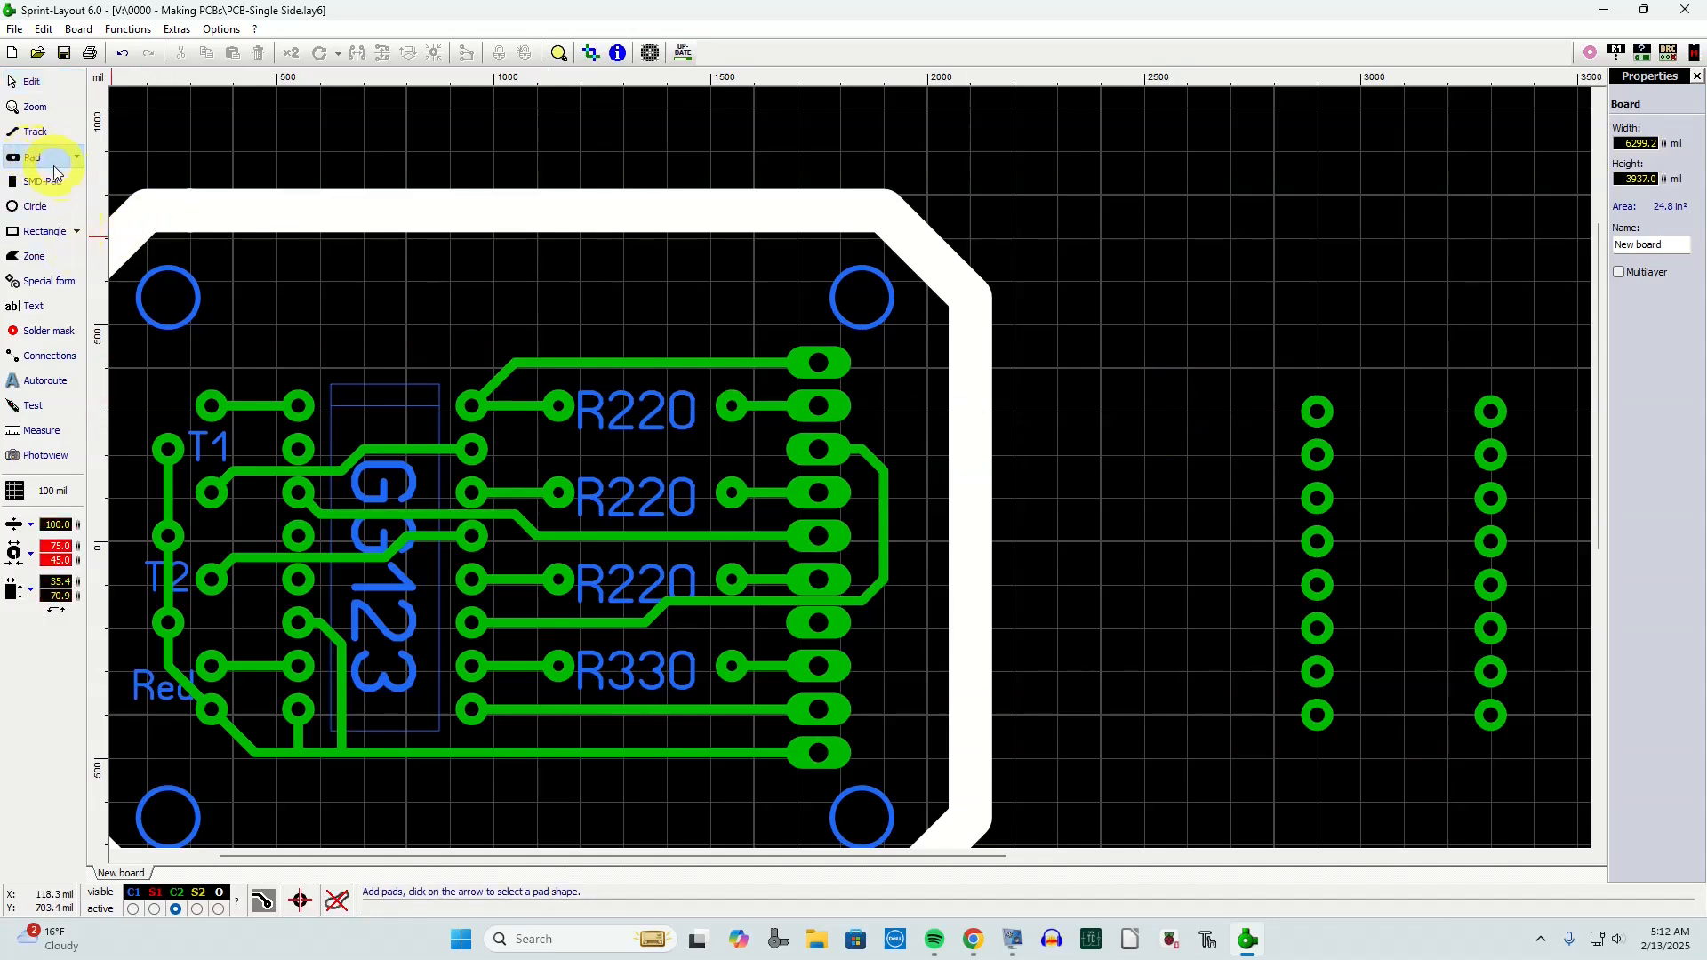
{"action": "left_click", "coordinate": [77, 159]}
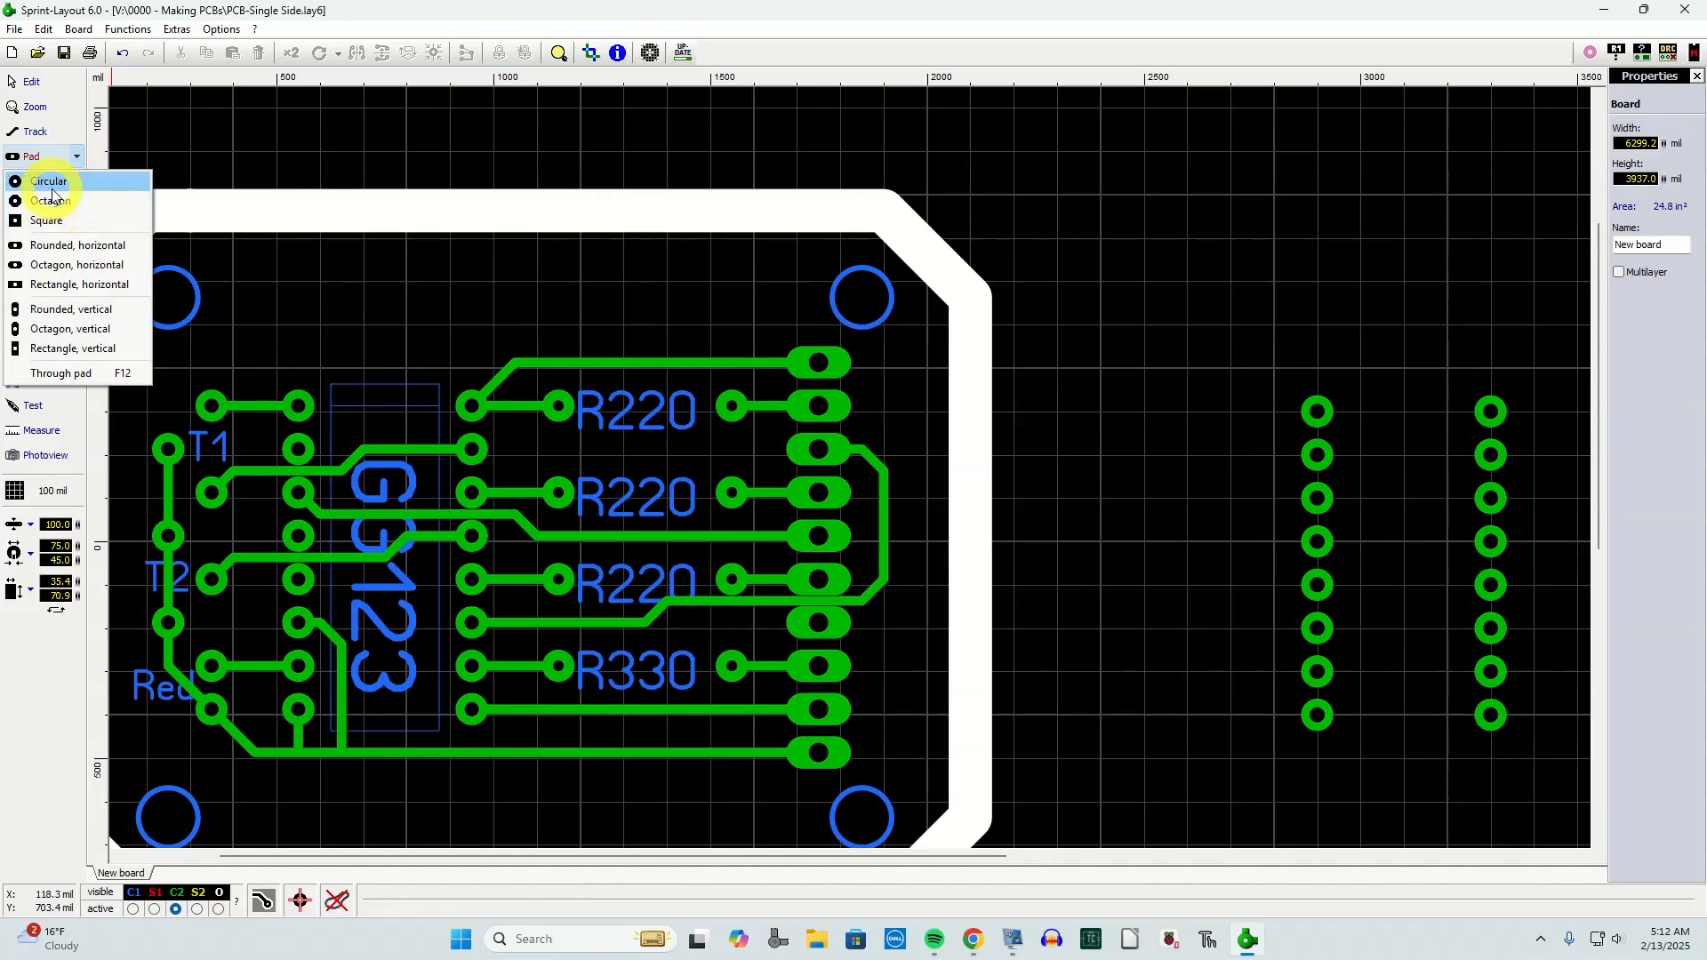
{"action": "left_click", "coordinate": [55, 177]}
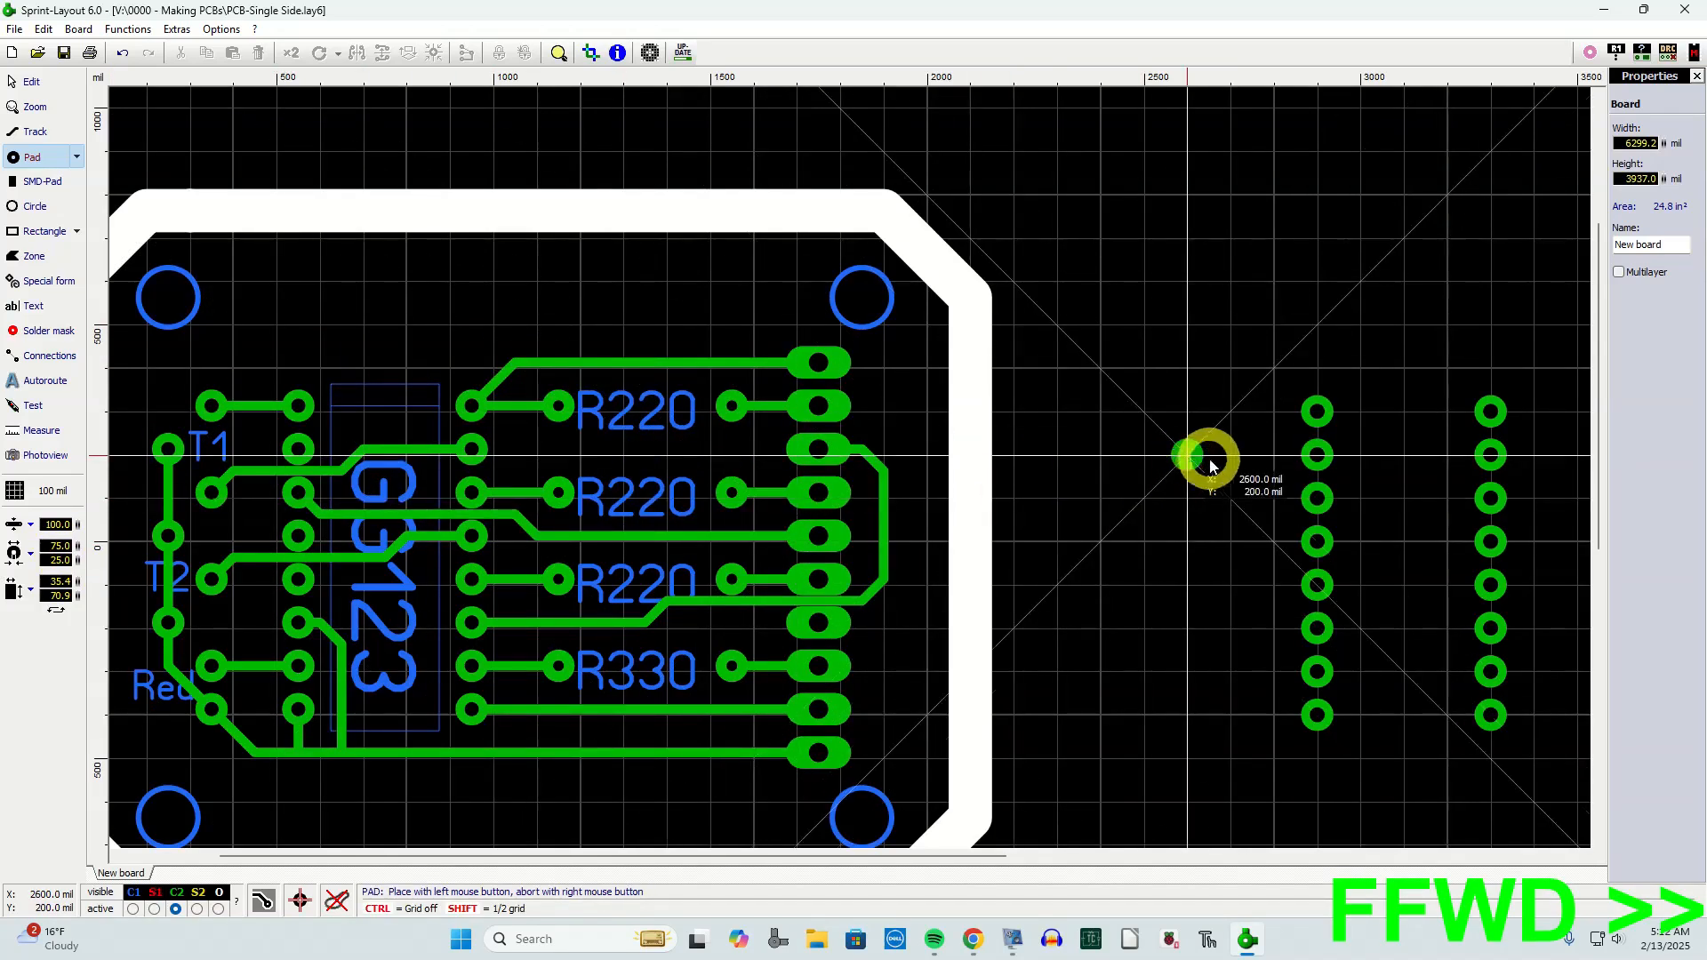
Place eight circular pads beside the first IC column, five at X 2700 and three staggered between them at X 2600.
{"action": "left_click", "coordinate": [1233, 412]}
{"action": "left_click", "coordinate": [1188, 455]}
{"action": "left_click", "coordinate": [1231, 498]}
{"action": "left_click", "coordinate": [1188, 542]}
{"action": "left_click", "coordinate": [1231, 585]}
{"action": "left_click", "coordinate": [1188, 628]}
{"action": "left_click", "coordinate": [1232, 671]}
{"action": "left_click", "coordinate": [1234, 716]}
{"action": "right_click", "coordinate": [1212, 716]}
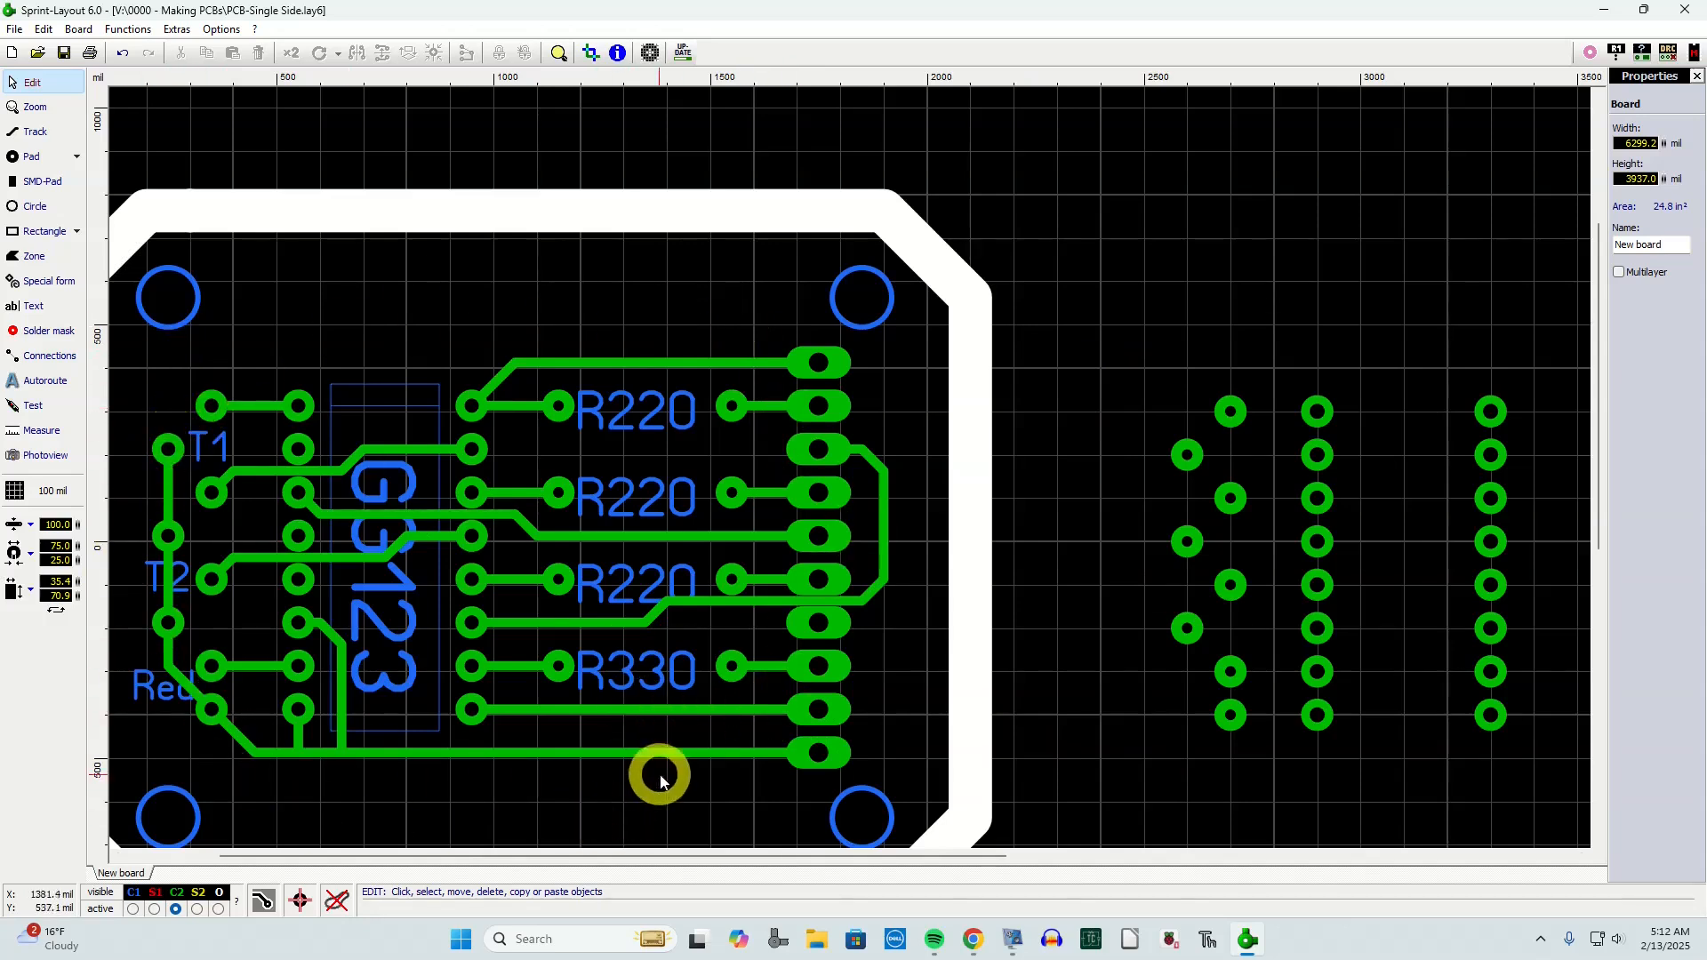
{"action": "scroll", "coordinate": [1225, 778], "scroll_direction": "down", "scroll_amount": 1}
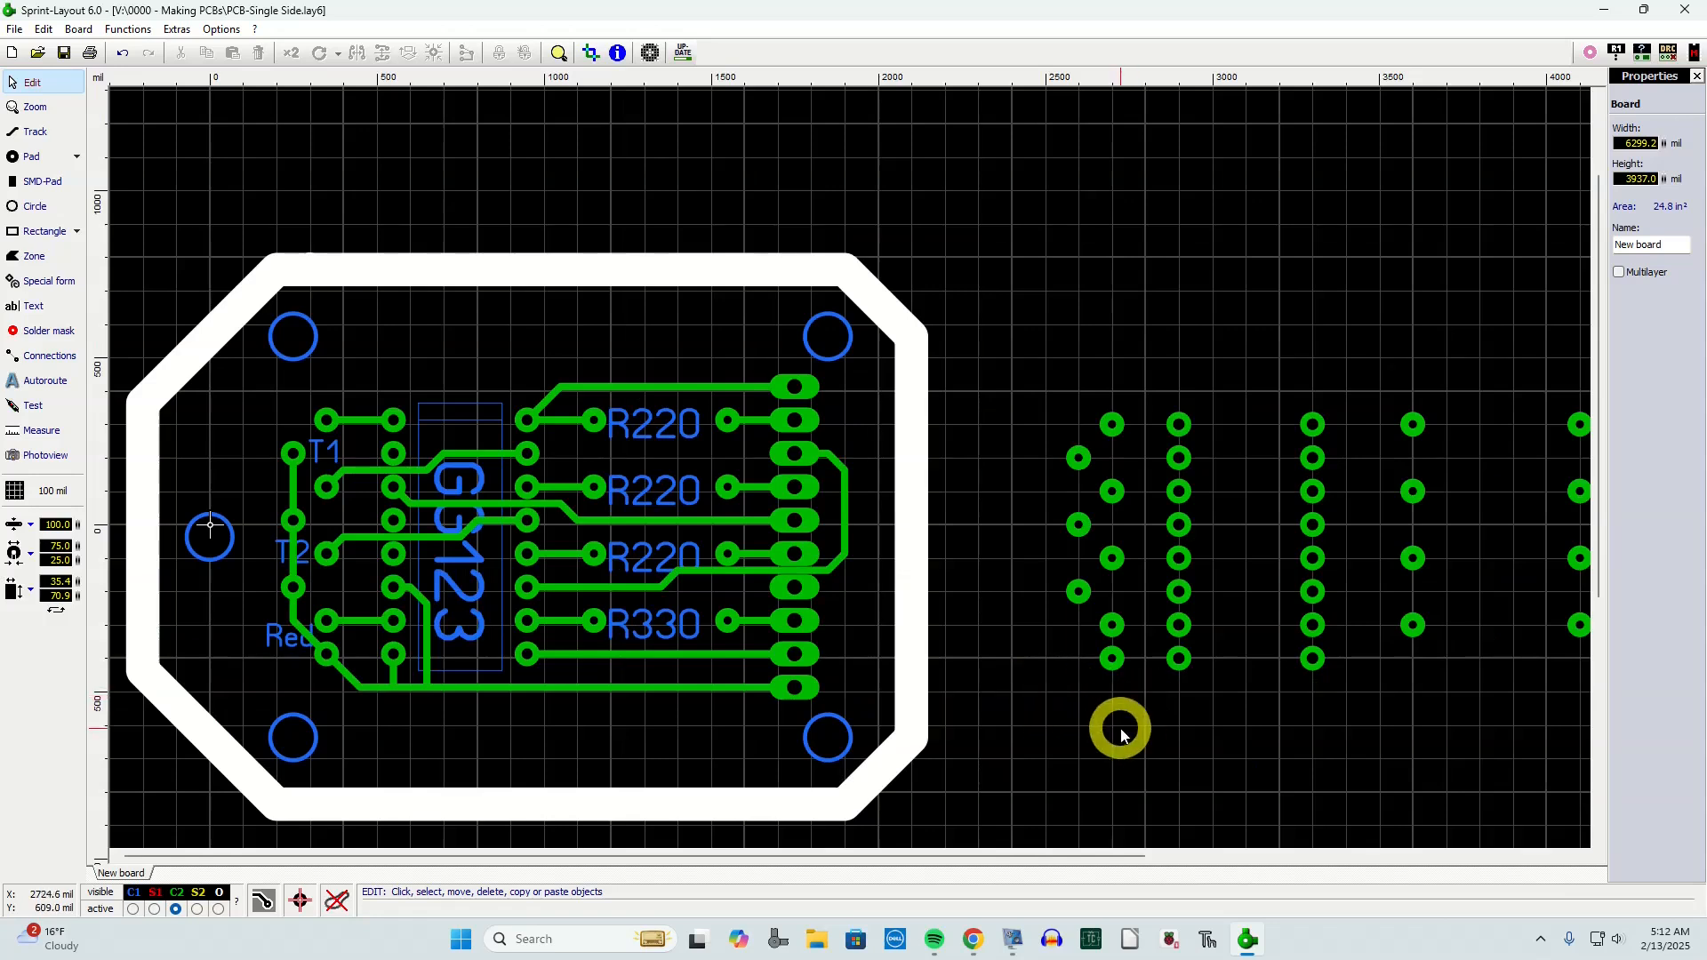
{"action": "left_click_drag", "start_coordinate": [591, 859], "coordinate": [698, 859]}
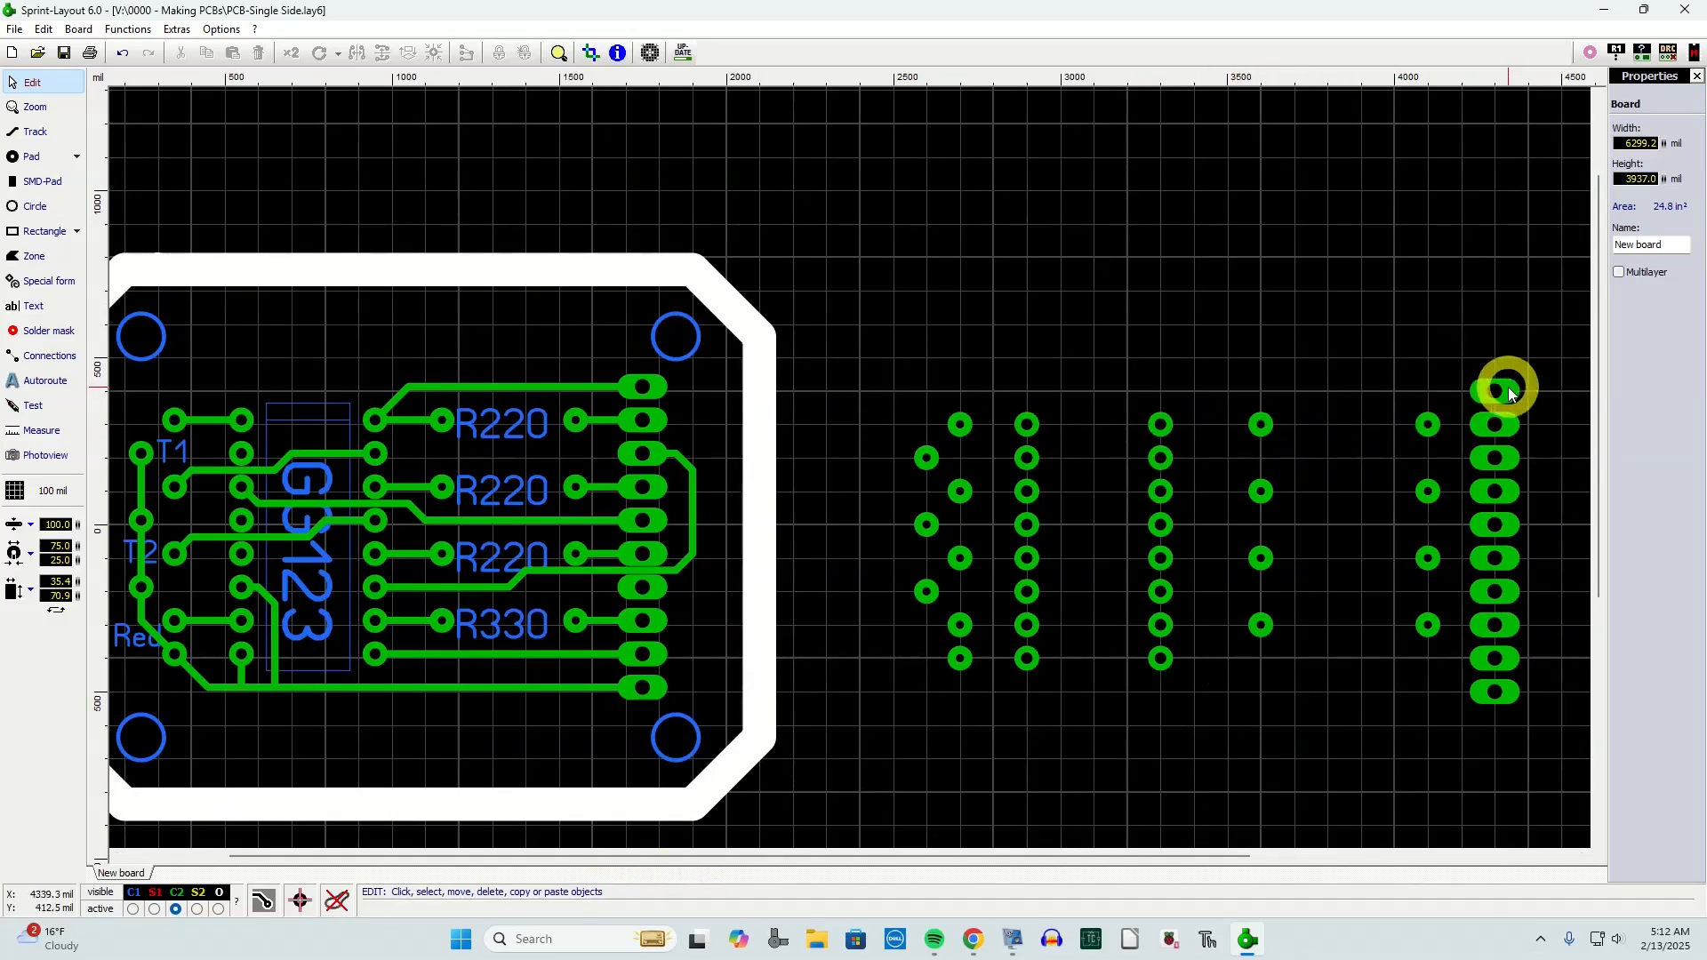
{"action": "left_click", "coordinate": [19, 136]}
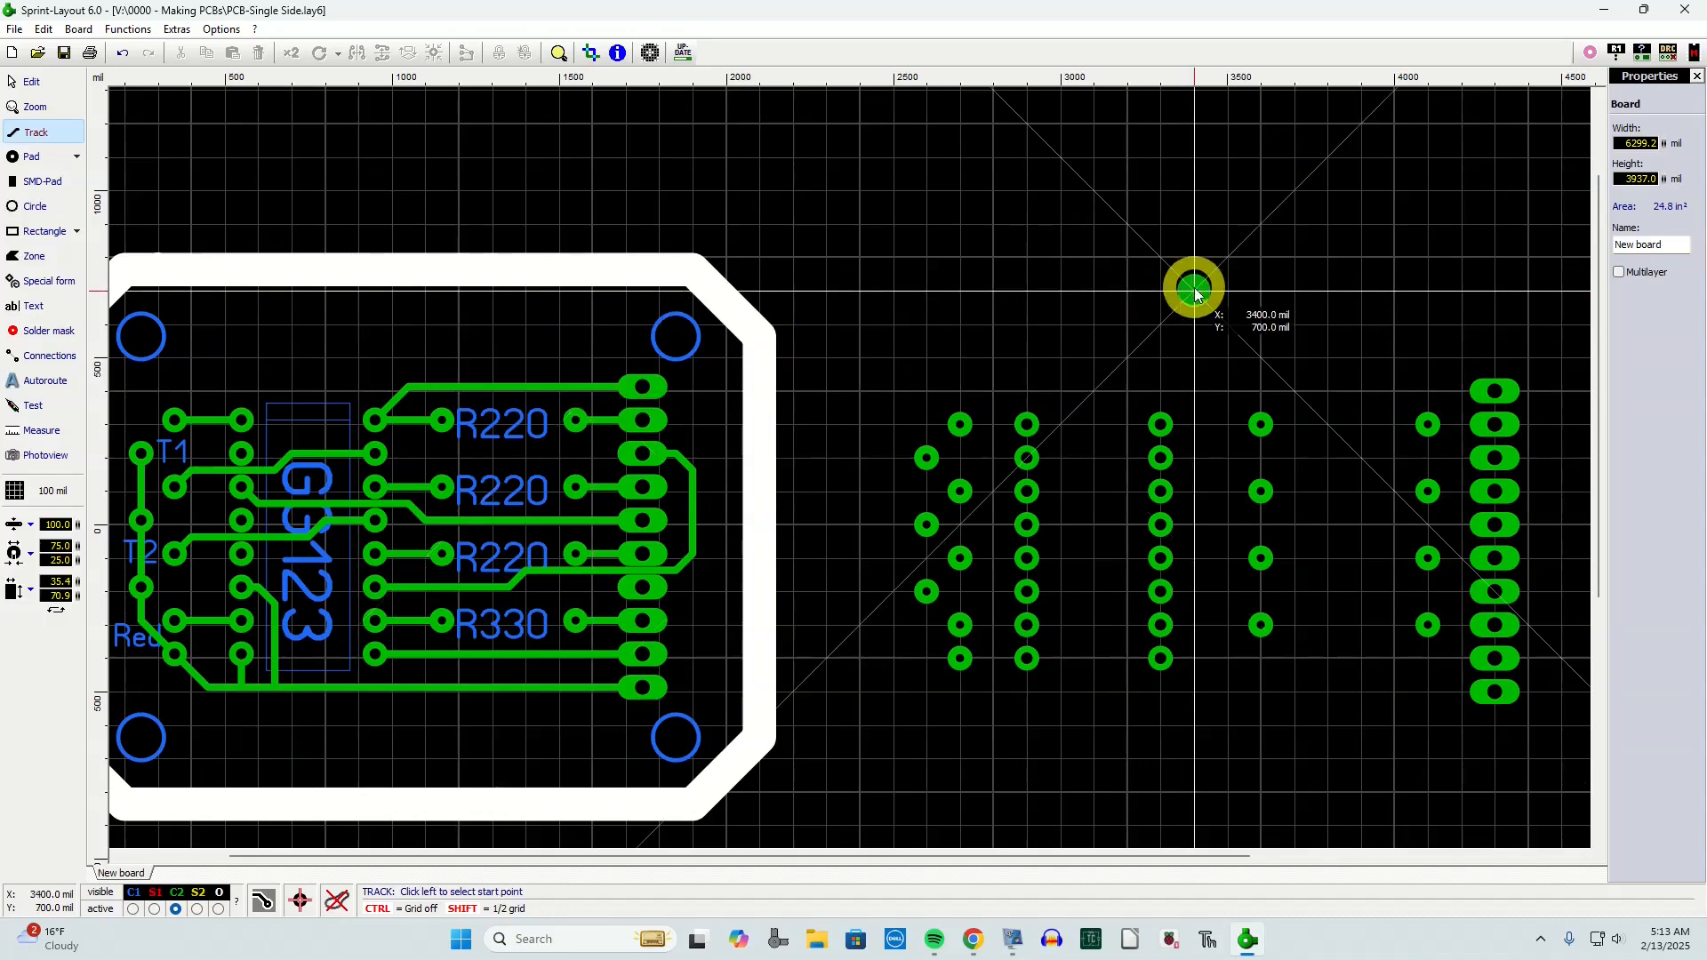
{"action": "left_click", "coordinate": [1194, 290]}
{"action": "right_click", "coordinate": [992, 291]}
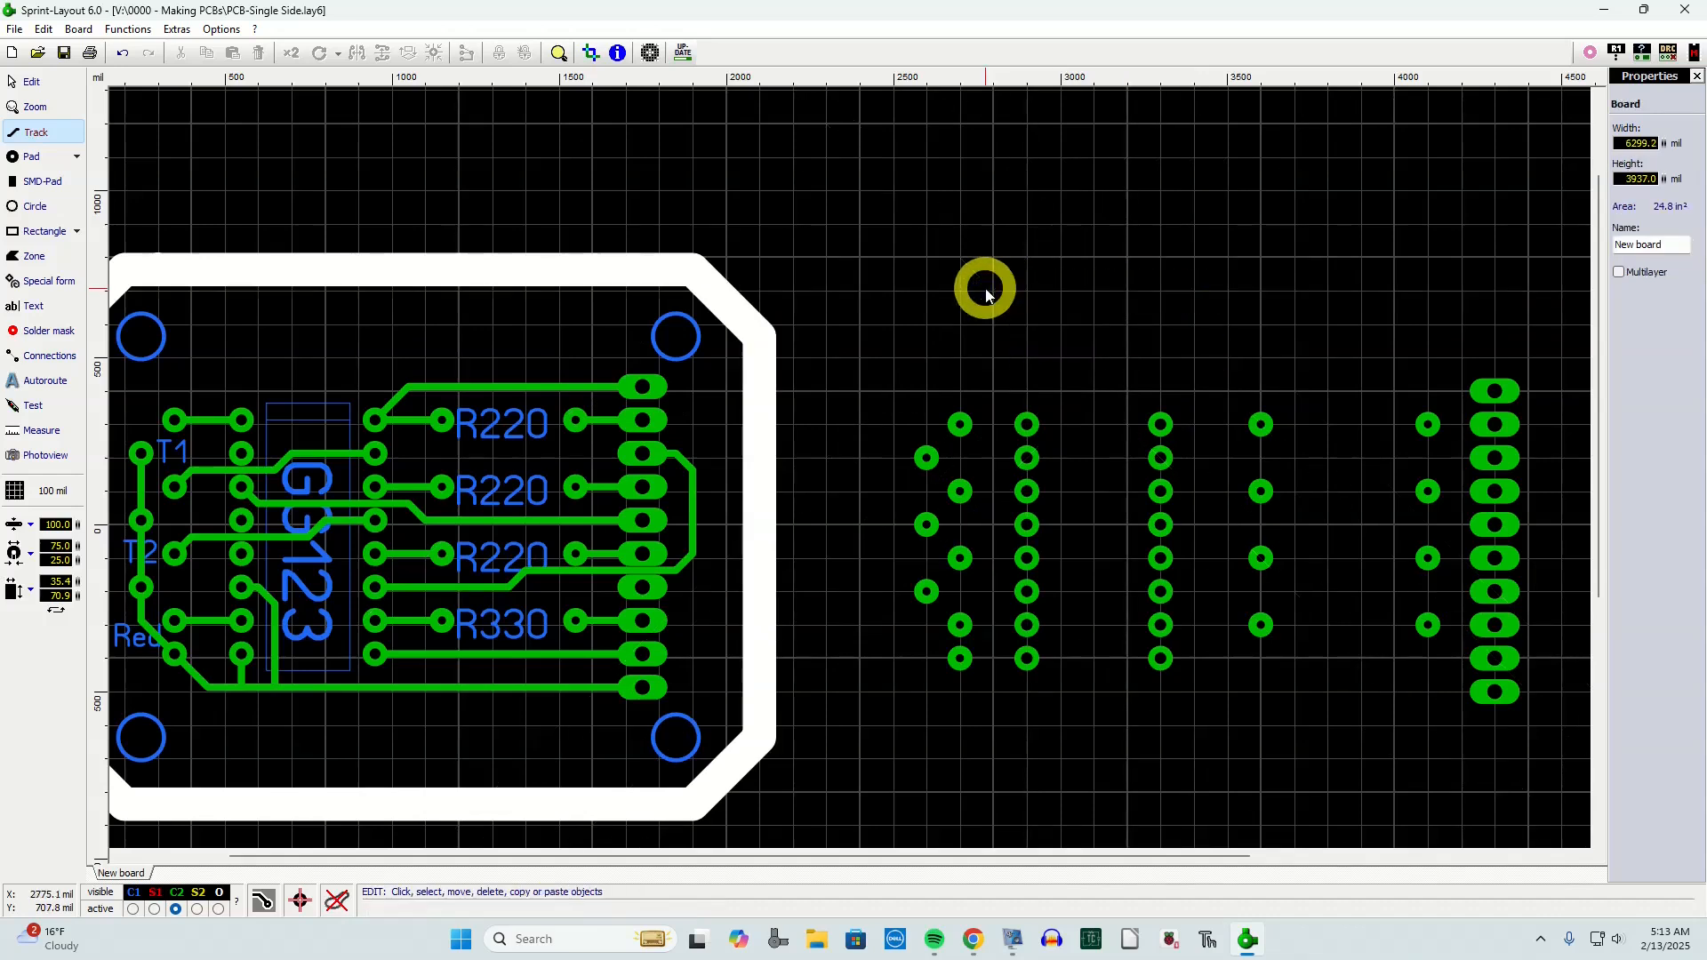
Set the track width to 25 mil.
{"action": "right_click", "coordinate": [979, 285]}
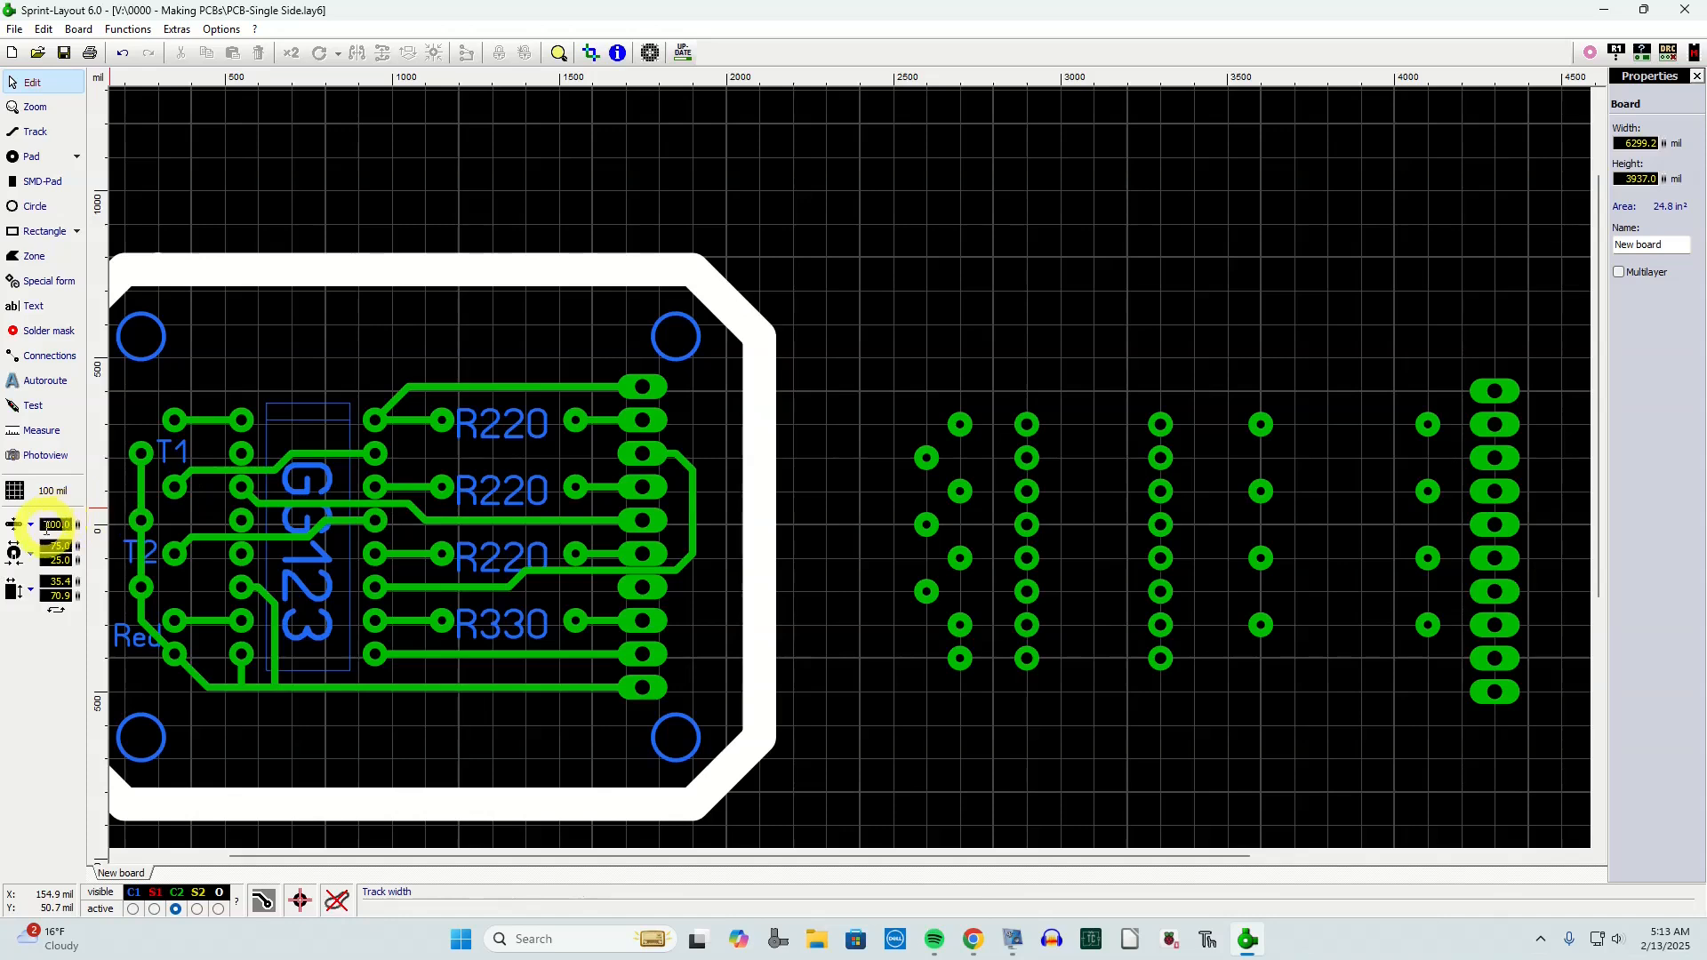
{"action": "left_click", "coordinate": [216, 789]}
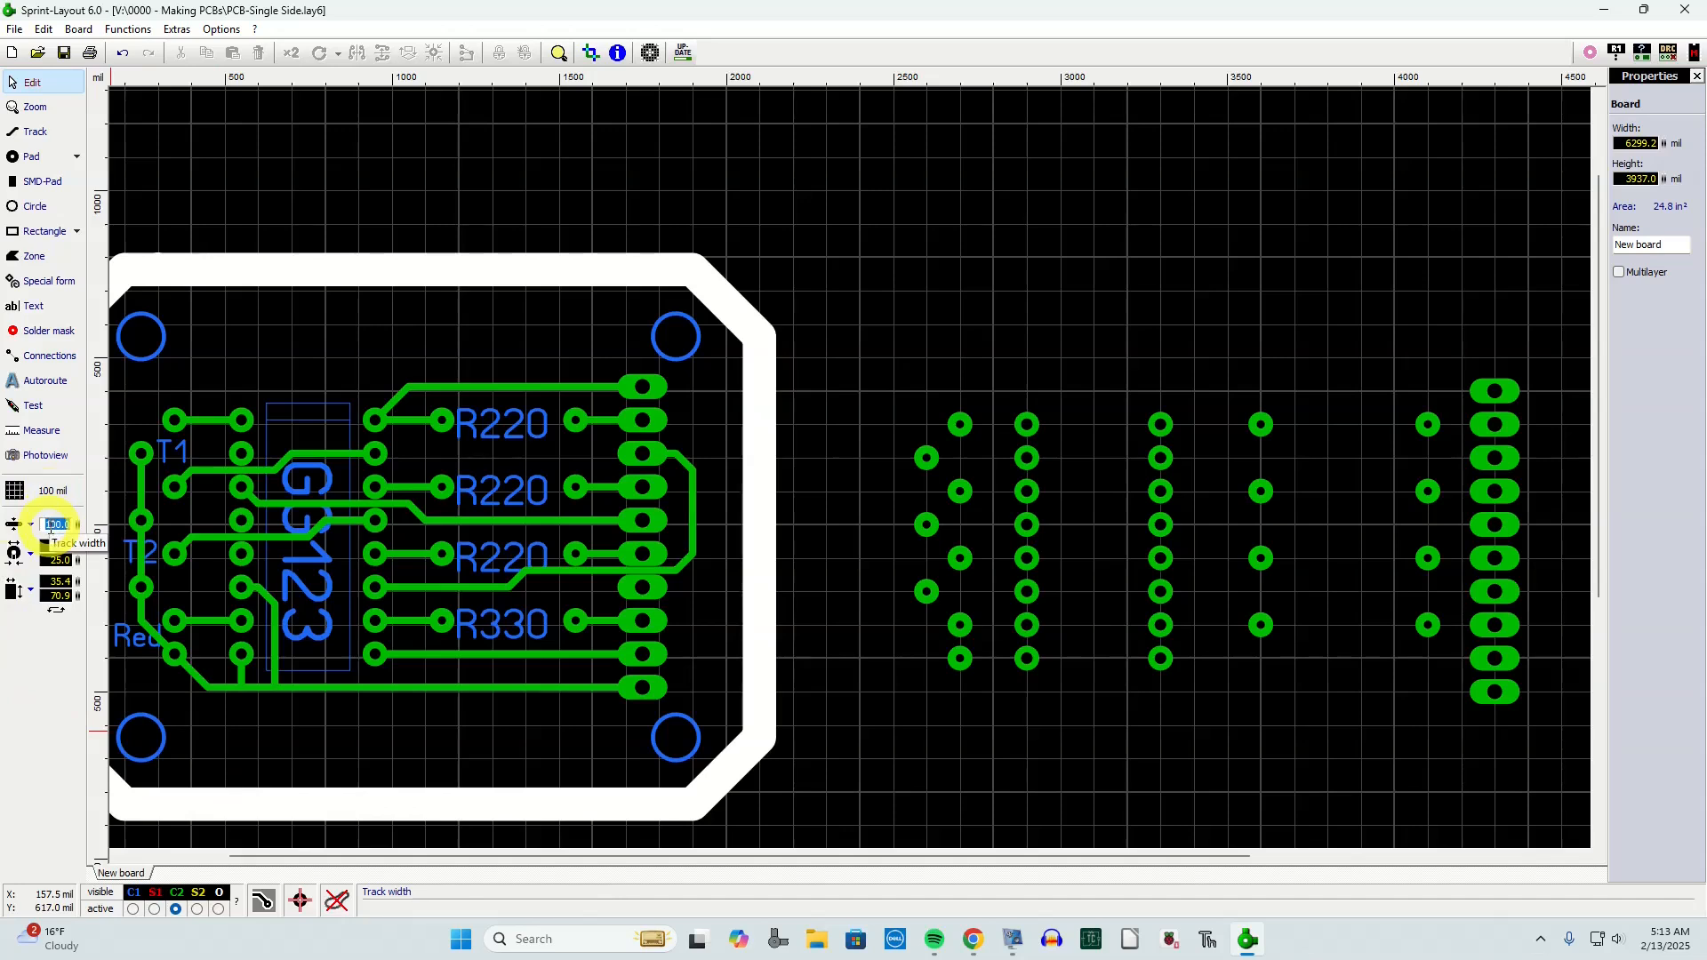
{"action": "type", "text": "25"}
{"action": "key", "text": "Return"}
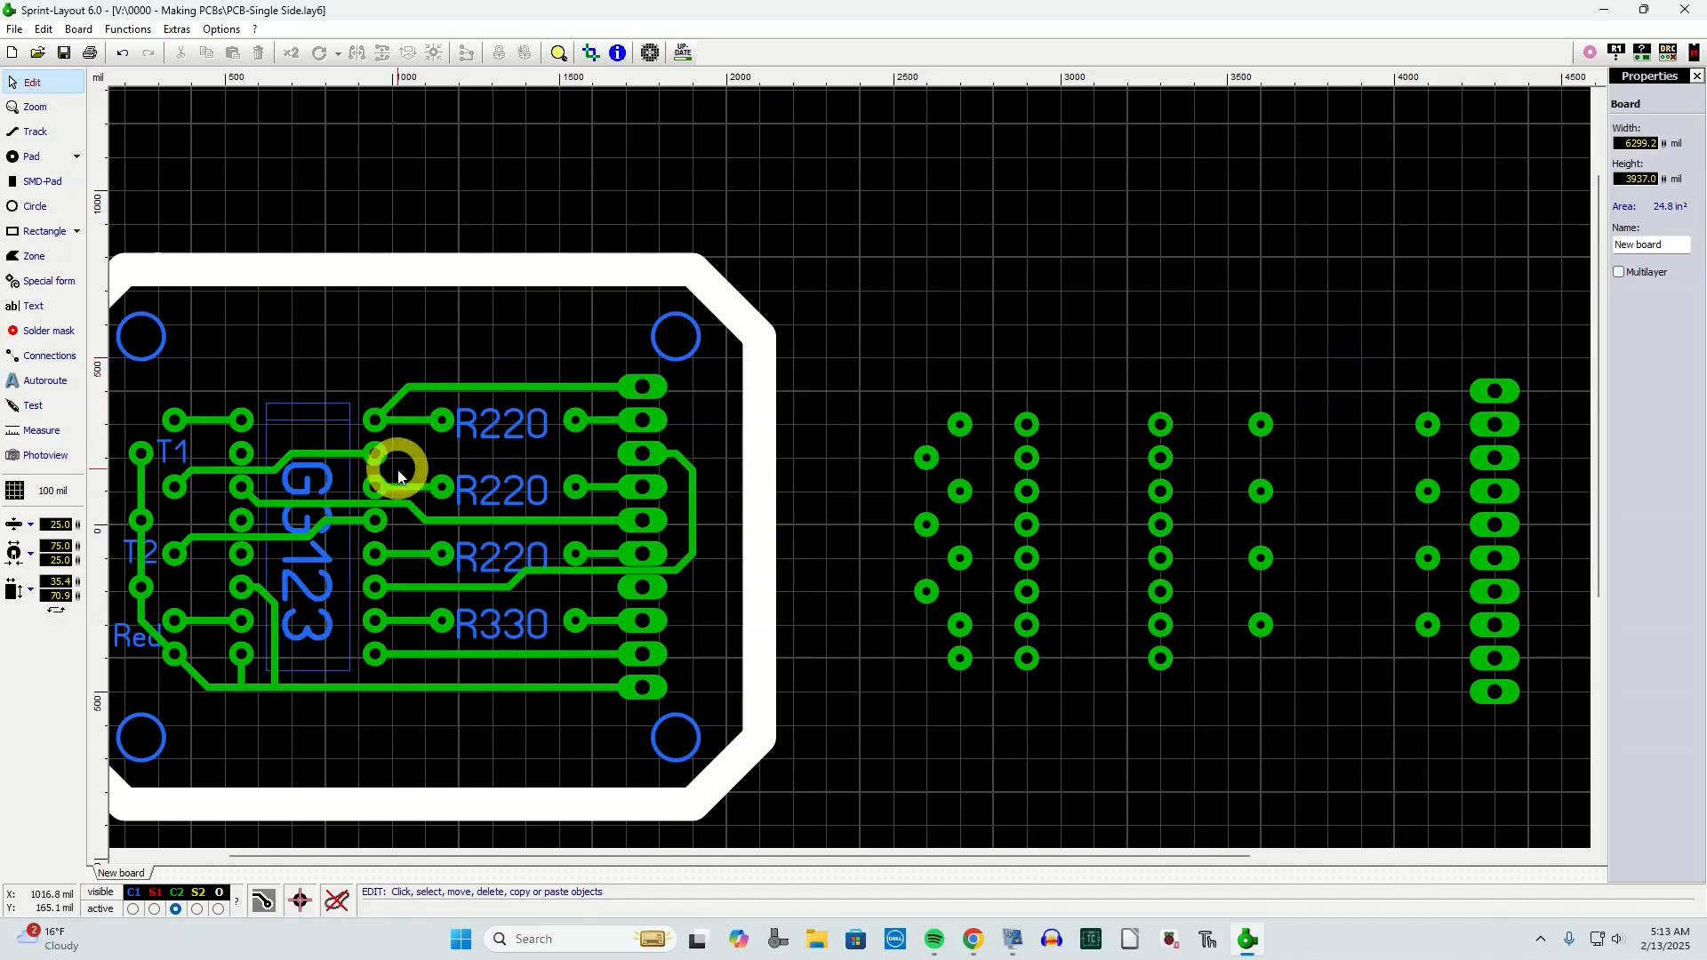
{"action": "left_click", "coordinate": [34, 132]}
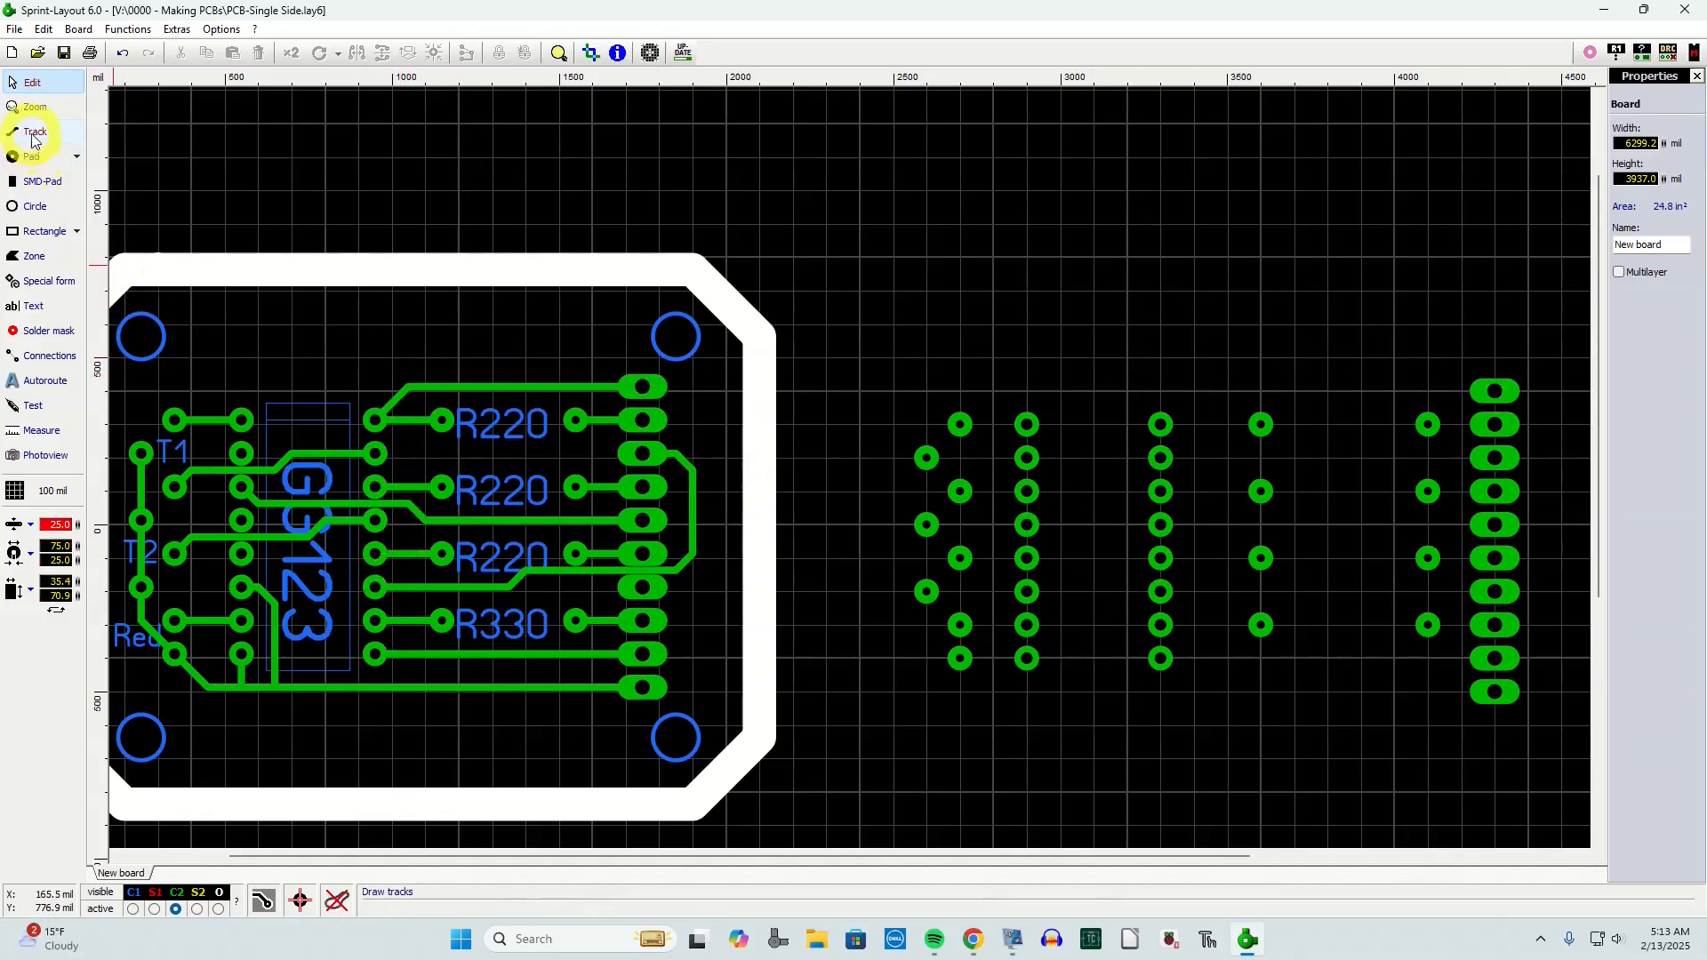
{"action": "left_click", "coordinate": [1494, 391]}
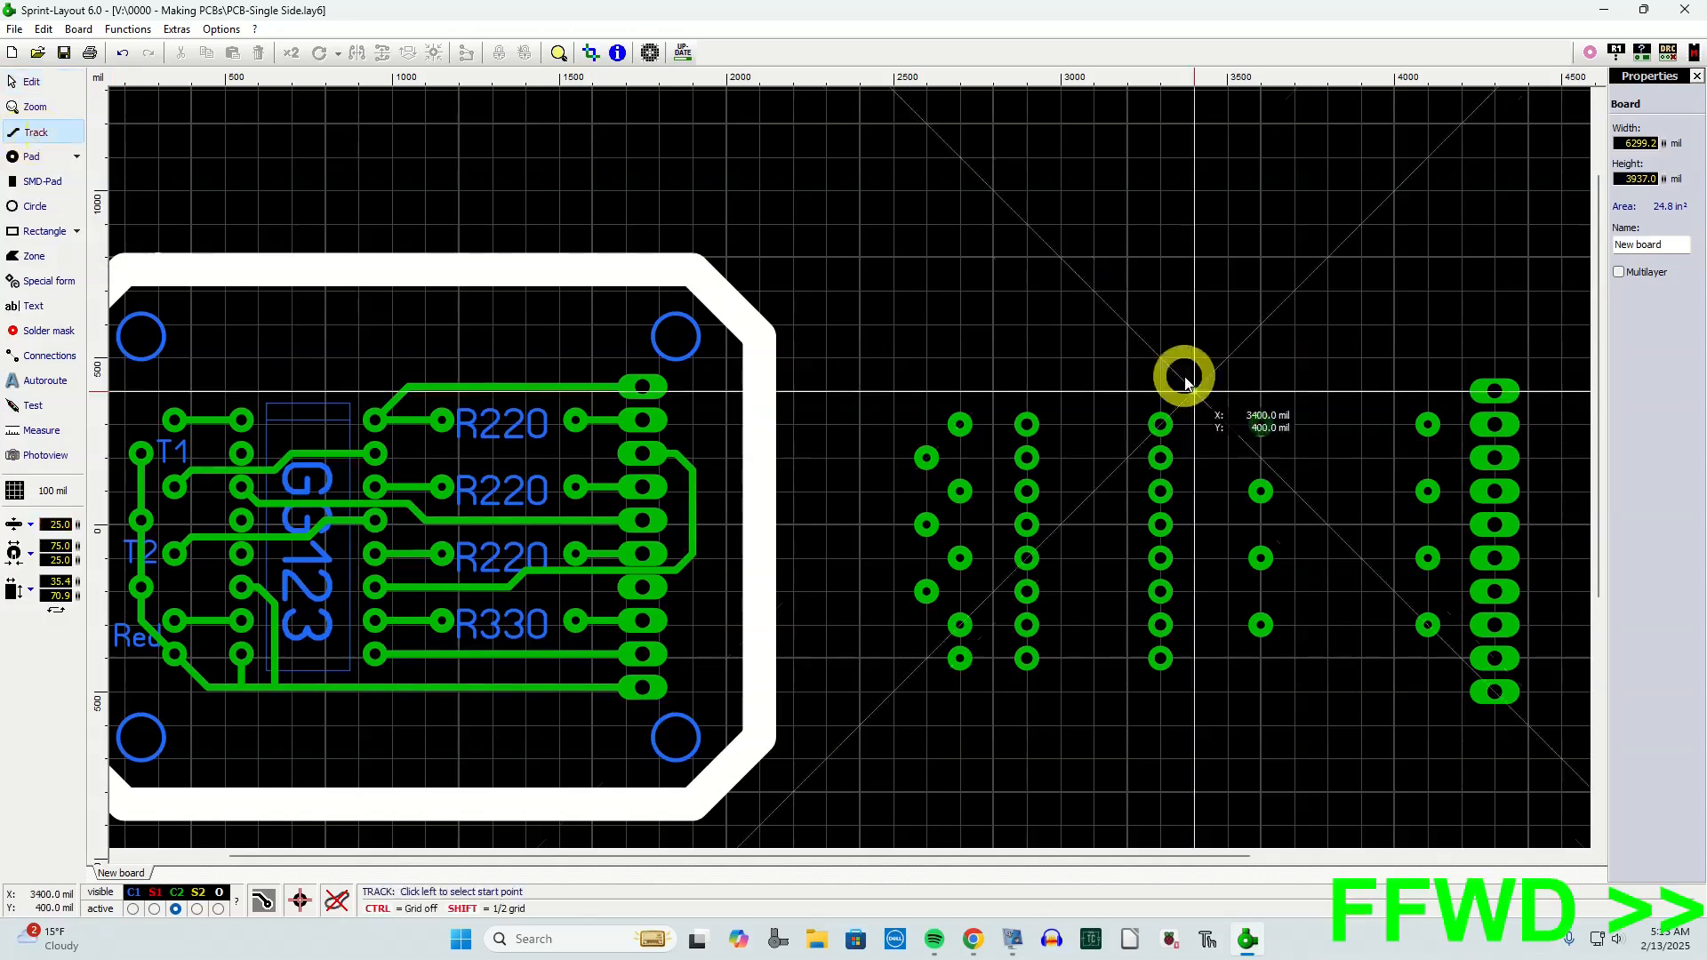
{"action": "right_click", "coordinate": [1269, 426]}
{"action": "right_click", "coordinate": [1269, 427]}
{"action": "left_click", "coordinate": [1364, 392]}
{"action": "key", "text": "Delete"}
Route a track from the top connector pad to the second IC column's top pad and on to the resistor pad at X 3600, Y 300.
{"action": "left_click", "coordinate": [35, 131]}
{"action": "left_click", "coordinate": [1494, 392]}
{"action": "left_click", "coordinate": [1163, 424]}
{"action": "left_click", "coordinate": [1258, 426]}
{"action": "right_click", "coordinate": [1258, 426]}
Connect the four resistor pads at X 4100 straight across to the connector pads at Y 300, 100, -100 and -300.
{"action": "left_click", "coordinate": [1428, 425]}
{"action": "left_click", "coordinate": [1492, 425]}
{"action": "right_click", "coordinate": [1492, 425]}
{"action": "left_click", "coordinate": [1494, 492]}
{"action": "left_click", "coordinate": [1432, 492]}
{"action": "right_click", "coordinate": [1432, 492]}
{"action": "left_click", "coordinate": [1494, 560]}
{"action": "left_click", "coordinate": [1494, 625]}
{"action": "left_click", "coordinate": [1428, 625]}
{"action": "right_click", "coordinate": [1428, 625]}
Connect the resistor pads at X 3600 to the IC pads at X 3300 with straight tracks at Y -300, -100 and 100.
{"action": "left_click", "coordinate": [1261, 625]}
{"action": "left_click", "coordinate": [1161, 626]}
{"action": "right_click", "coordinate": [1160, 625]}
{"action": "left_click", "coordinate": [1261, 558]}
{"action": "left_click", "coordinate": [1161, 558]}
{"action": "right_click", "coordinate": [1161, 558]}
{"action": "left_click", "coordinate": [1261, 492]}
{"action": "left_click", "coordinate": [1161, 492]}
{"action": "right_click", "coordinate": [1160, 492]}
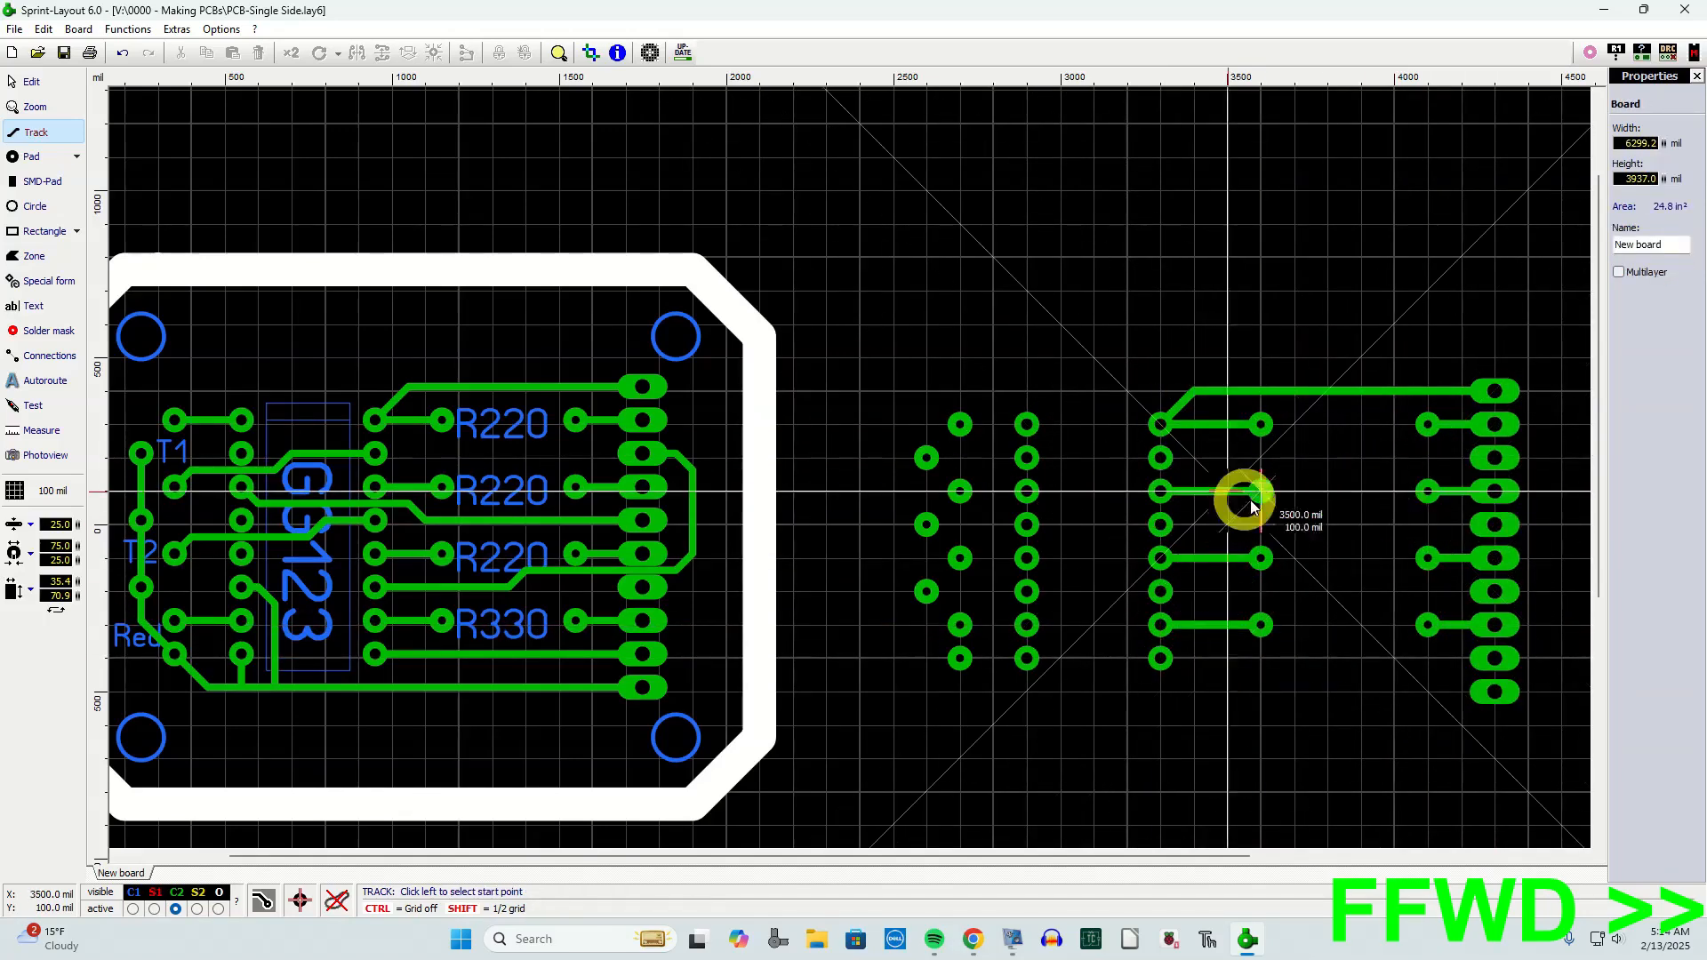
{"action": "left_click", "coordinate": [1494, 458]}
{"action": "left_click", "coordinate": [1563, 492]}
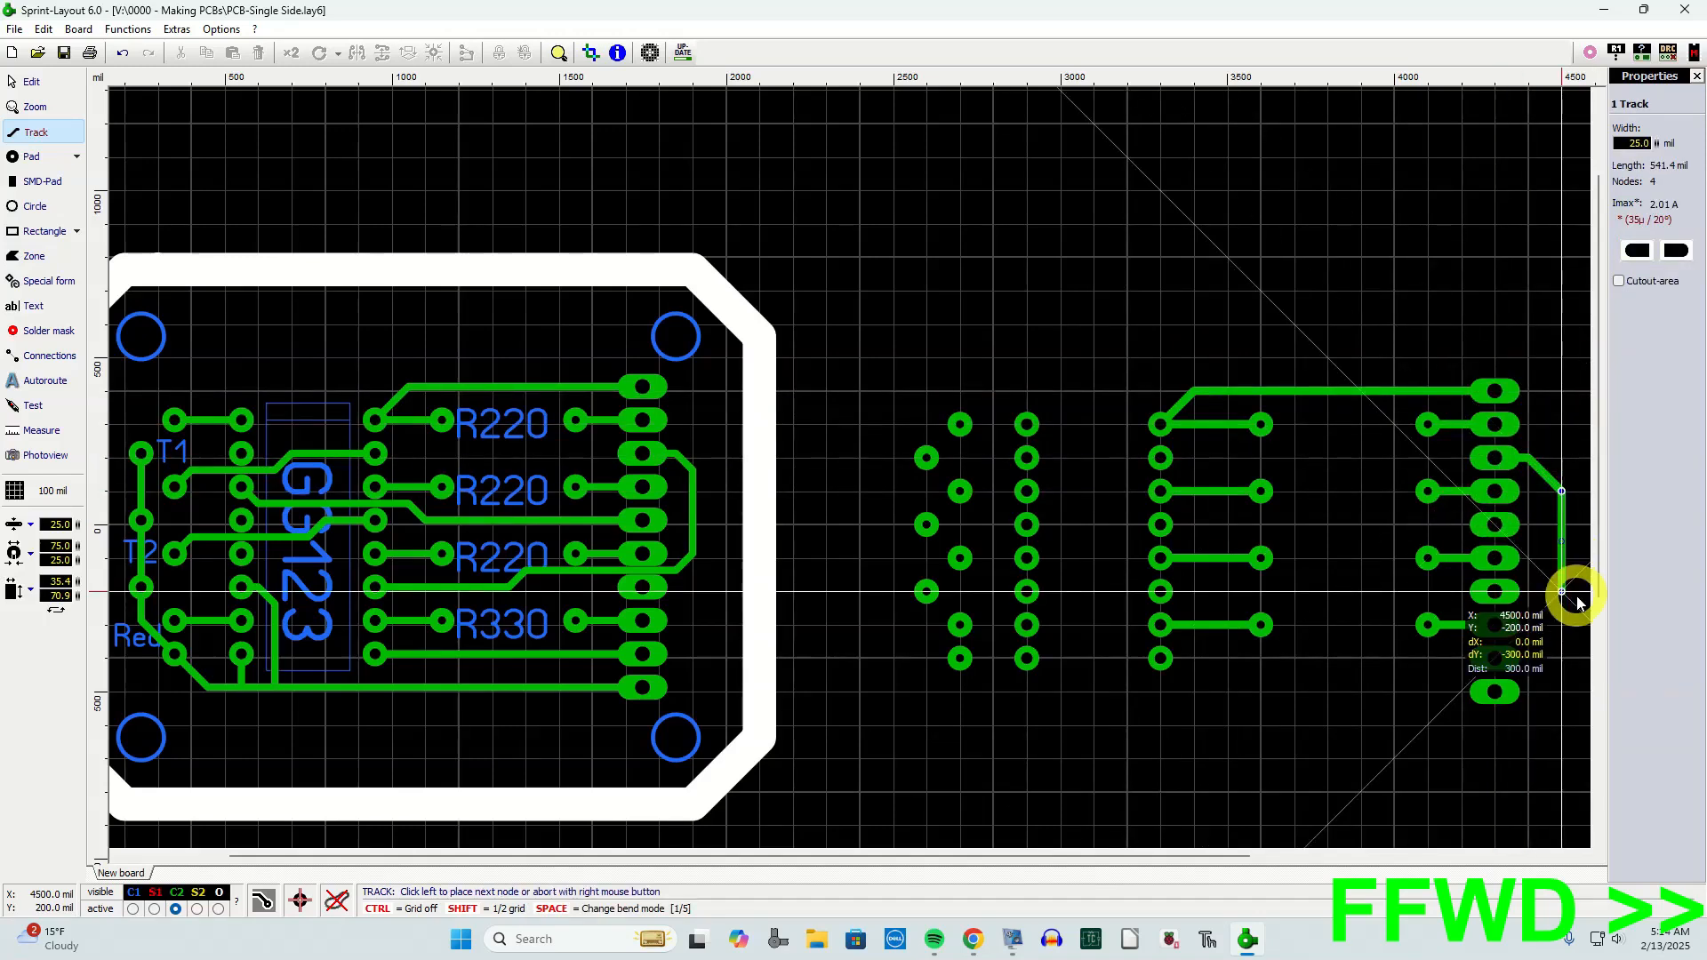
{"action": "right_click", "coordinate": [1545, 568]}
{"action": "right_click", "coordinate": [1545, 568]}
{"action": "left_click", "coordinate": [1545, 477]}
{"action": "key", "text": "Delete"}
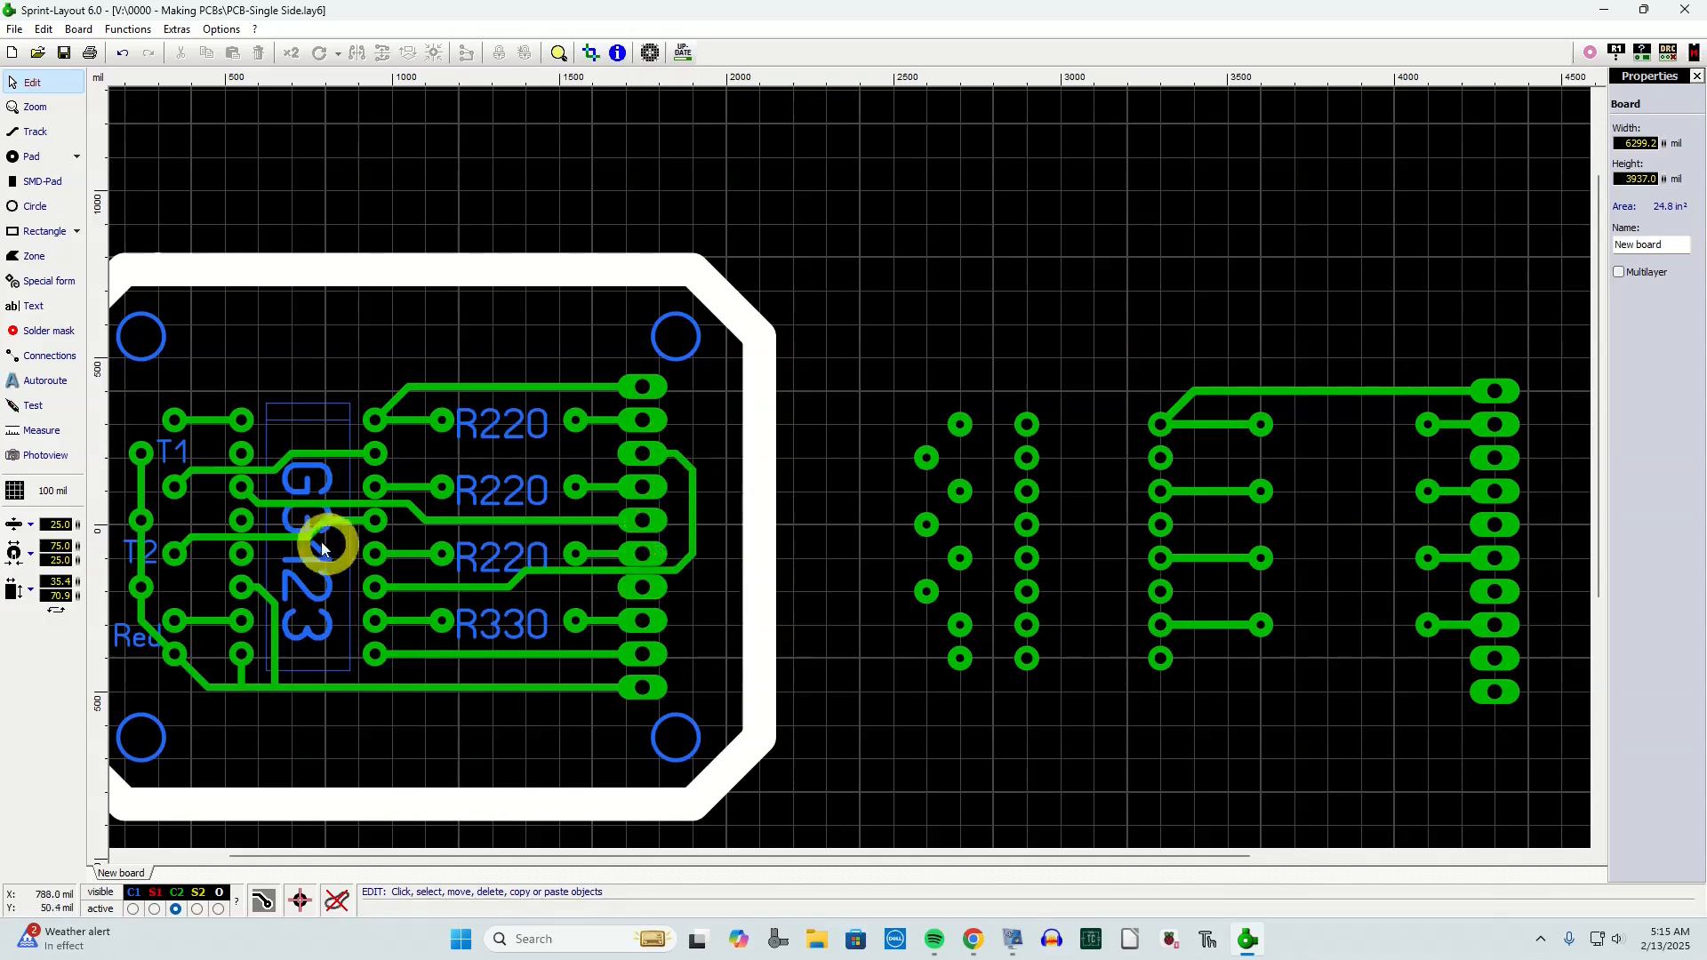
Set the grid to 50 mil and route the third connector pad around X 4450 and back to the IC pad at X 3300, Y -200.
{"action": "left_click", "coordinate": [56, 496]}
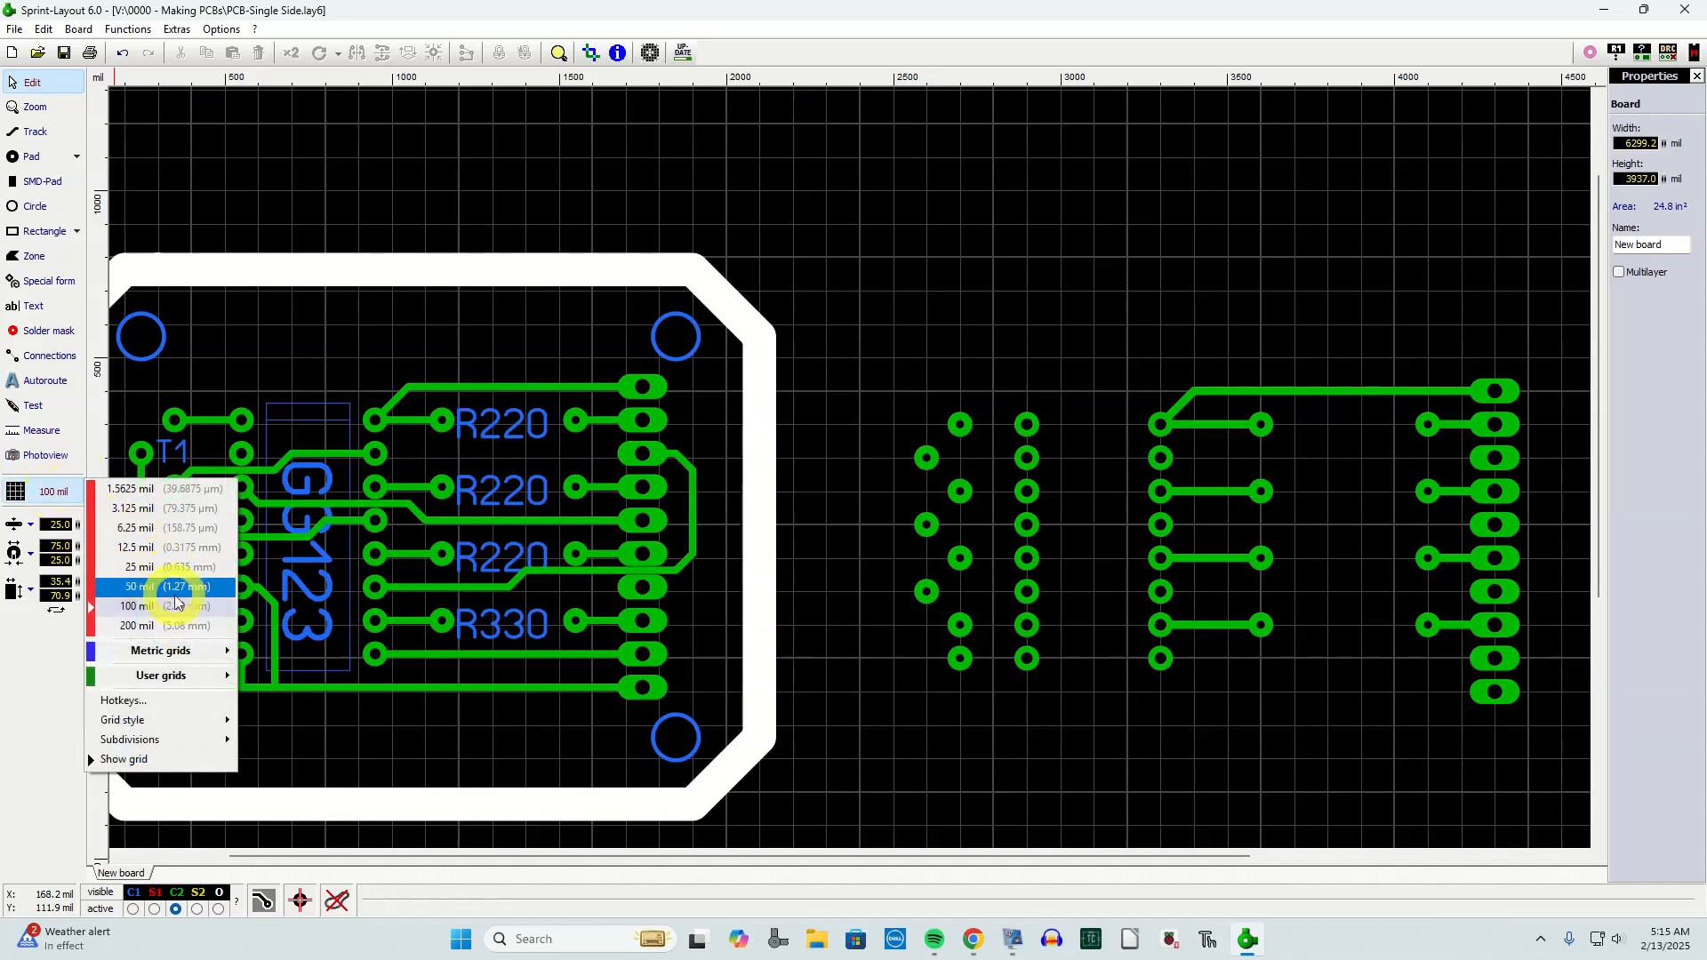
{"action": "left_click", "coordinate": [142, 588]}
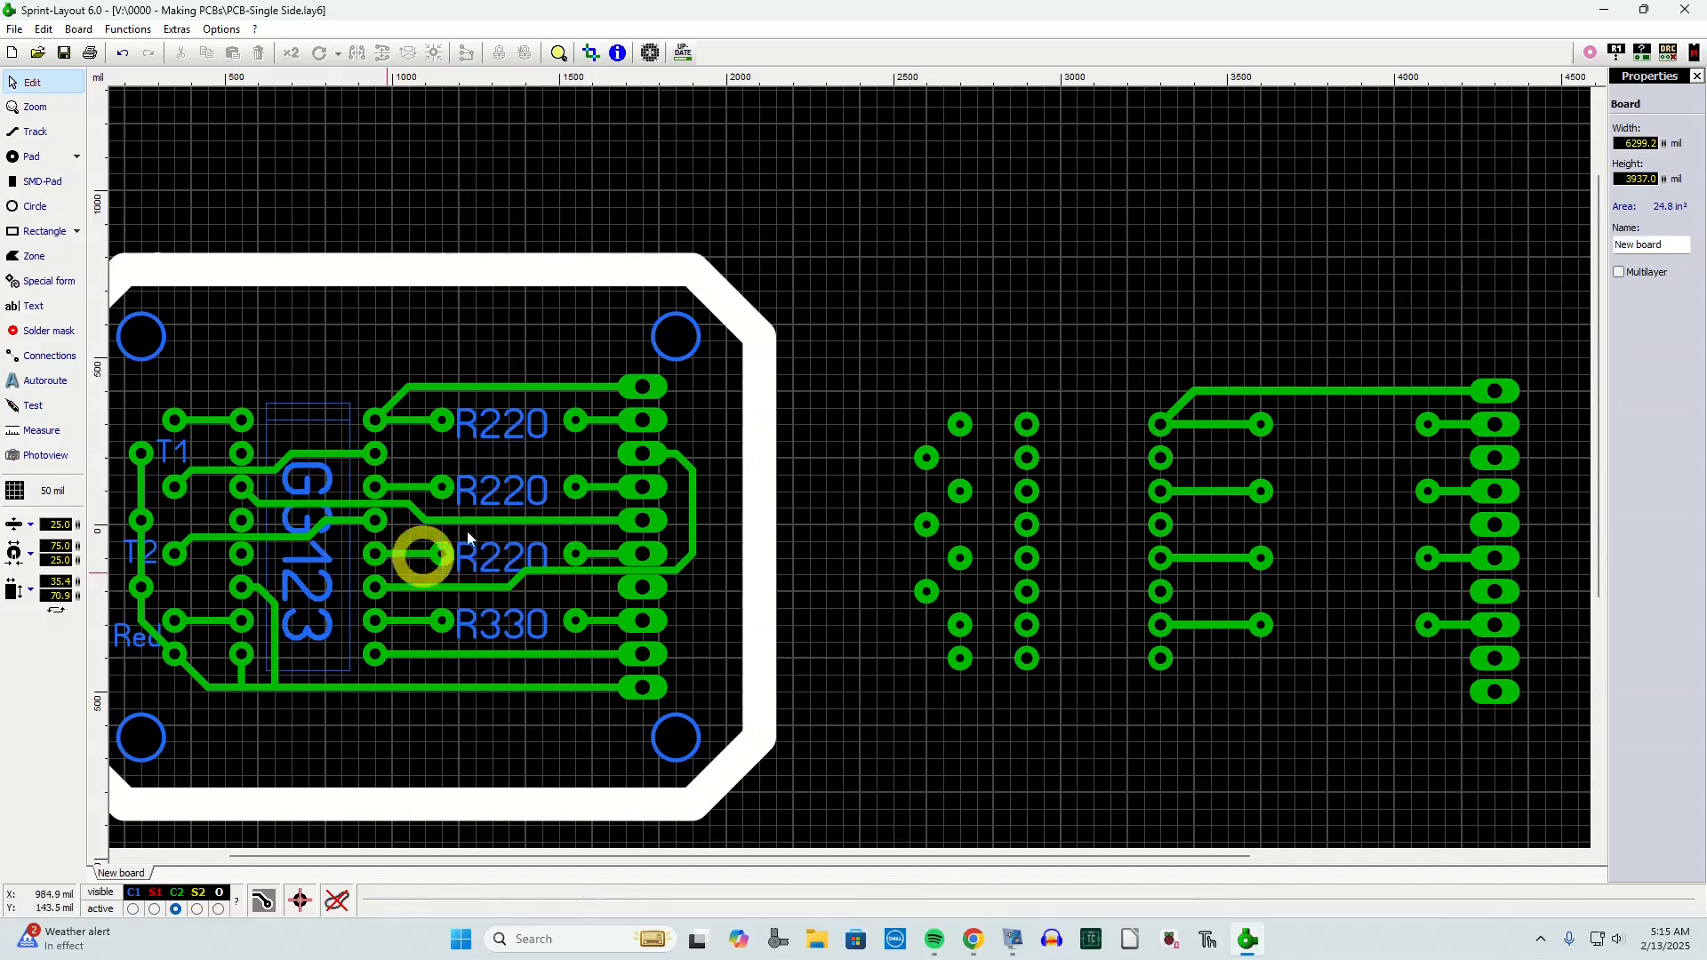
{"action": "key", "text": "F3"}
{"action": "left_click", "coordinate": [1496, 458]}
{"action": "left_click", "coordinate": [1546, 475]}
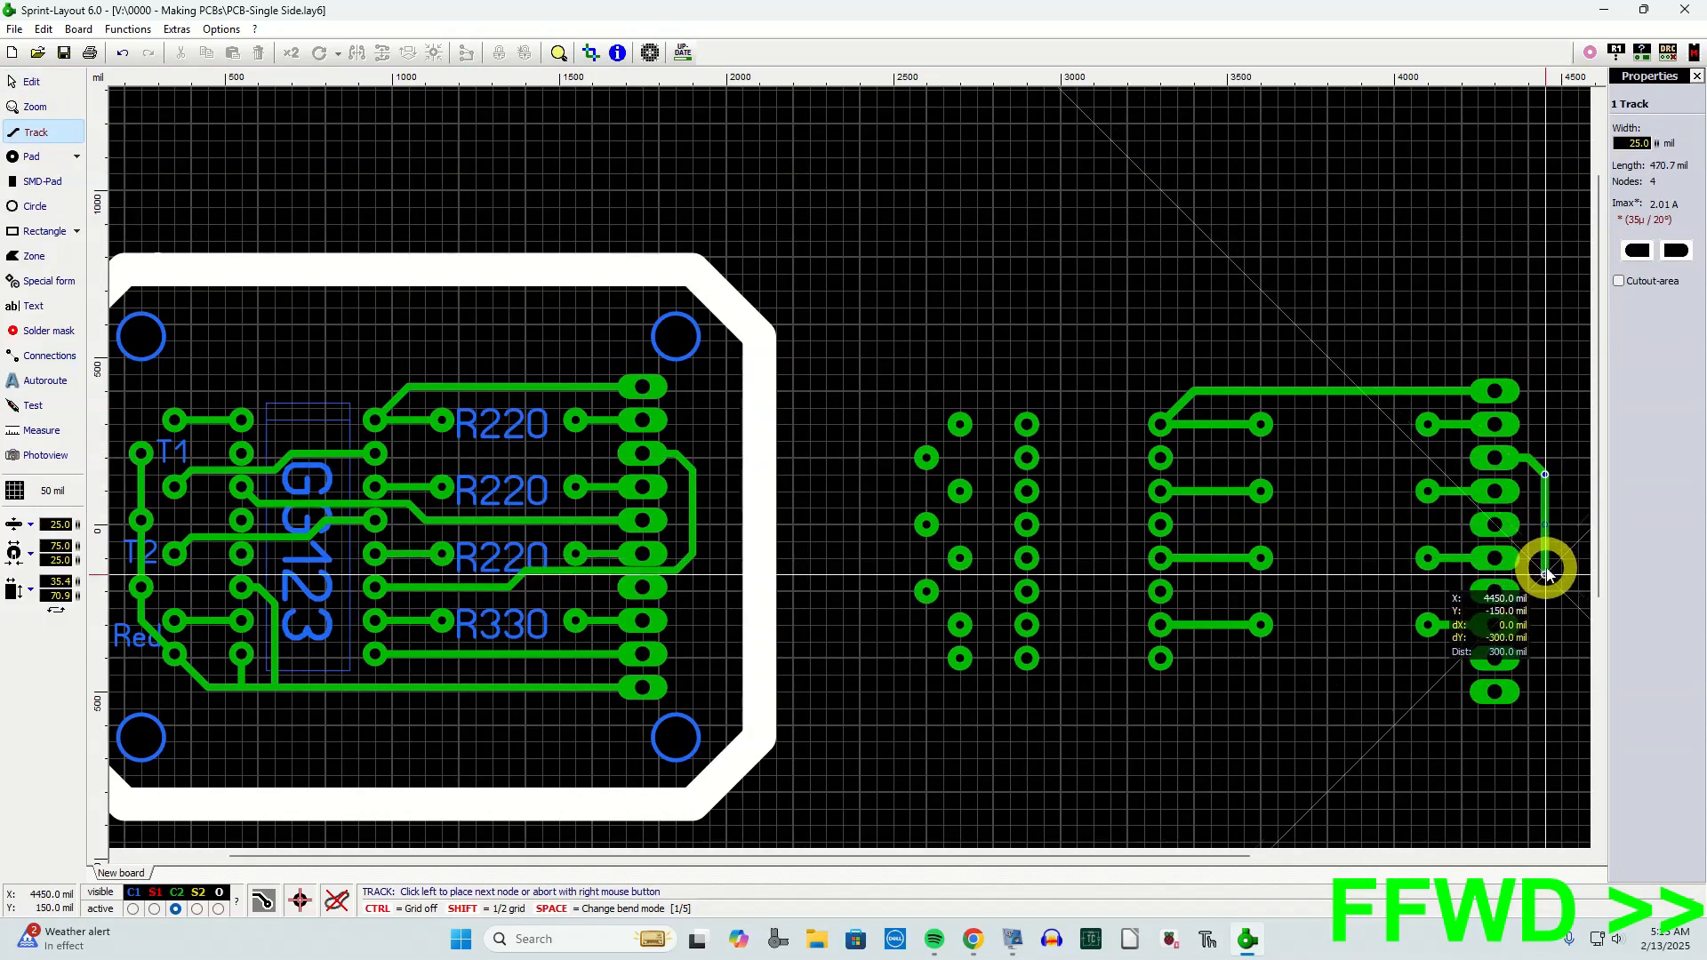
{"action": "left_click", "coordinate": [1530, 575]}
{"action": "left_click", "coordinate": [1361, 576]}
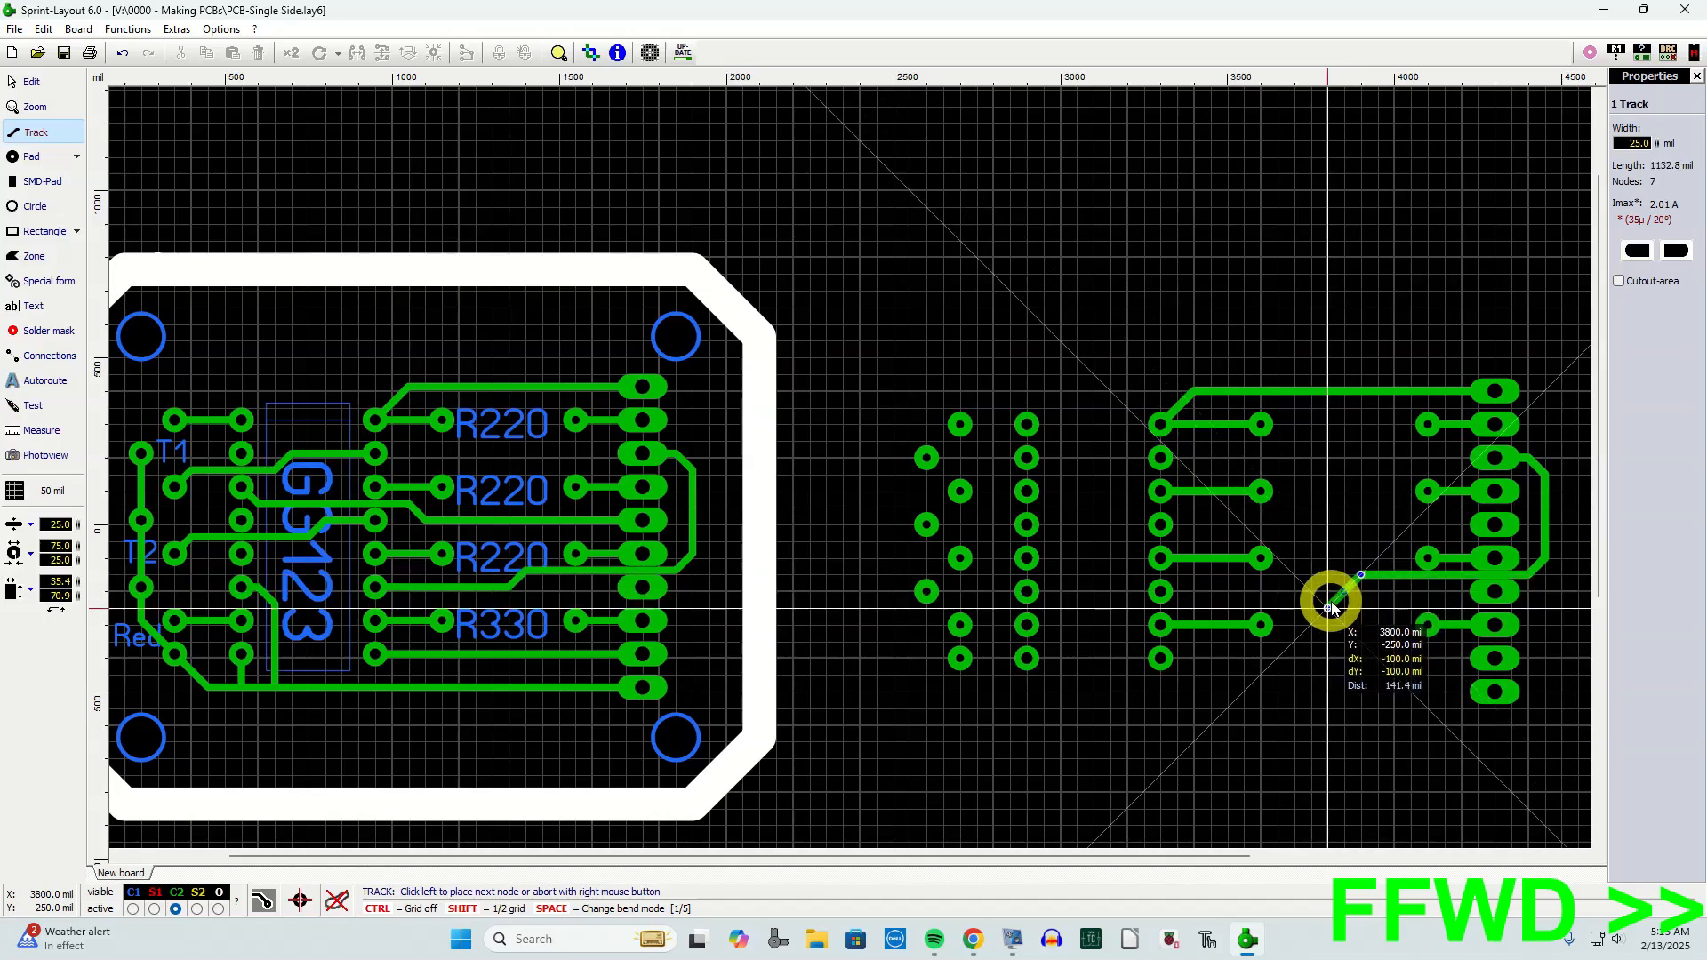
{"action": "left_click", "coordinate": [1160, 591]}
{"action": "right_click", "coordinate": [1160, 591]}
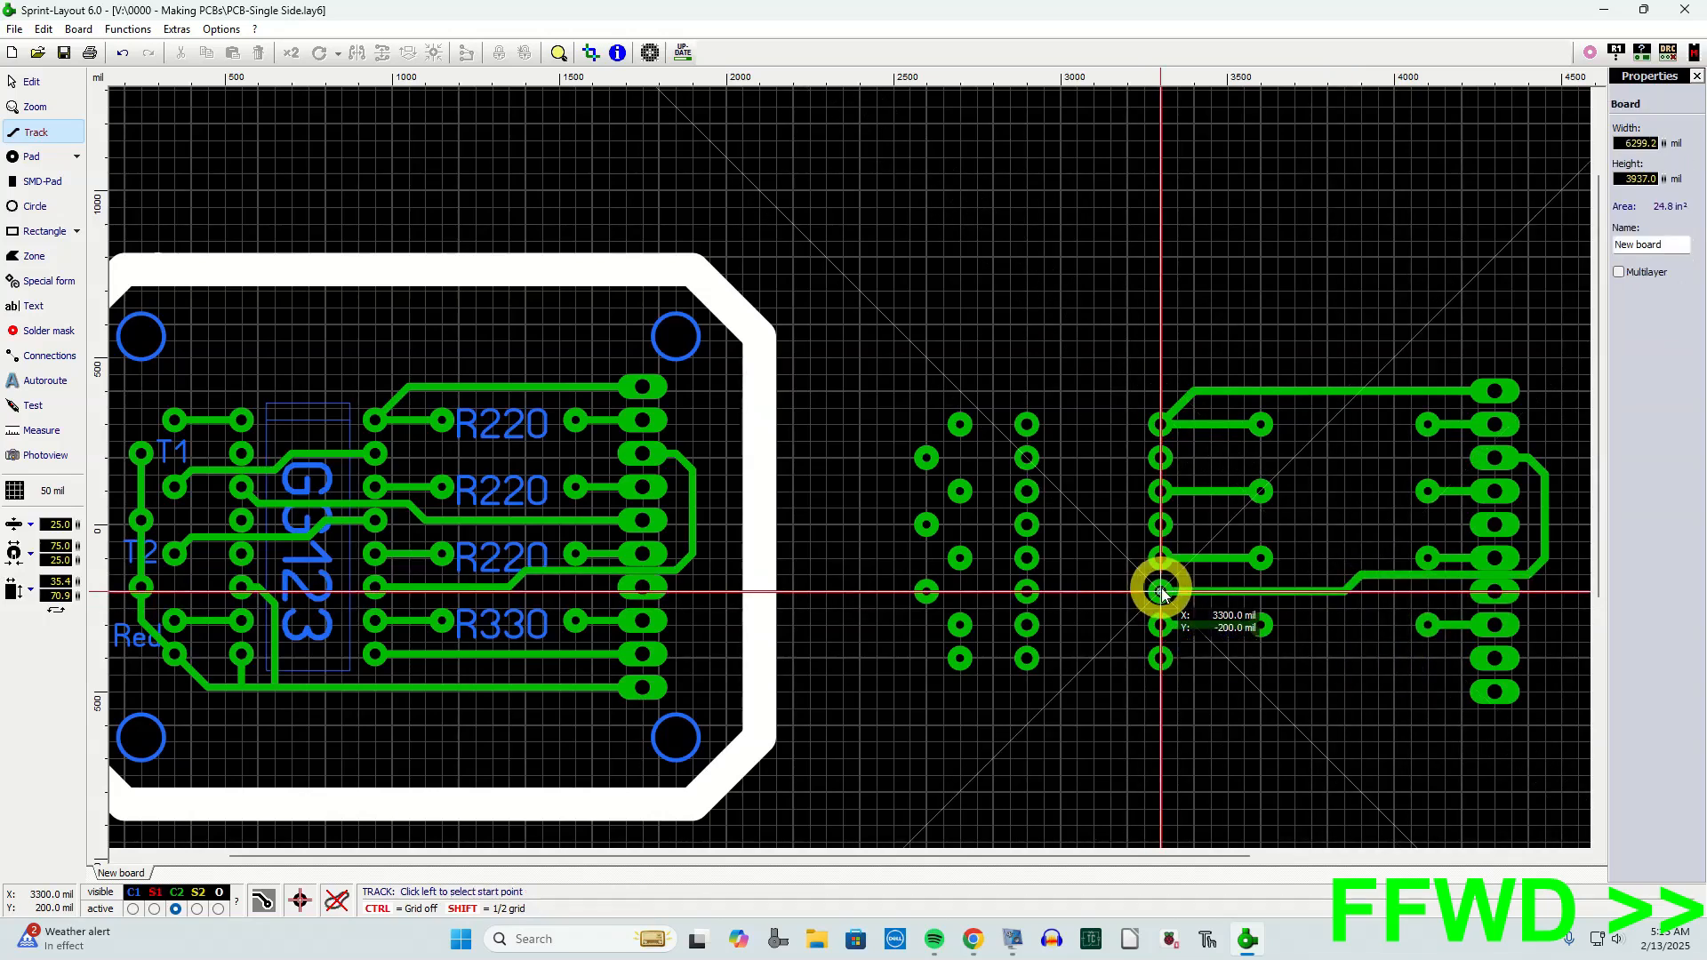
Route the connector pad at Y 0 to the IC pad at X 2900, Y 100, and the connector pad at Y -400 to X 3300.
{"action": "left_click", "coordinate": [1493, 525]}
{"action": "left_click", "coordinate": [1210, 509]}
{"action": "left_click", "coordinate": [1027, 492]}
{"action": "right_click", "coordinate": [1027, 492]}
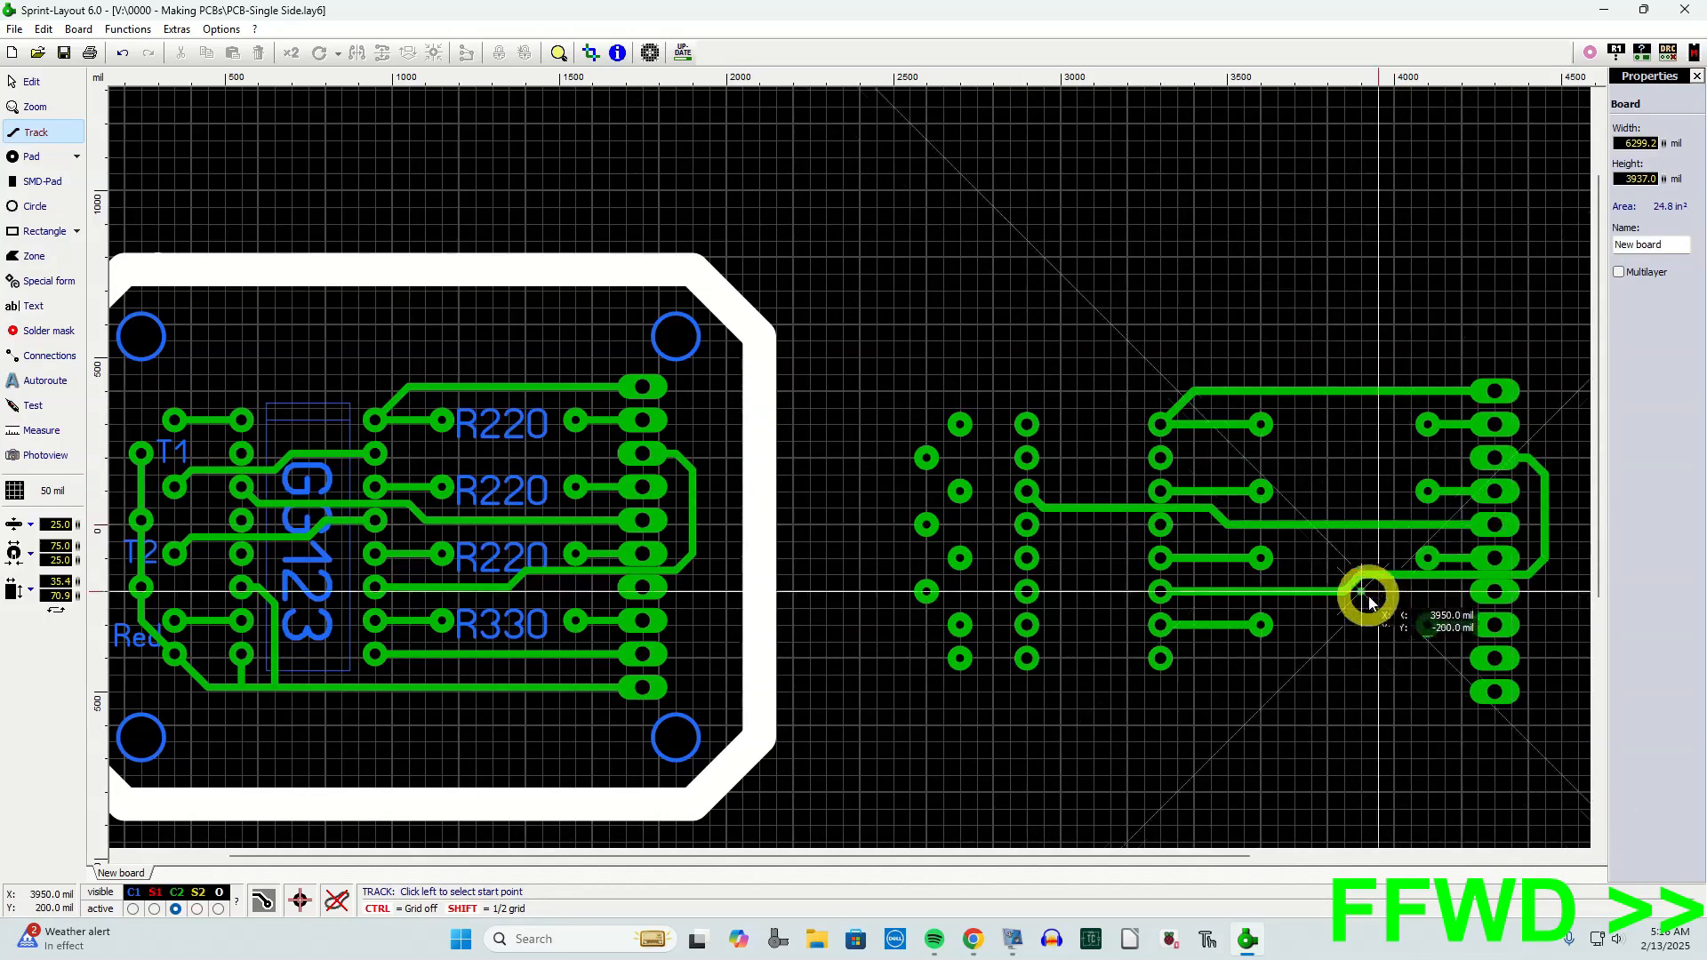
{"action": "left_click", "coordinate": [1496, 658]}
{"action": "left_click", "coordinate": [1161, 659]}
{"action": "right_click", "coordinate": [1160, 659]}
Route the bottom connector pad along Y -500 to the pad at X 2700, Y -400 and up through the three pads at X 2600.
{"action": "left_click", "coordinate": [1494, 692]}
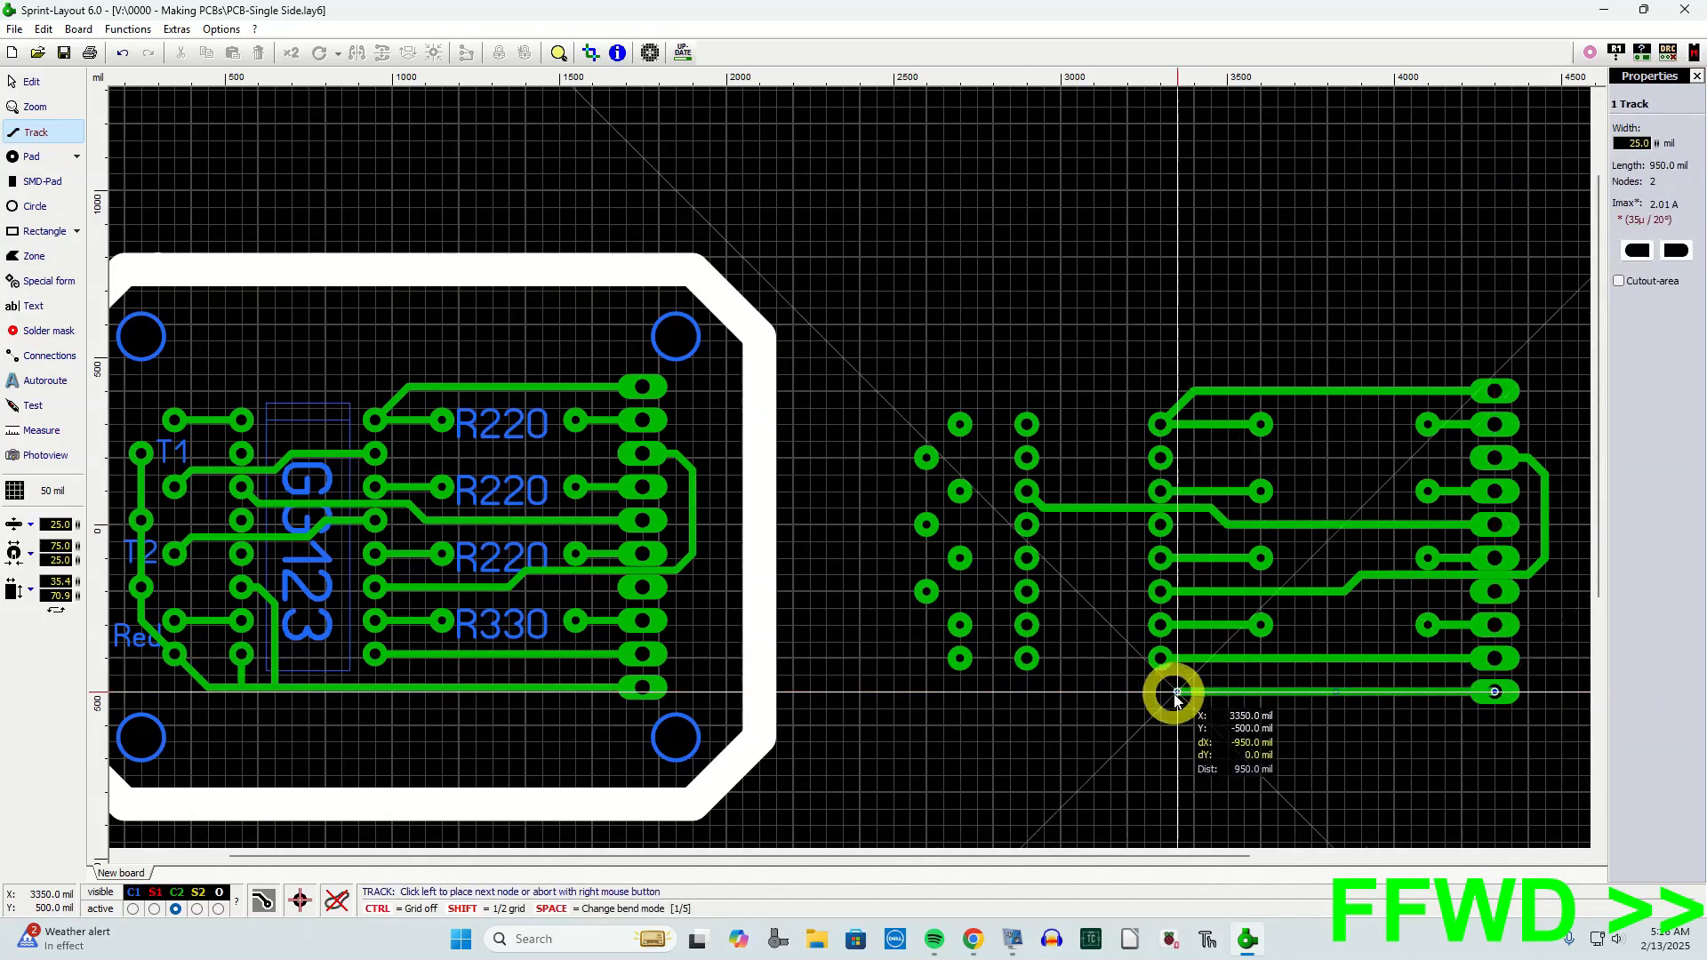
{"action": "left_click", "coordinate": [960, 659]}
{"action": "left_click", "coordinate": [923, 626]}
{"action": "left_click", "coordinate": [923, 458]}
{"action": "right_click", "coordinate": [923, 459]}
Connect the top pads at X 2900 and X 2700, and route the IC pad at X 3300, Y 200 to the pad at X 2700, Y 100.
{"action": "left_click", "coordinate": [1027, 425]}
{"action": "left_click", "coordinate": [960, 425]}
{"action": "right_click", "coordinate": [960, 425]}
{"action": "left_click", "coordinate": [1161, 458]}
{"action": "left_click", "coordinate": [1078, 458]}
{"action": "left_click", "coordinate": [1061, 474]}
{"action": "left_click", "coordinate": [978, 474]}
{"action": "left_click", "coordinate": [961, 491]}
{"action": "right_click", "coordinate": [961, 491]}
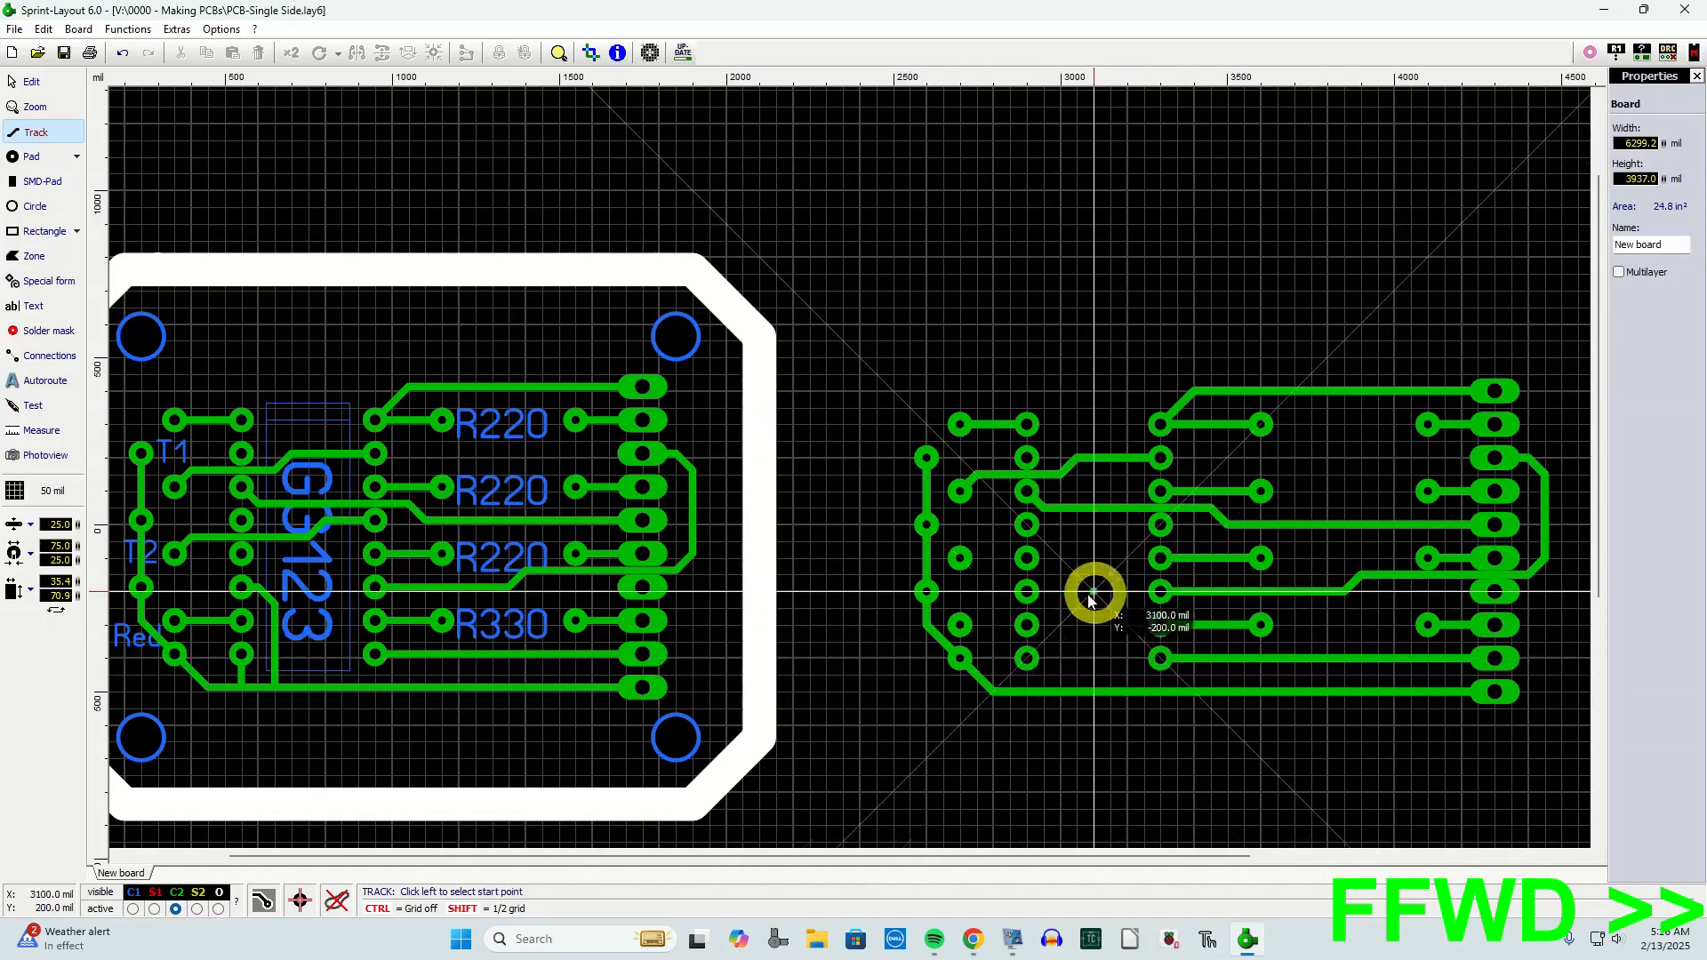
Route a bent track from the IC pad at X 3300, Y 0 to the pad at X 2700, Y -100.
{"action": "left_click", "coordinate": [1160, 526]}
{"action": "left_click", "coordinate": [1078, 525]}
{"action": "left_click", "coordinate": [1060, 540]}
{"action": "left_click", "coordinate": [978, 540]}
{"action": "left_click", "coordinate": [960, 558]}
{"action": "right_click", "coordinate": [960, 557]}
Connect the pads at X 2900 and X 2700 along Y -300, and drop the bottom pad at X 2900 to the Y -500 track.
{"action": "left_click", "coordinate": [1027, 625]}
{"action": "left_click", "coordinate": [961, 625]}
{"action": "right_click", "coordinate": [961, 625]}
{"action": "left_click", "coordinate": [1027, 658]}
{"action": "left_click", "coordinate": [1027, 692]}
{"action": "right_click", "coordinate": [1027, 692]}
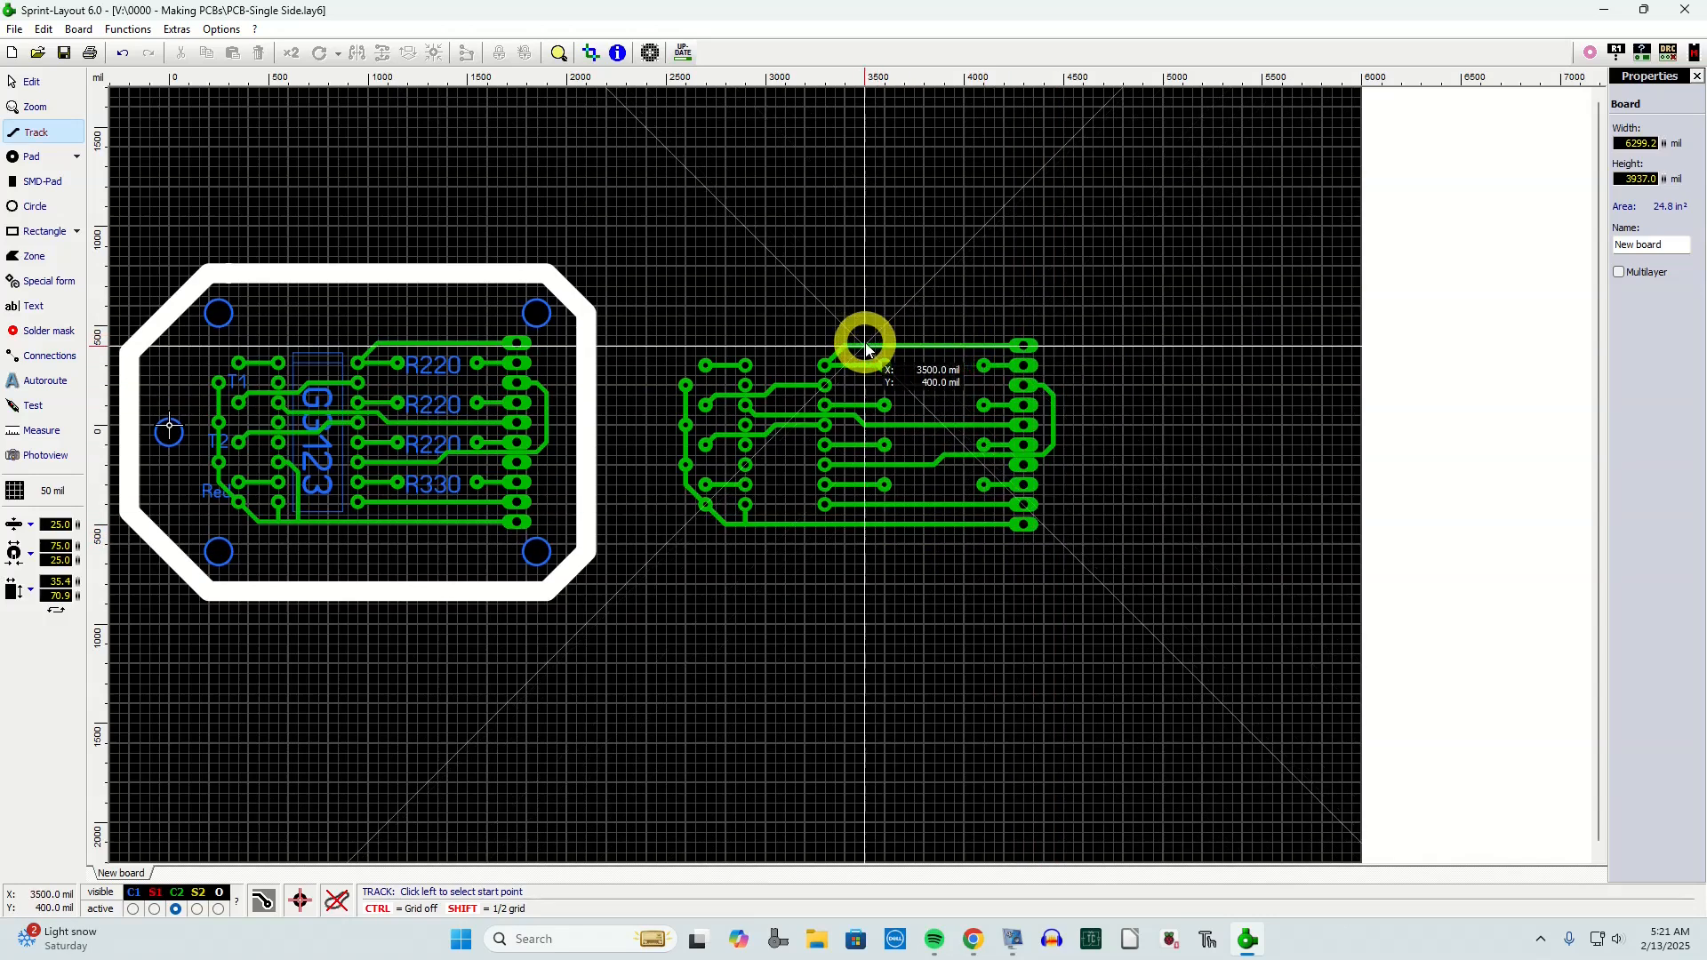
{"action": "scroll", "coordinate": [851, 475], "scroll_direction": "up", "scroll_amount": 2}
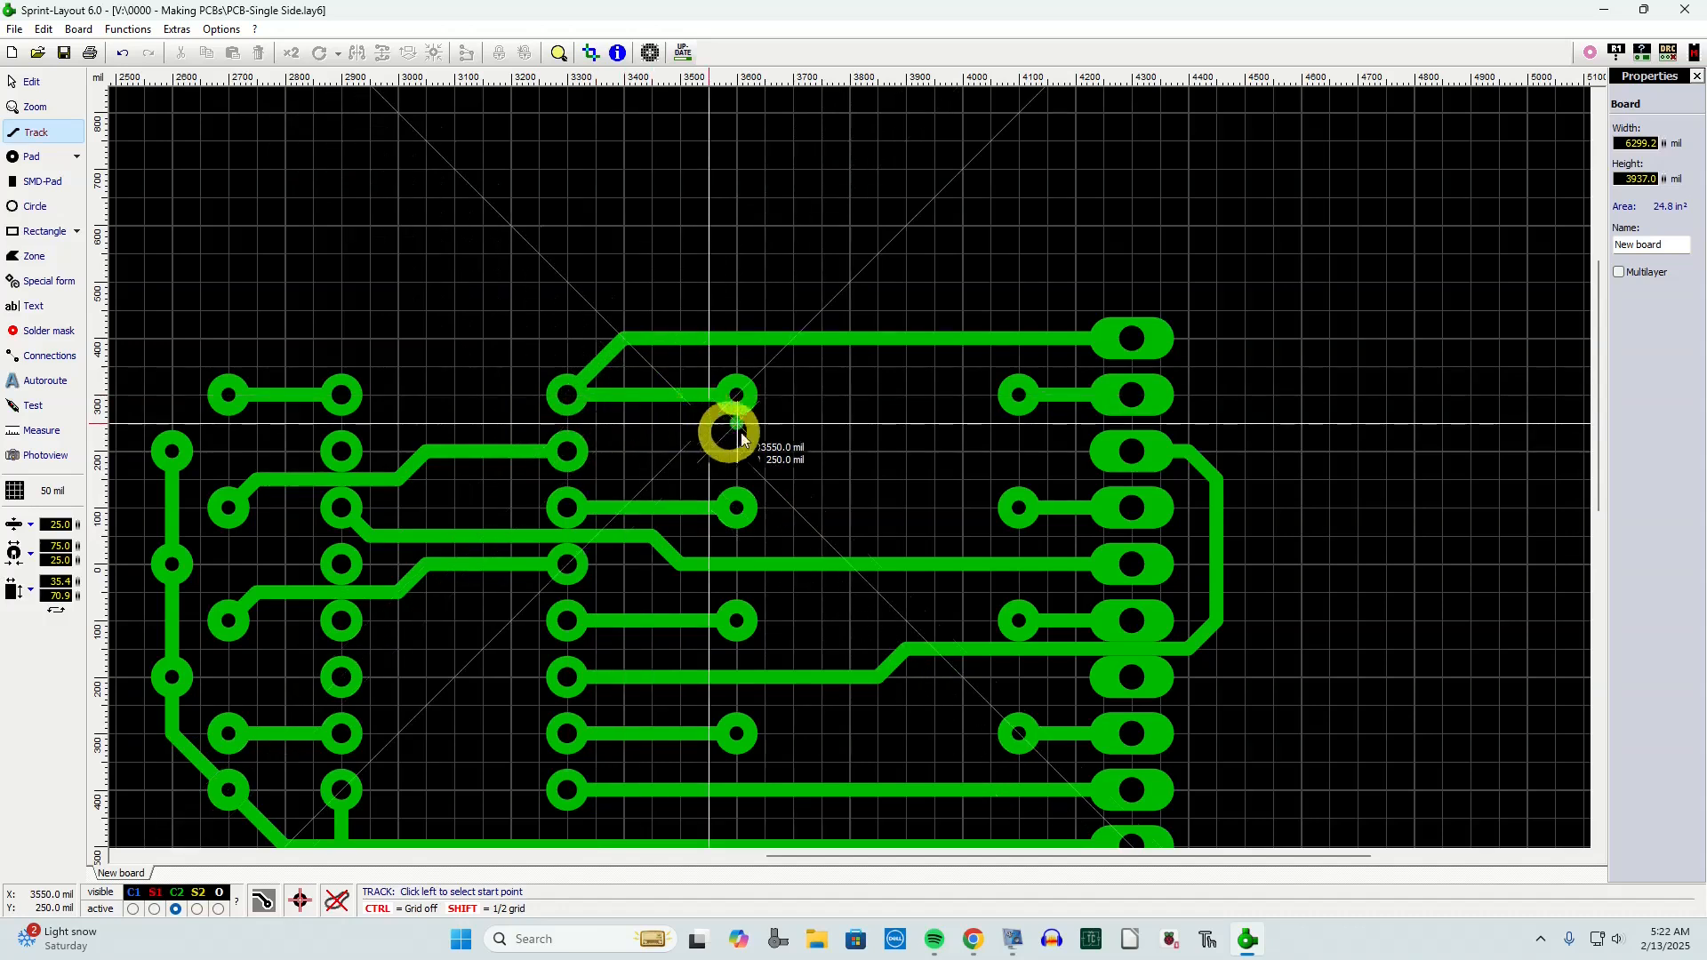
{"action": "scroll", "coordinate": [846, 465], "scroll_direction": "down", "scroll_amount": 2}
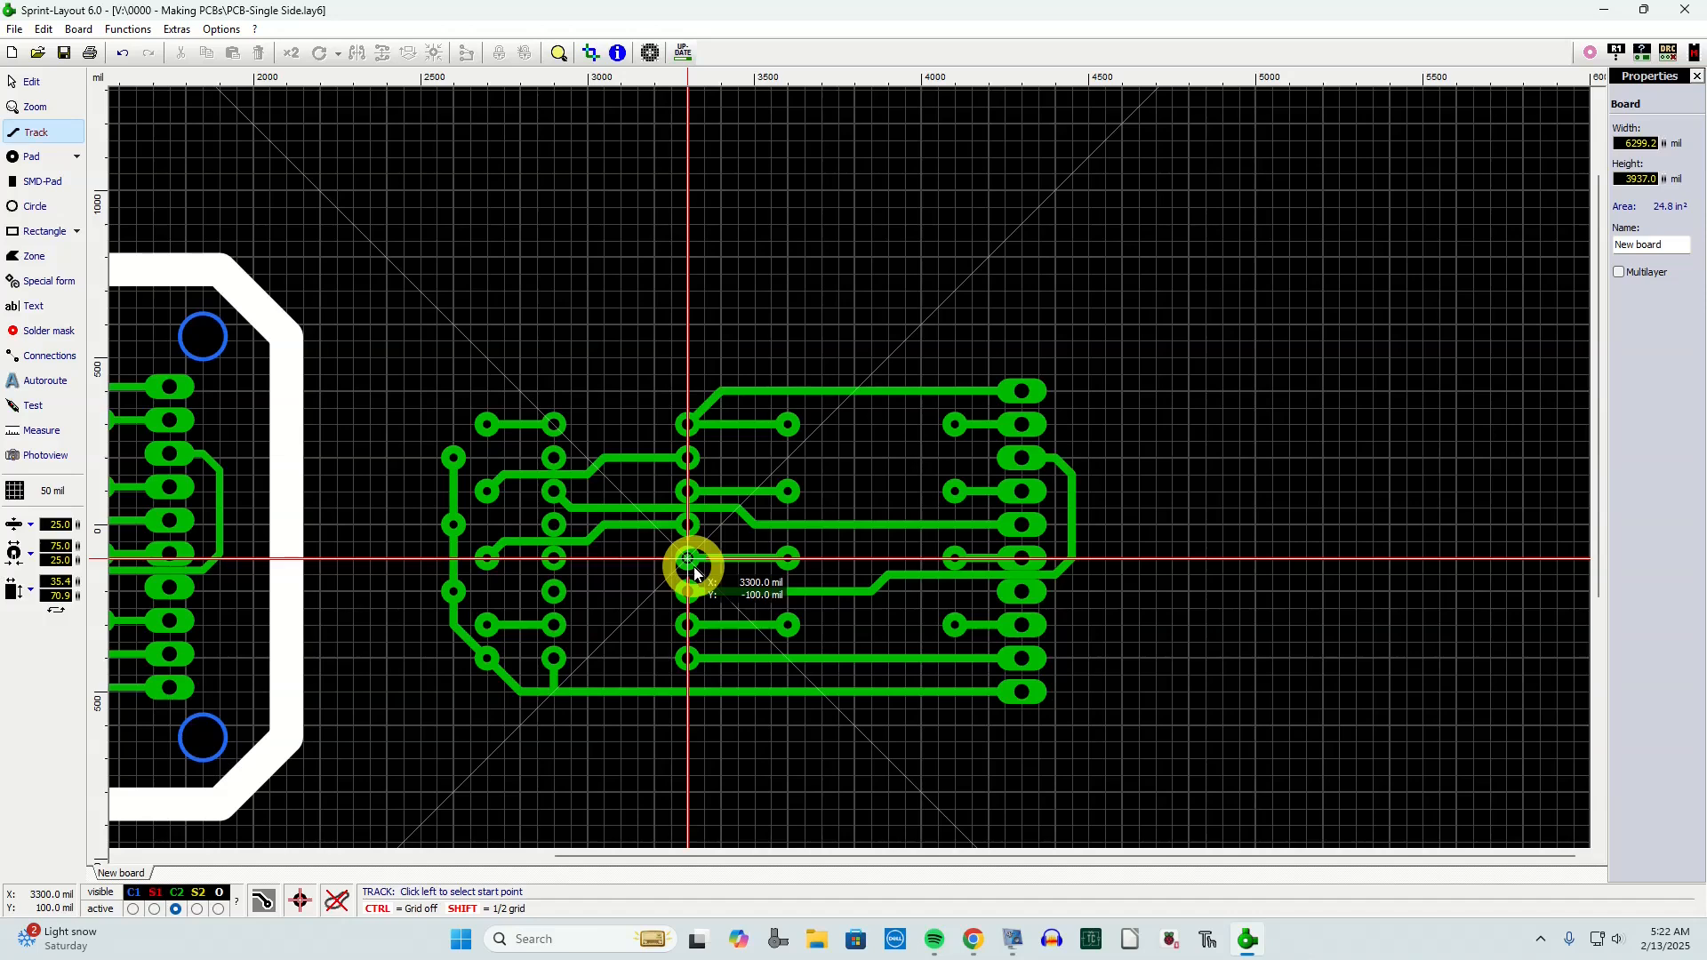
{"action": "scroll", "coordinate": [899, 557], "scroll_direction": "down", "scroll_amount": 1}
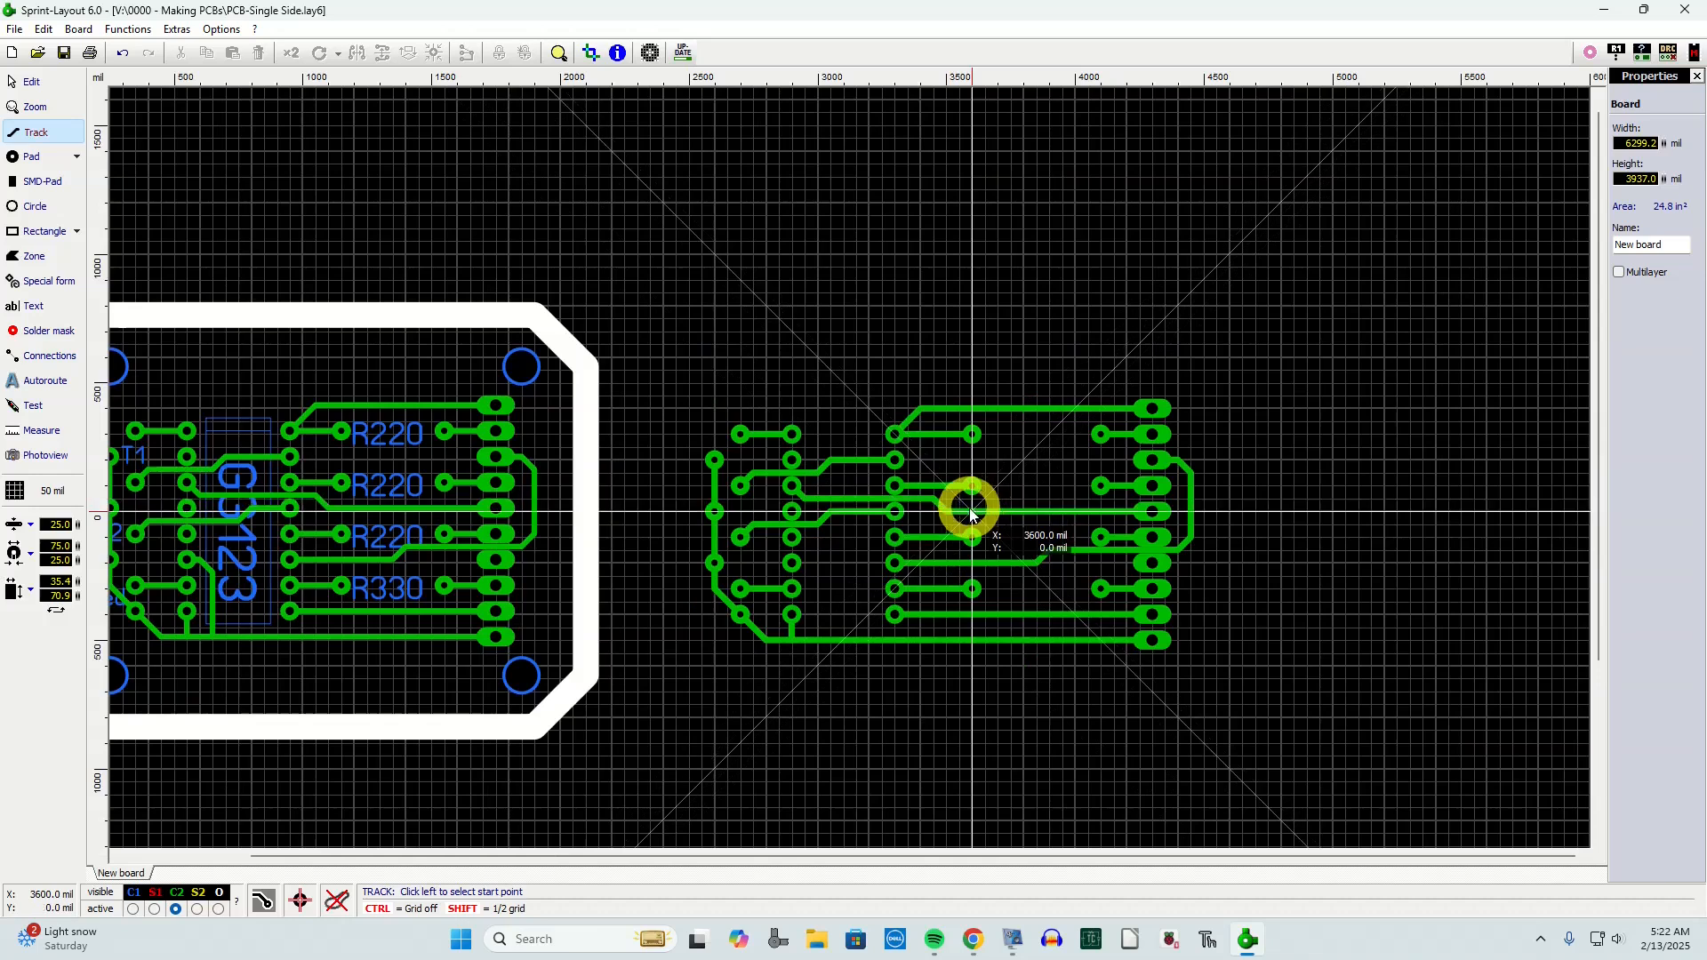
{"action": "scroll", "coordinate": [860, 425], "scroll_direction": "down", "scroll_amount": 1}
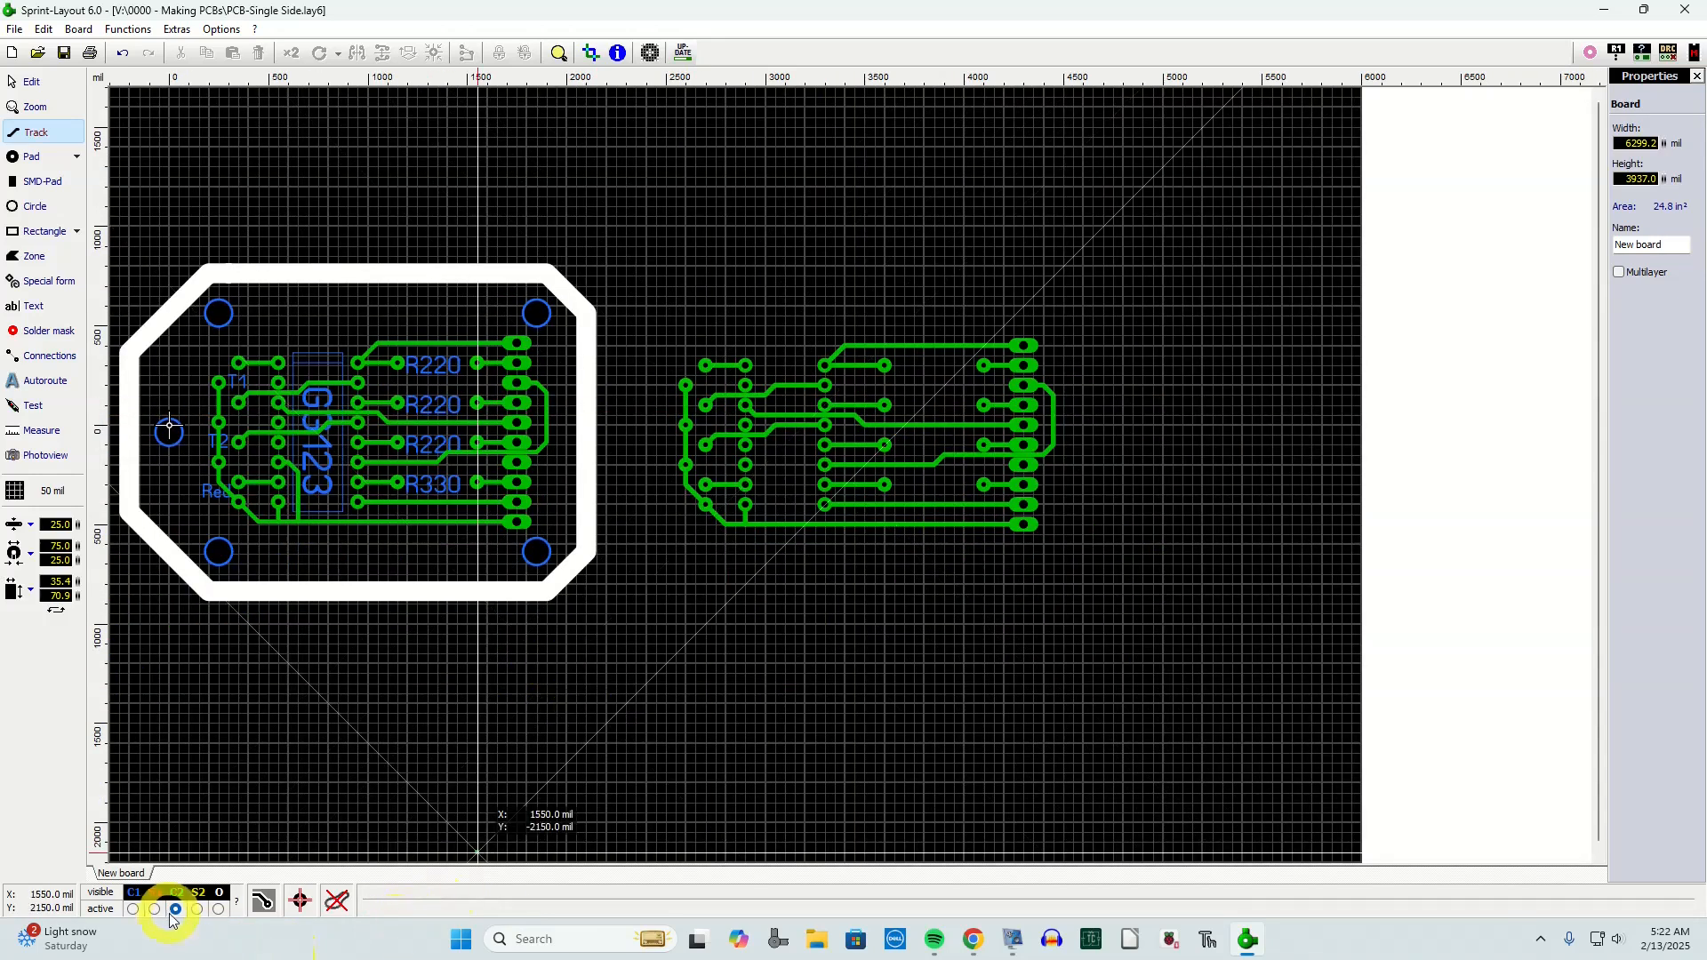
Make C1 the active layer.
{"action": "left_click", "coordinate": [133, 909]}
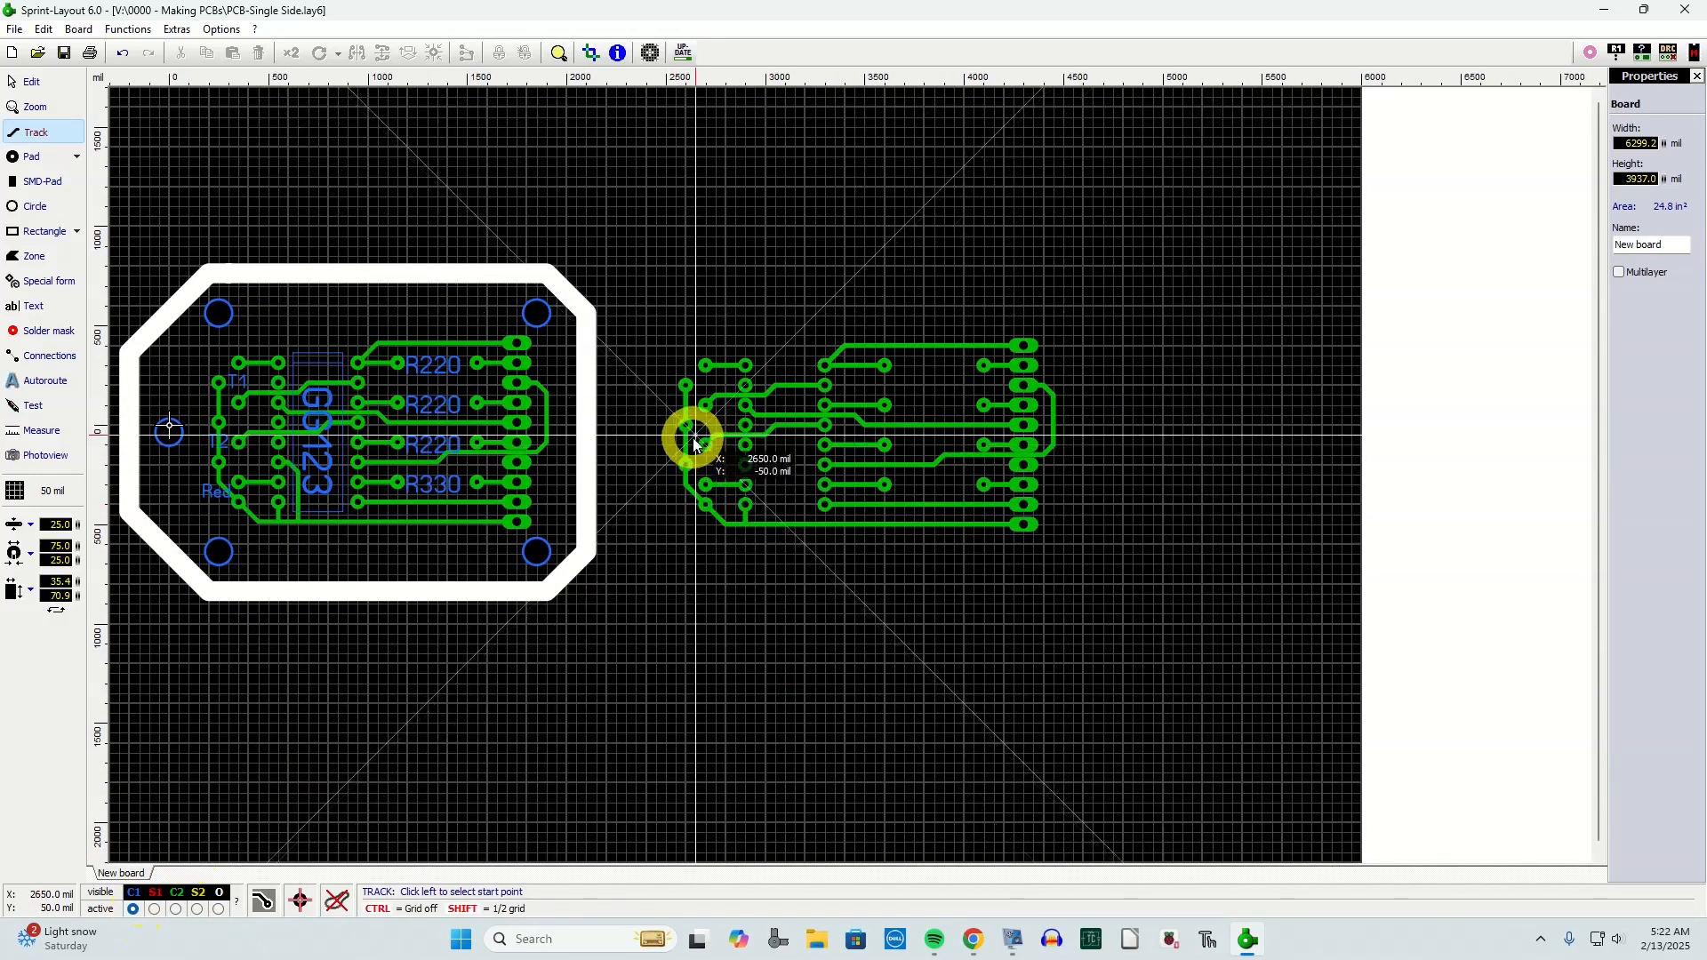
{"action": "scroll", "coordinate": [847, 467], "scroll_direction": "up", "scroll_amount": 2}
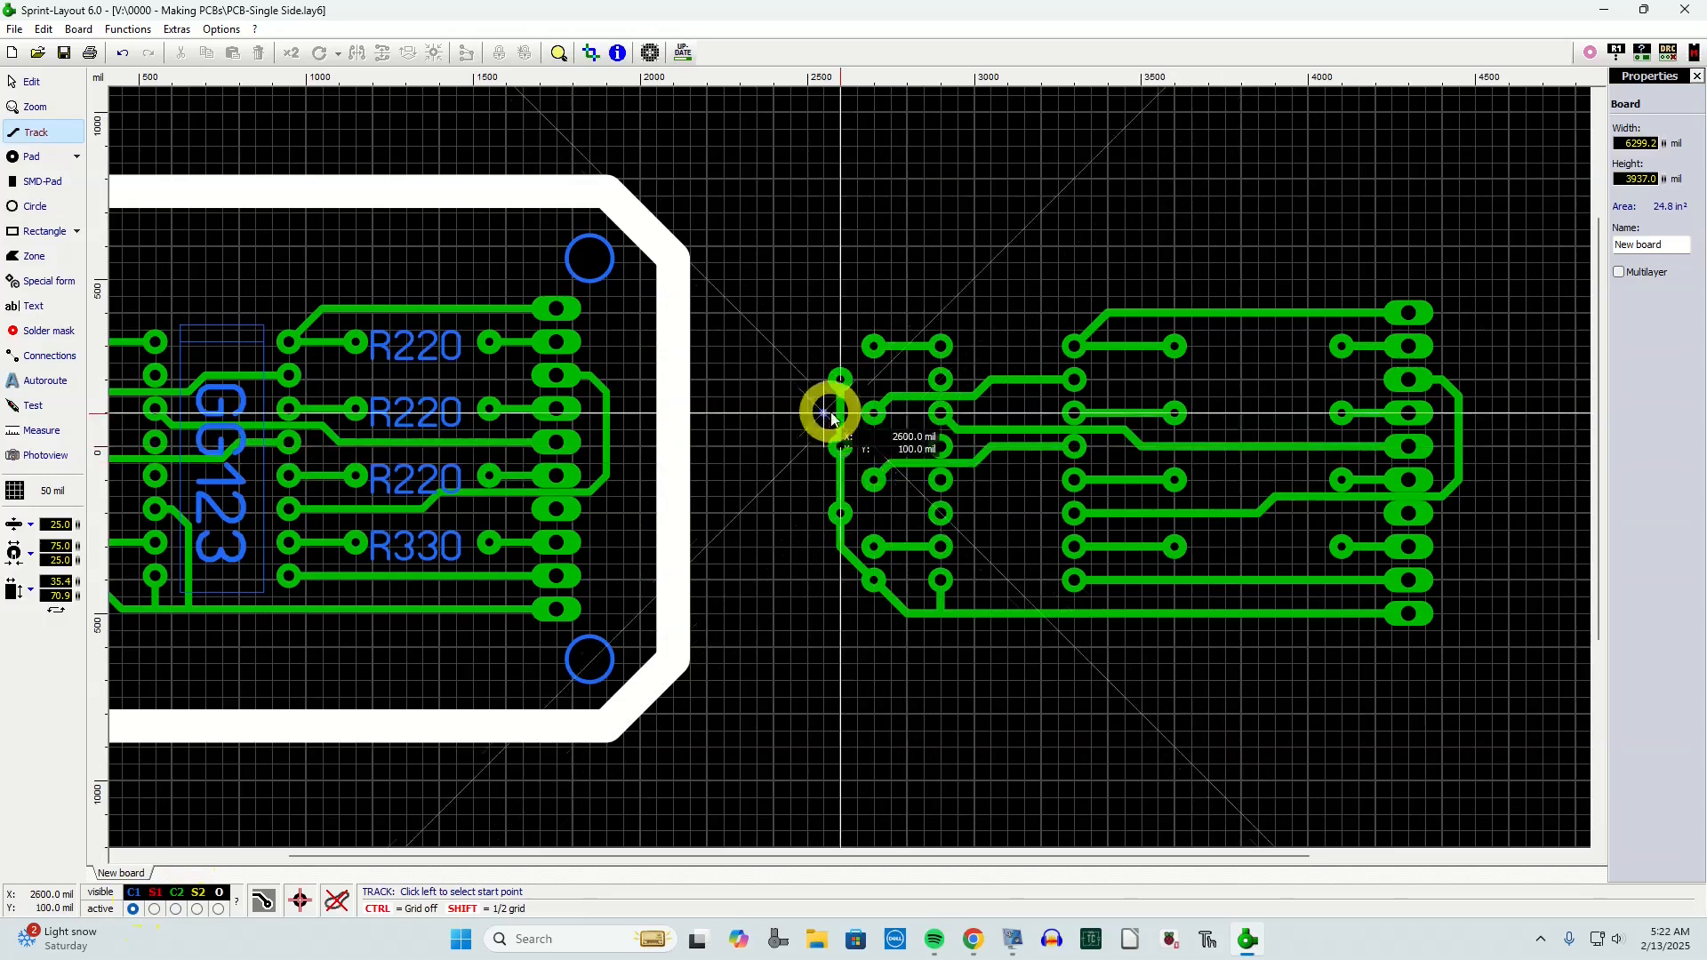
{"action": "left_click_drag", "start_coordinate": [871, 856], "coordinate": [769, 856]}
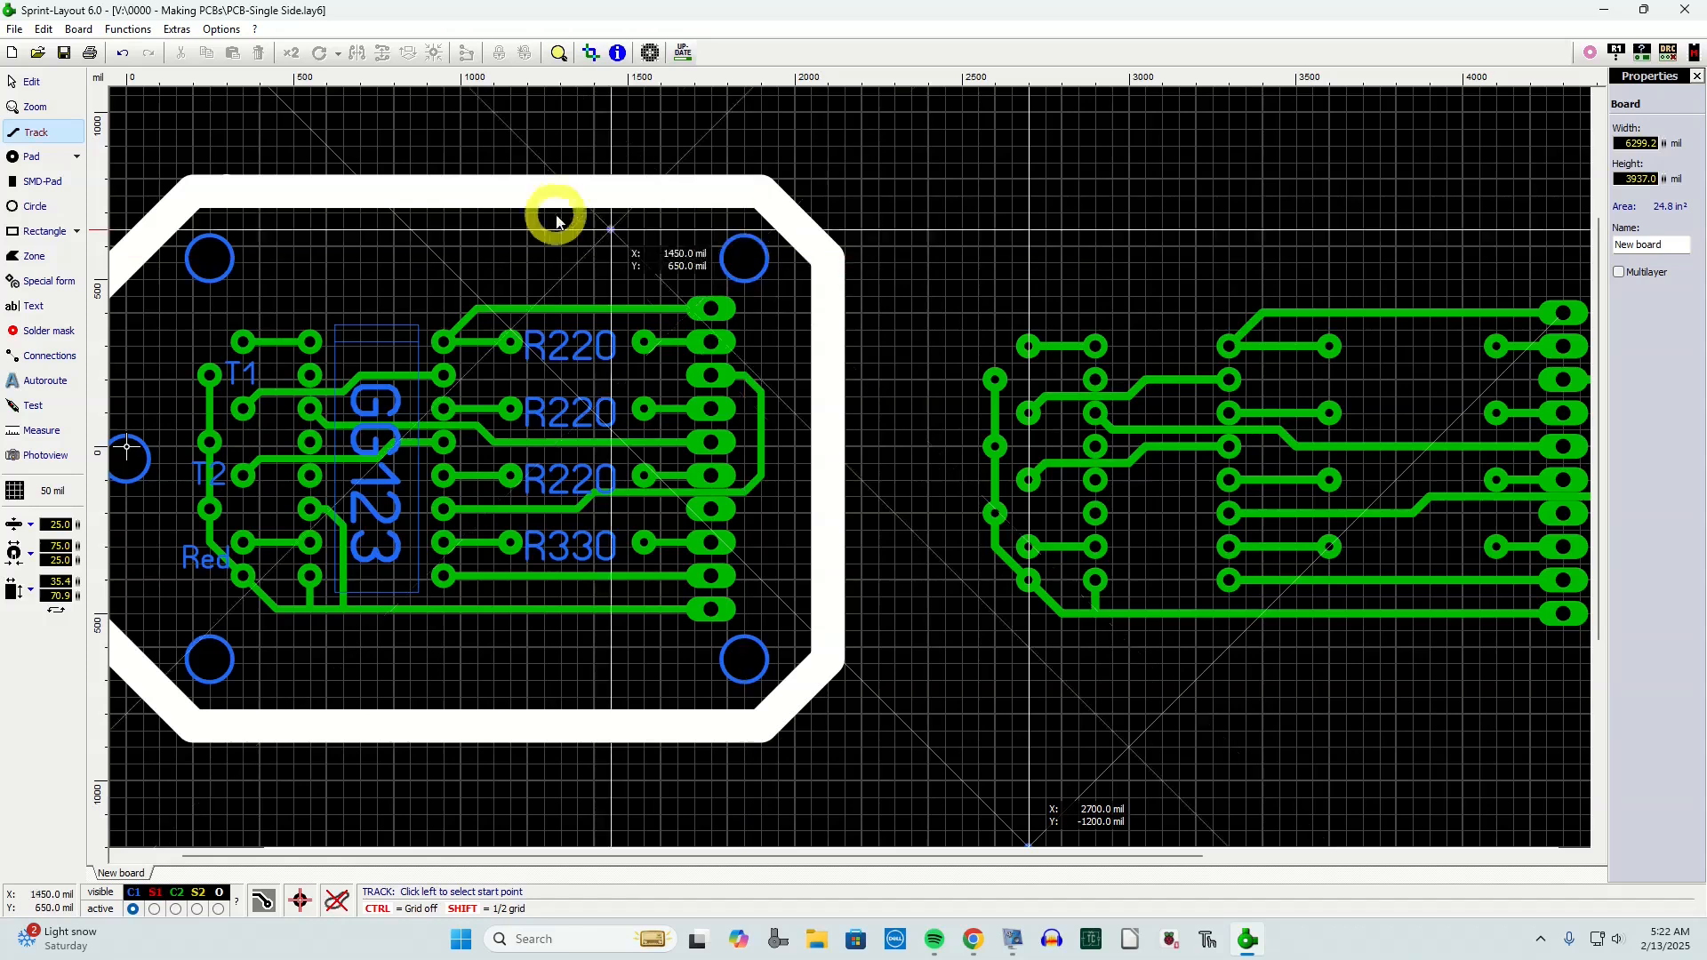
Place five 200 mil pads with 125 mil holes: corners at X 2550 and 4450, Y 550 and -650, plus one at X 2350, Y 0.
{"action": "left_click", "coordinate": [34, 160]}
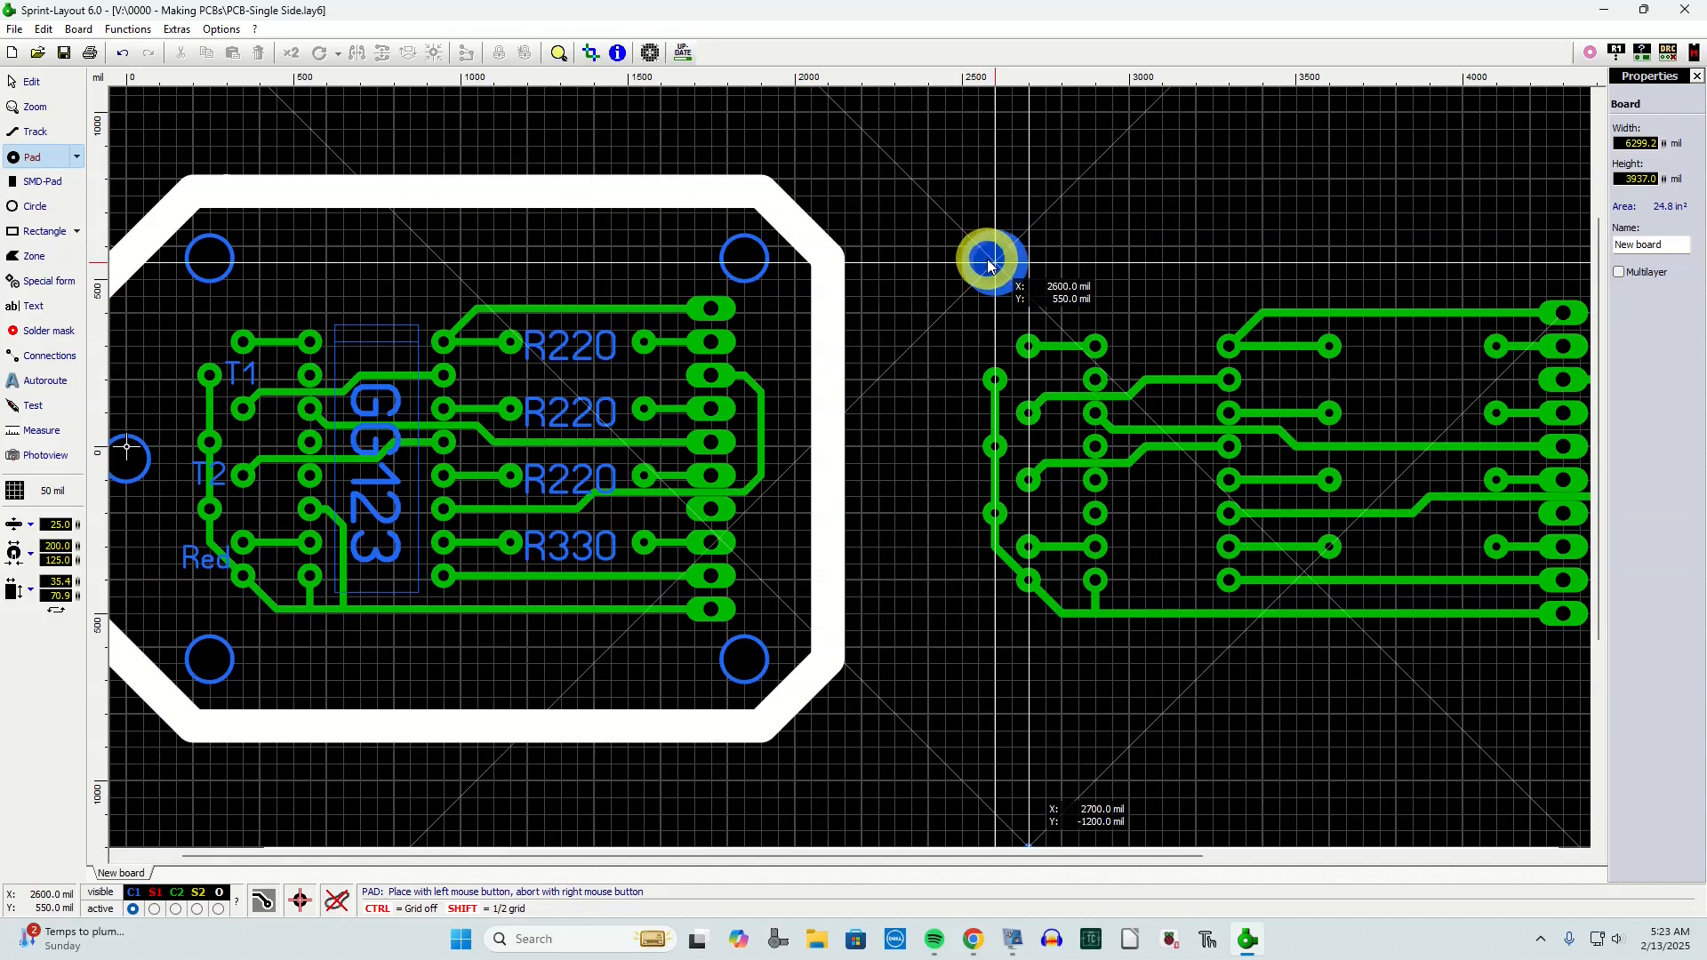
{"action": "left_click", "coordinate": [989, 263]}
{"action": "scroll", "coordinate": [949, 267], "scroll_direction": "down", "scroll_amount": 2}
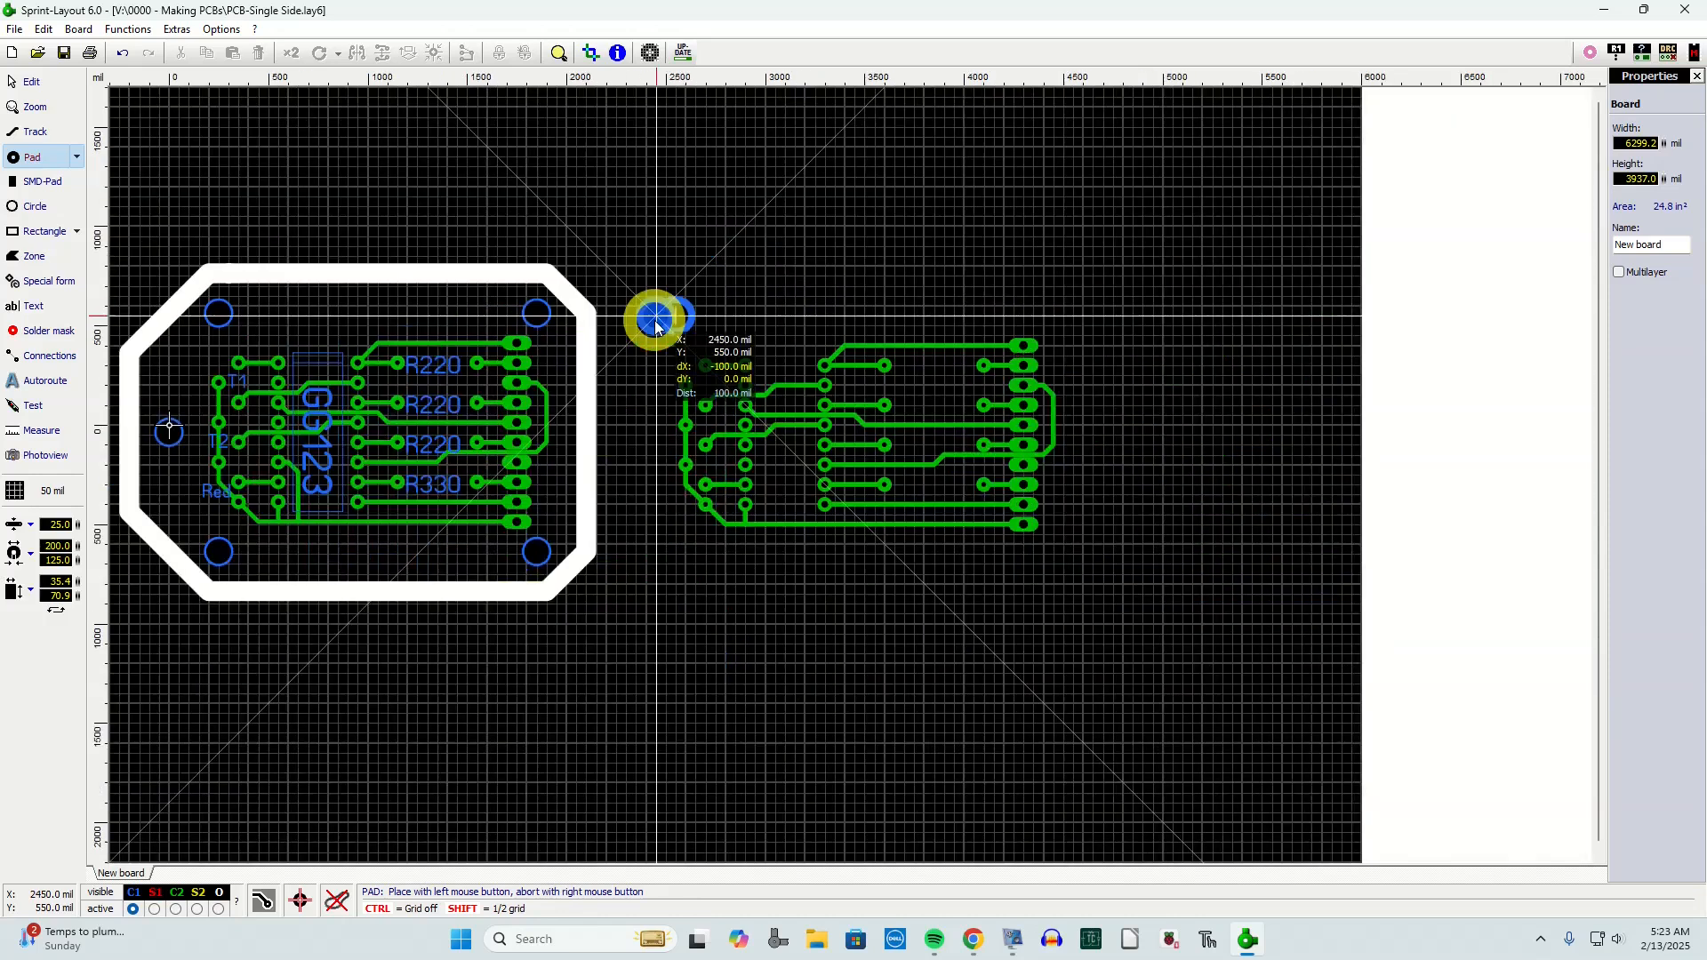
{"action": "scroll", "coordinate": [1075, 305], "scroll_direction": "up", "scroll_amount": 1}
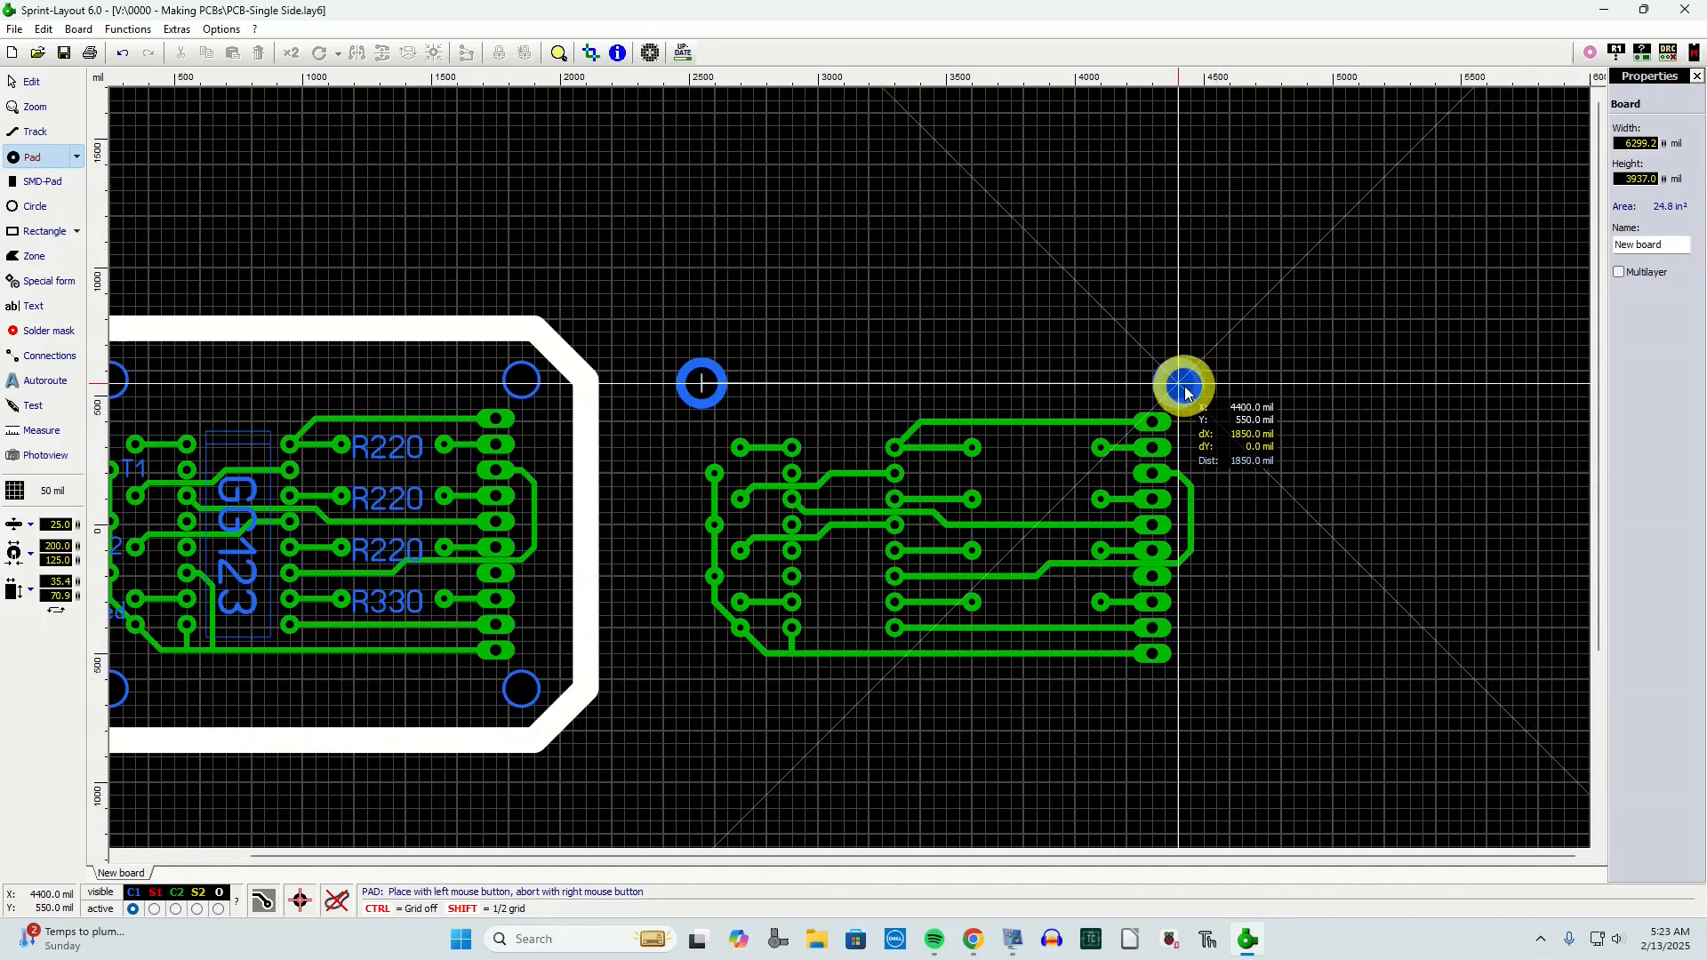
{"action": "left_click", "coordinate": [1191, 385]}
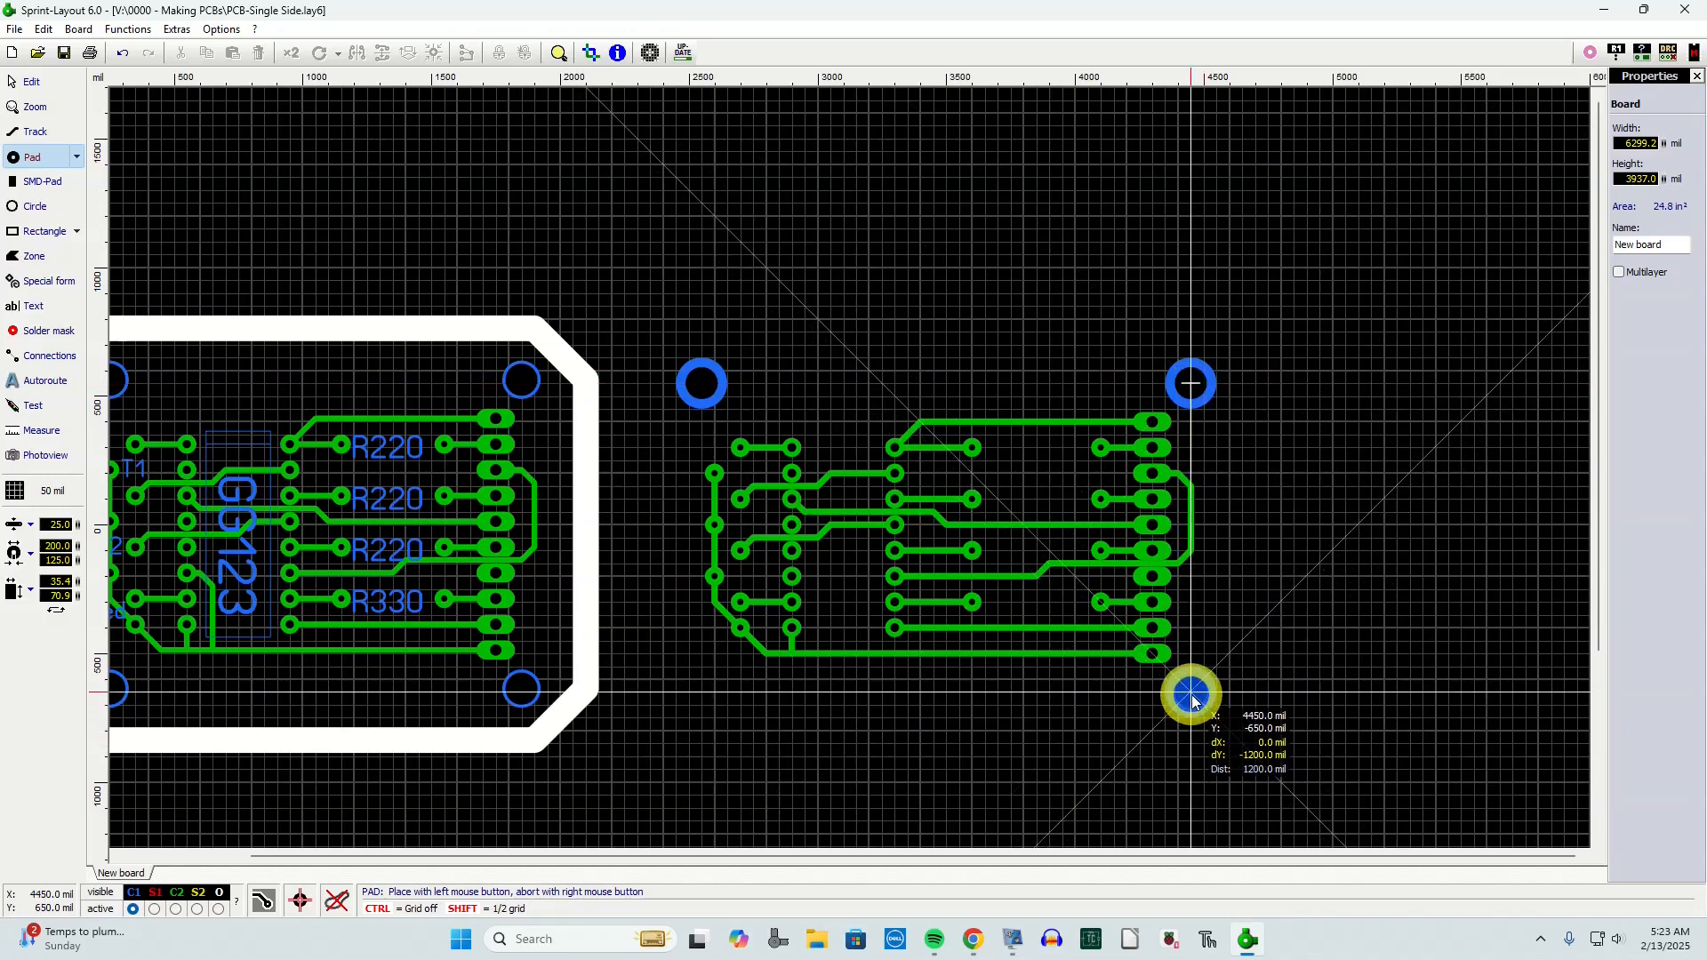
{"action": "left_click", "coordinate": [1192, 695]}
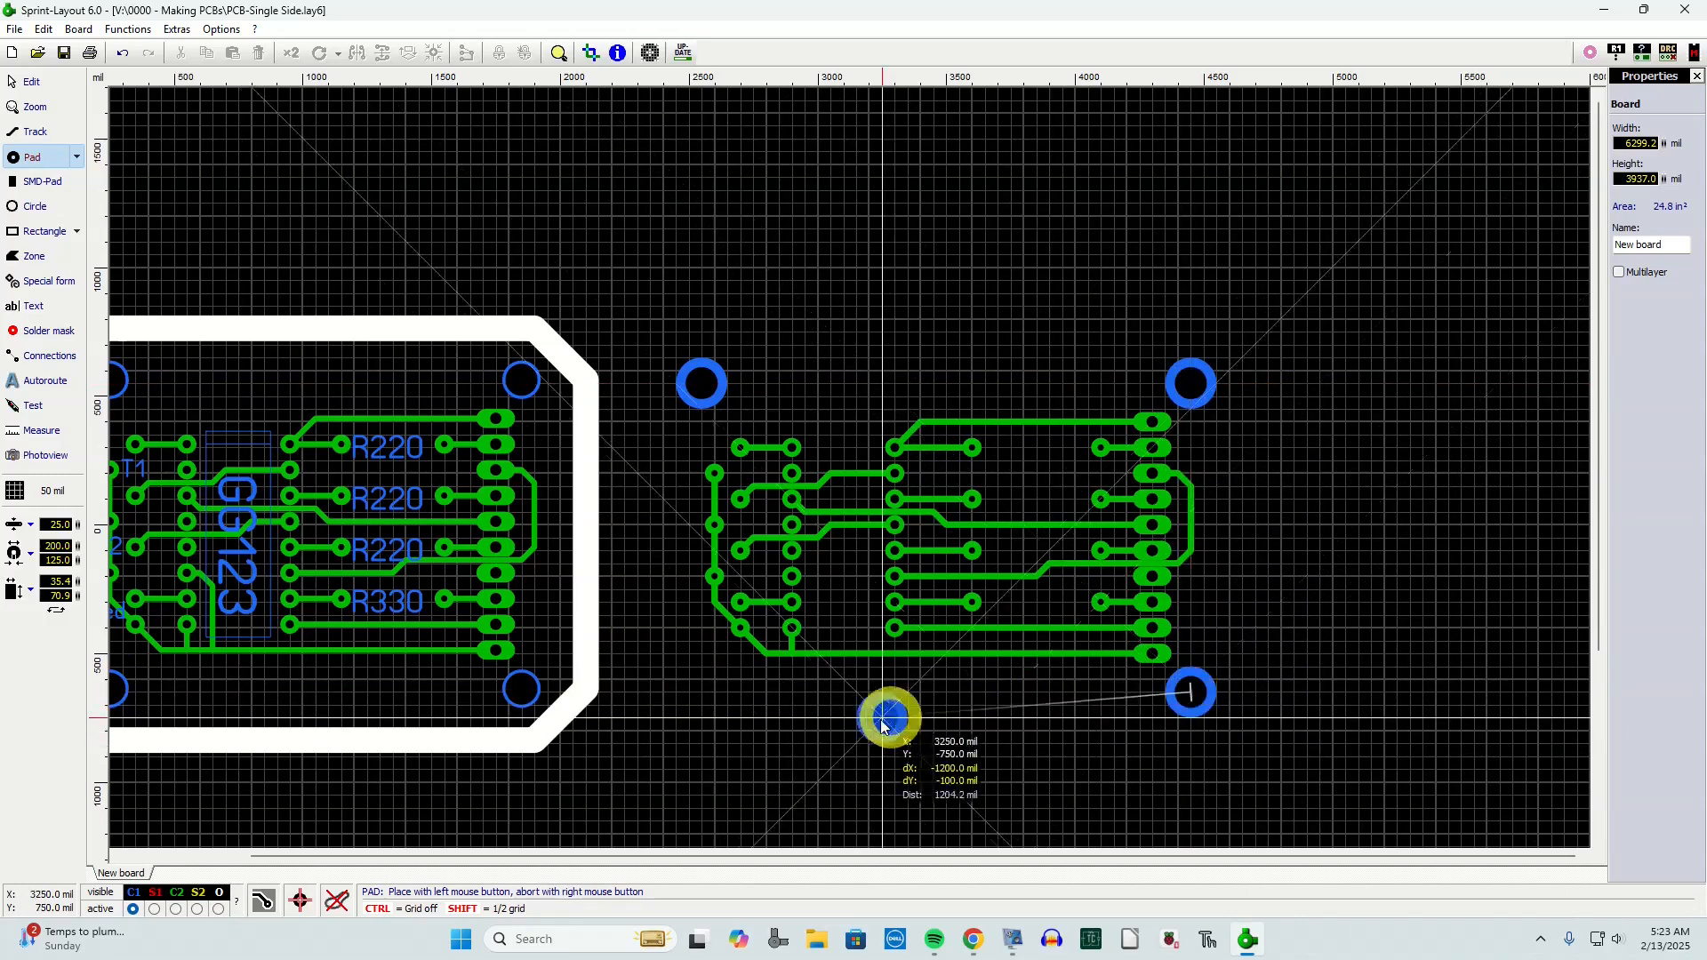
{"action": "left_click", "coordinate": [703, 693]}
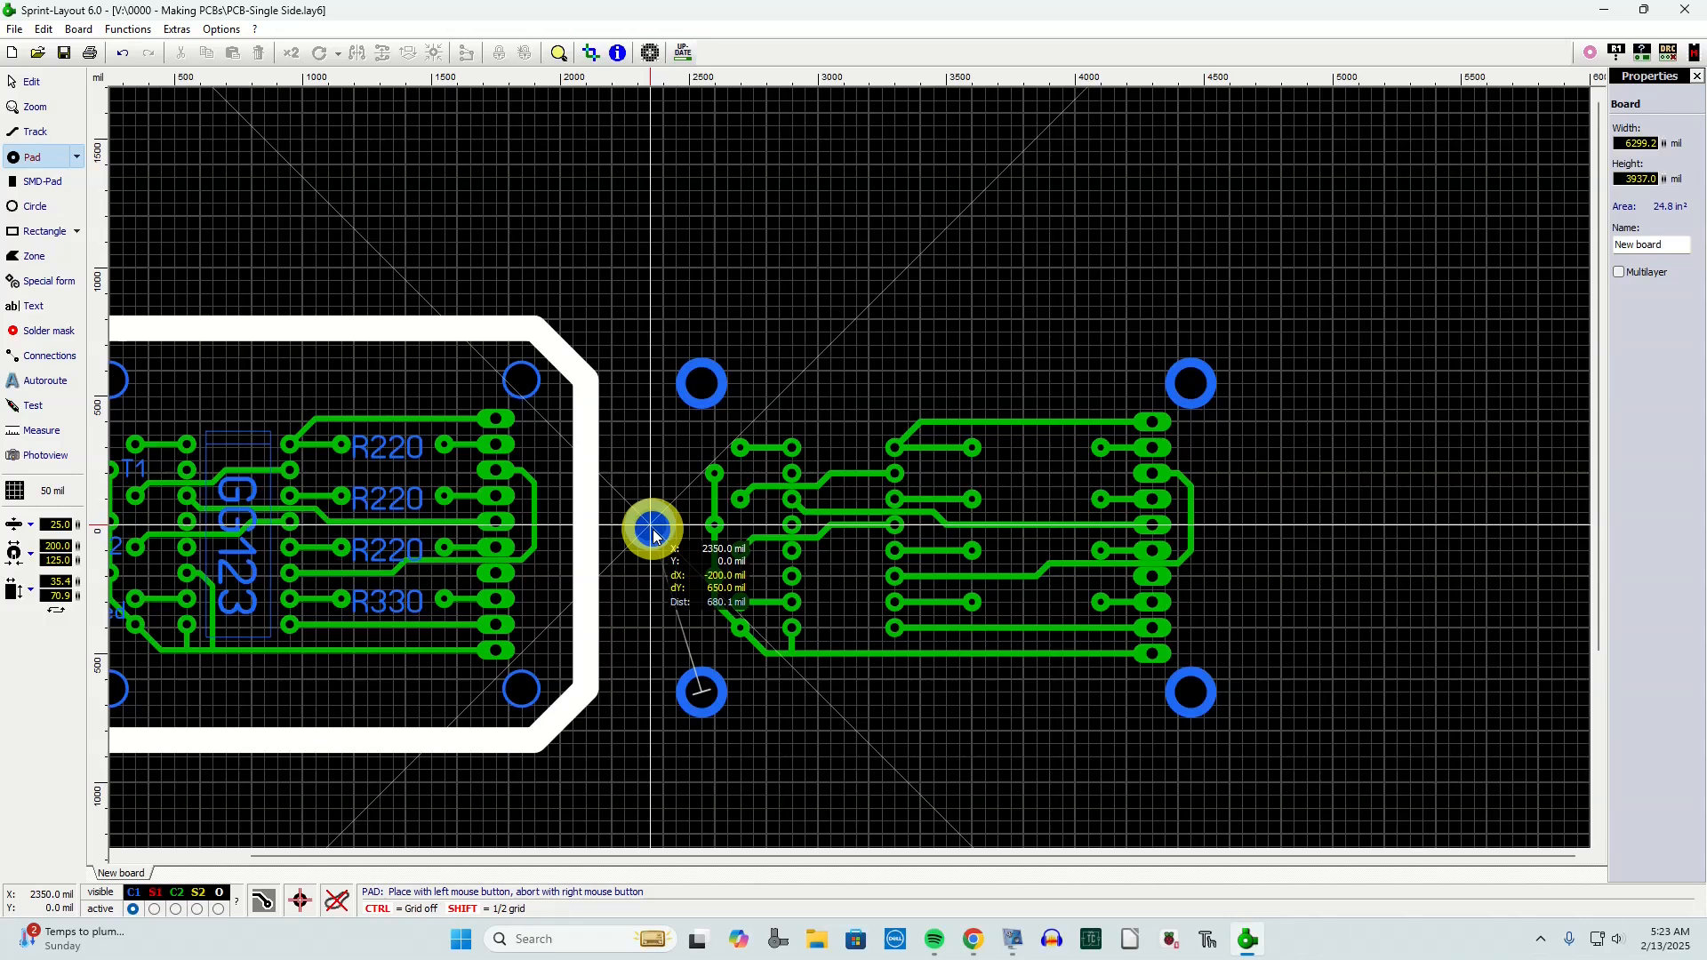
{"action": "left_click", "coordinate": [654, 531]}
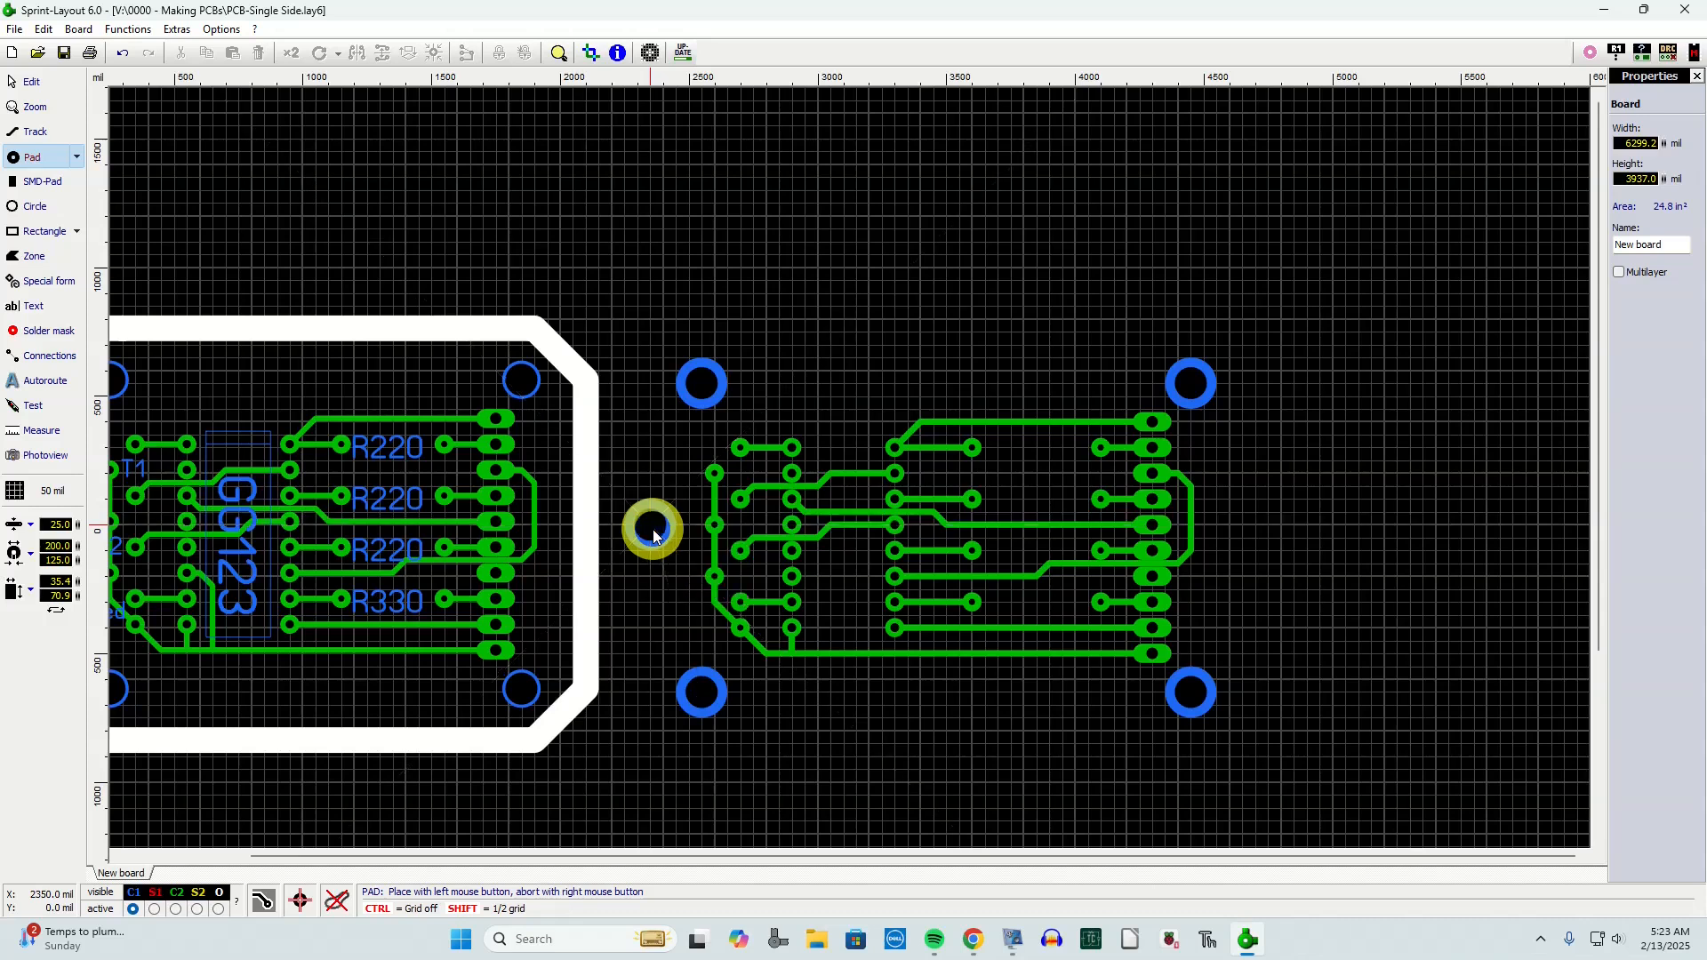
{"action": "right_click", "coordinate": [649, 528]}
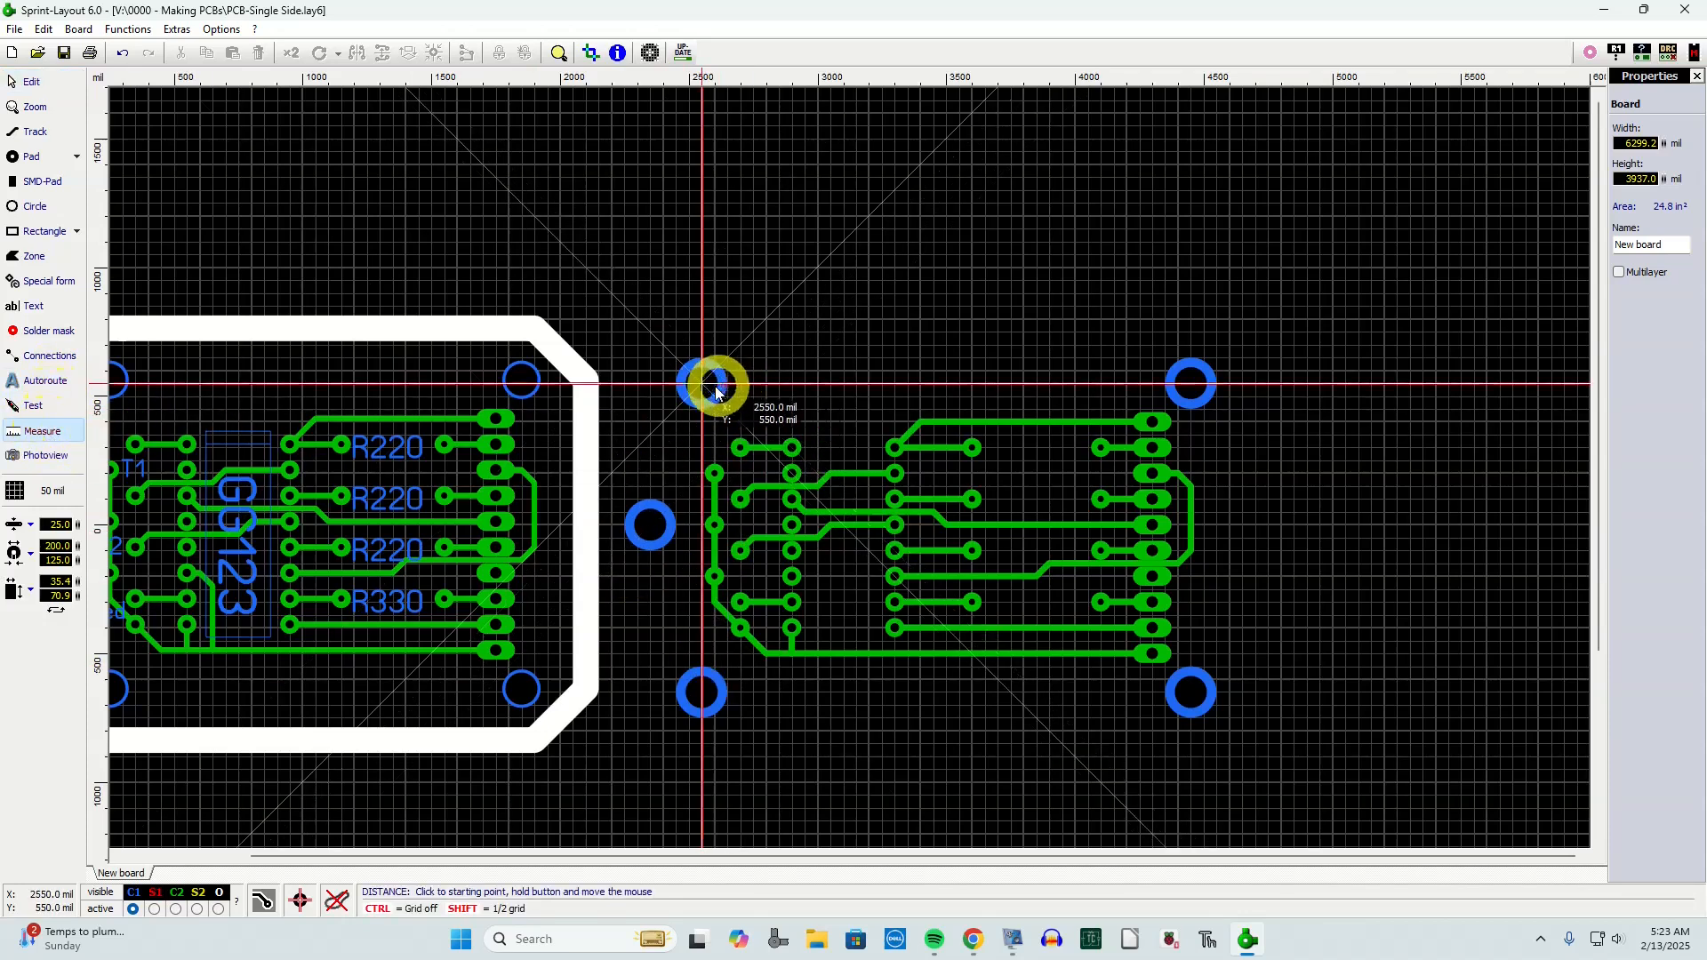
Measure the distances from the pad at X 2350, Y 0 to the upper and lower corner pads at X 2550.
{"action": "left_click_drag", "start_coordinate": [652, 530], "coordinate": [700, 397]}
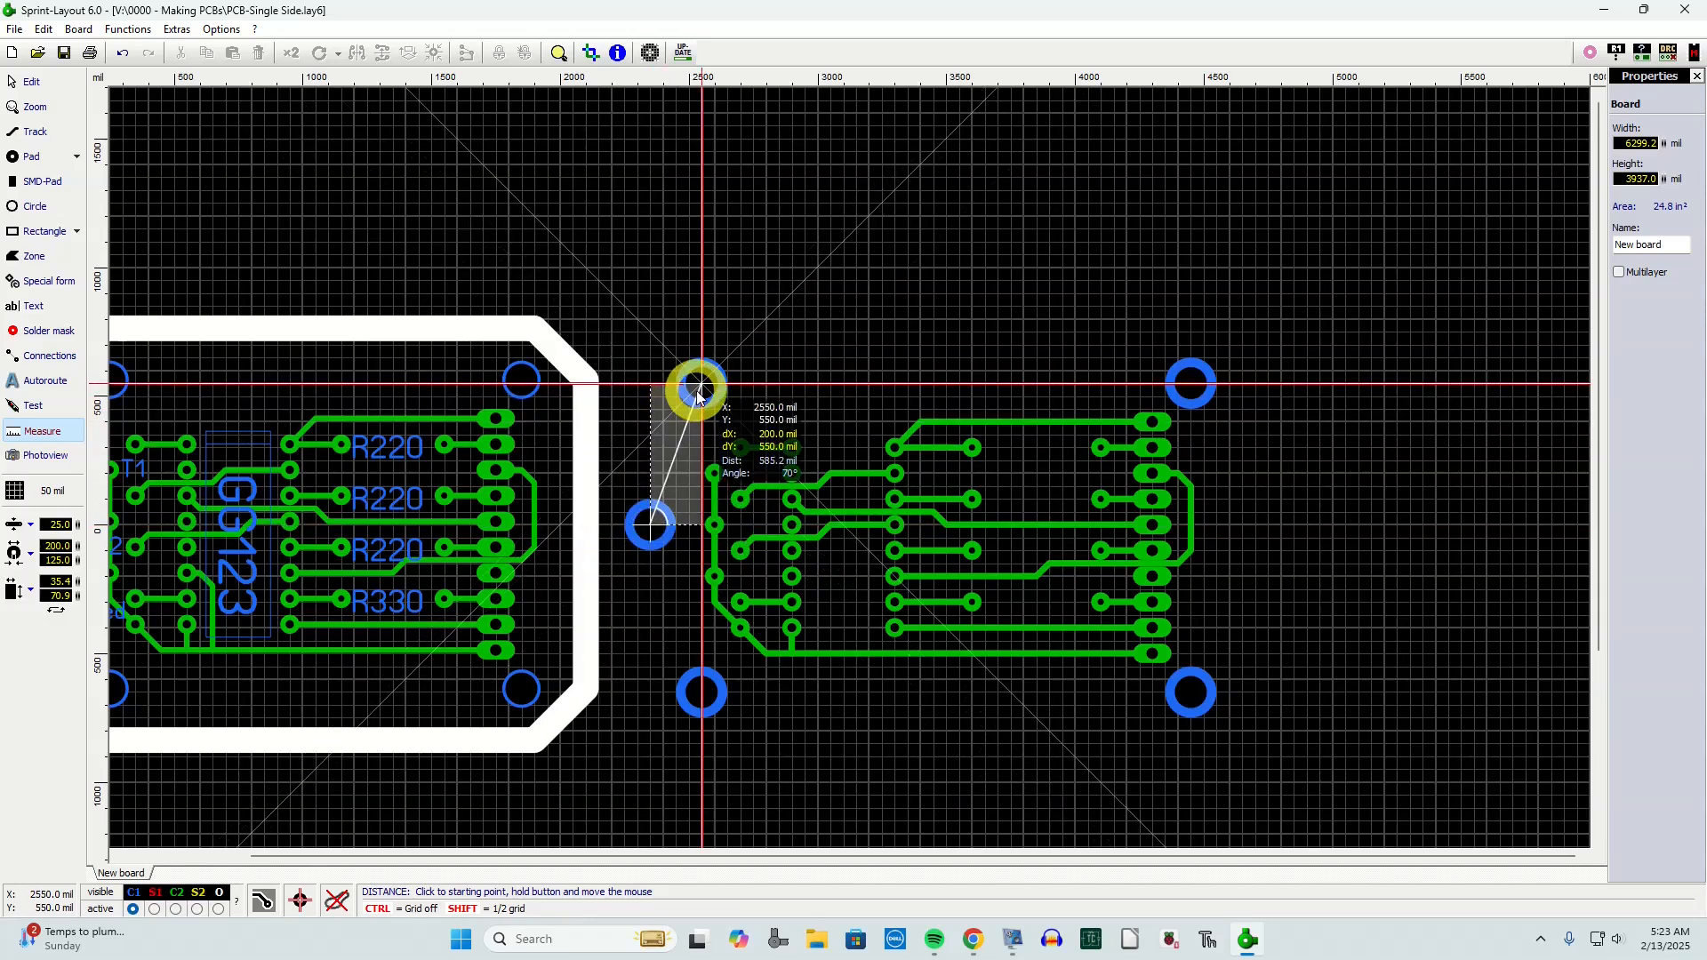
{"action": "left_click_drag", "start_coordinate": [700, 396], "coordinate": [704, 694]}
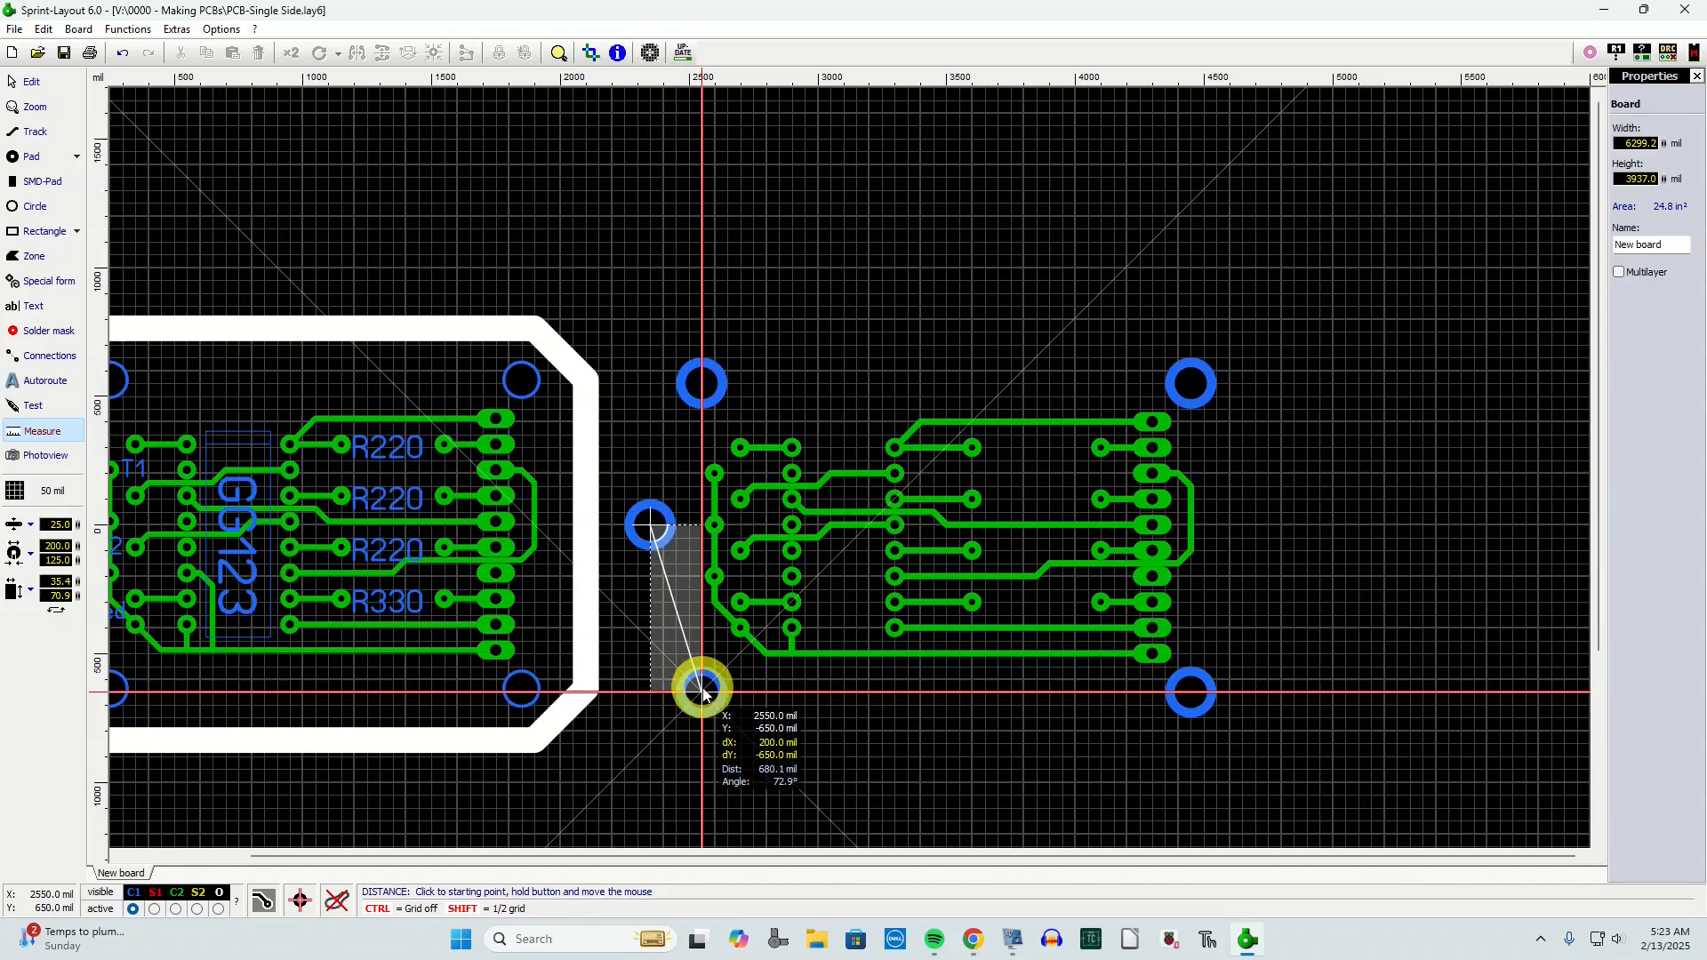
{"action": "left_click_drag", "start_coordinate": [704, 694], "coordinate": [700, 689]}
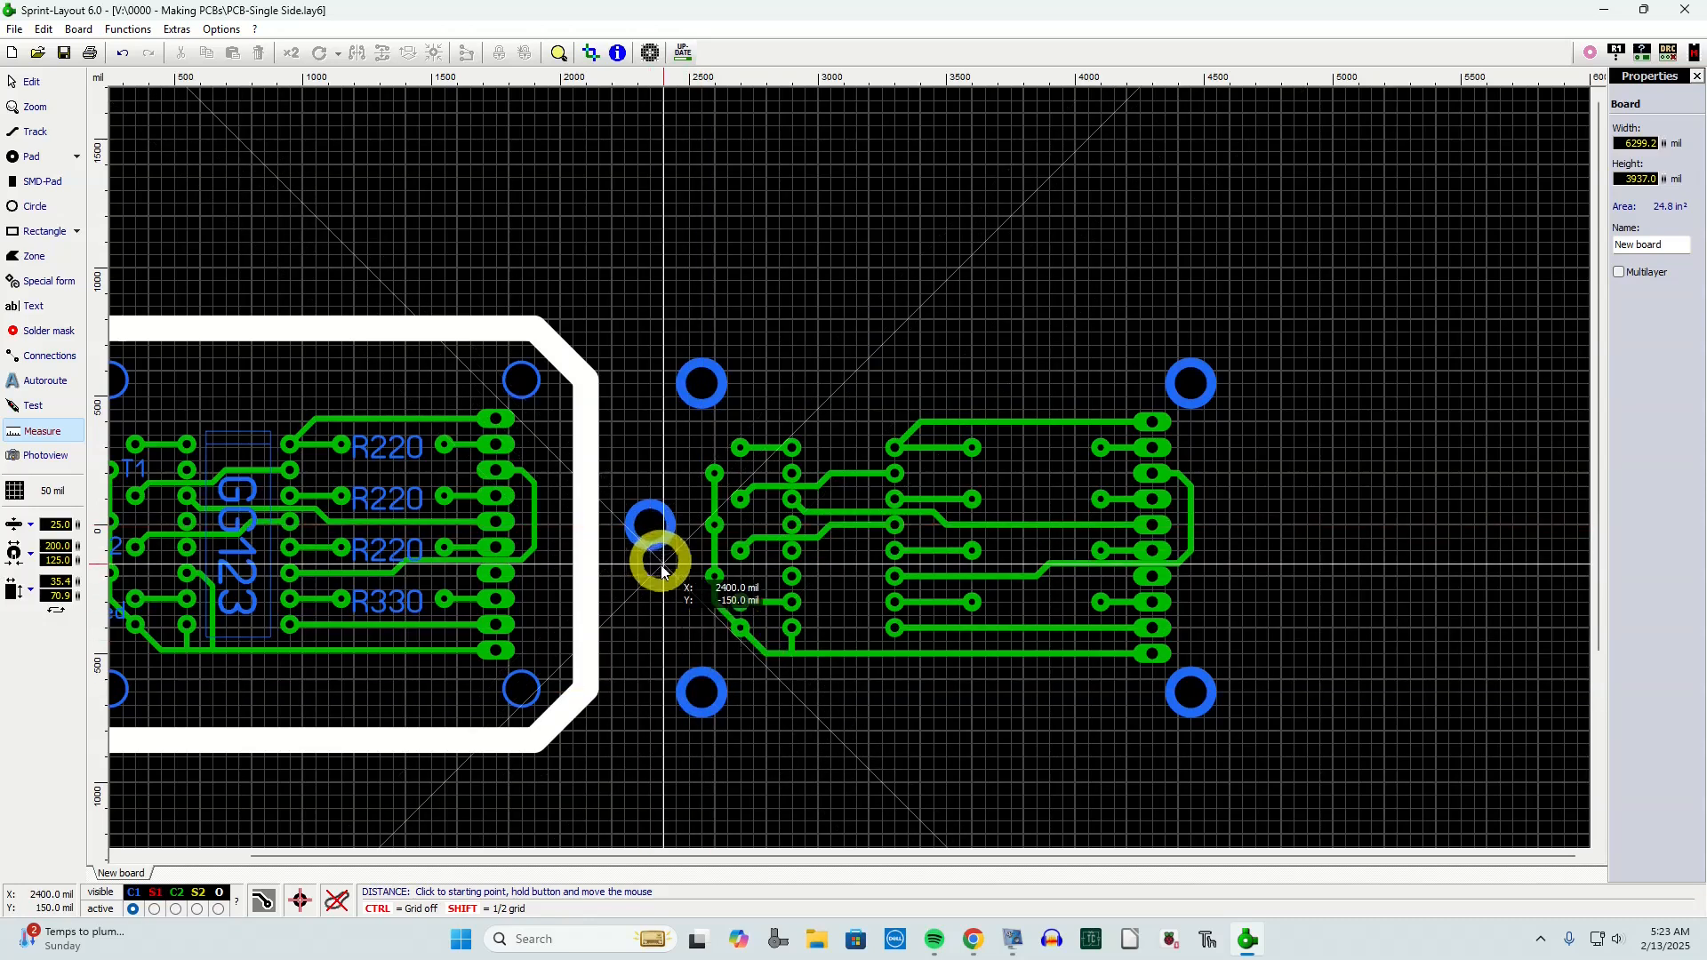
Move the pad at X 2350, Y 0 to Y -50 and measure its distance to the lower corner pad at X 2550.
{"action": "key", "text": "Escape"}
{"action": "left_click_drag", "start_coordinate": [649, 532], "coordinate": [661, 558]}
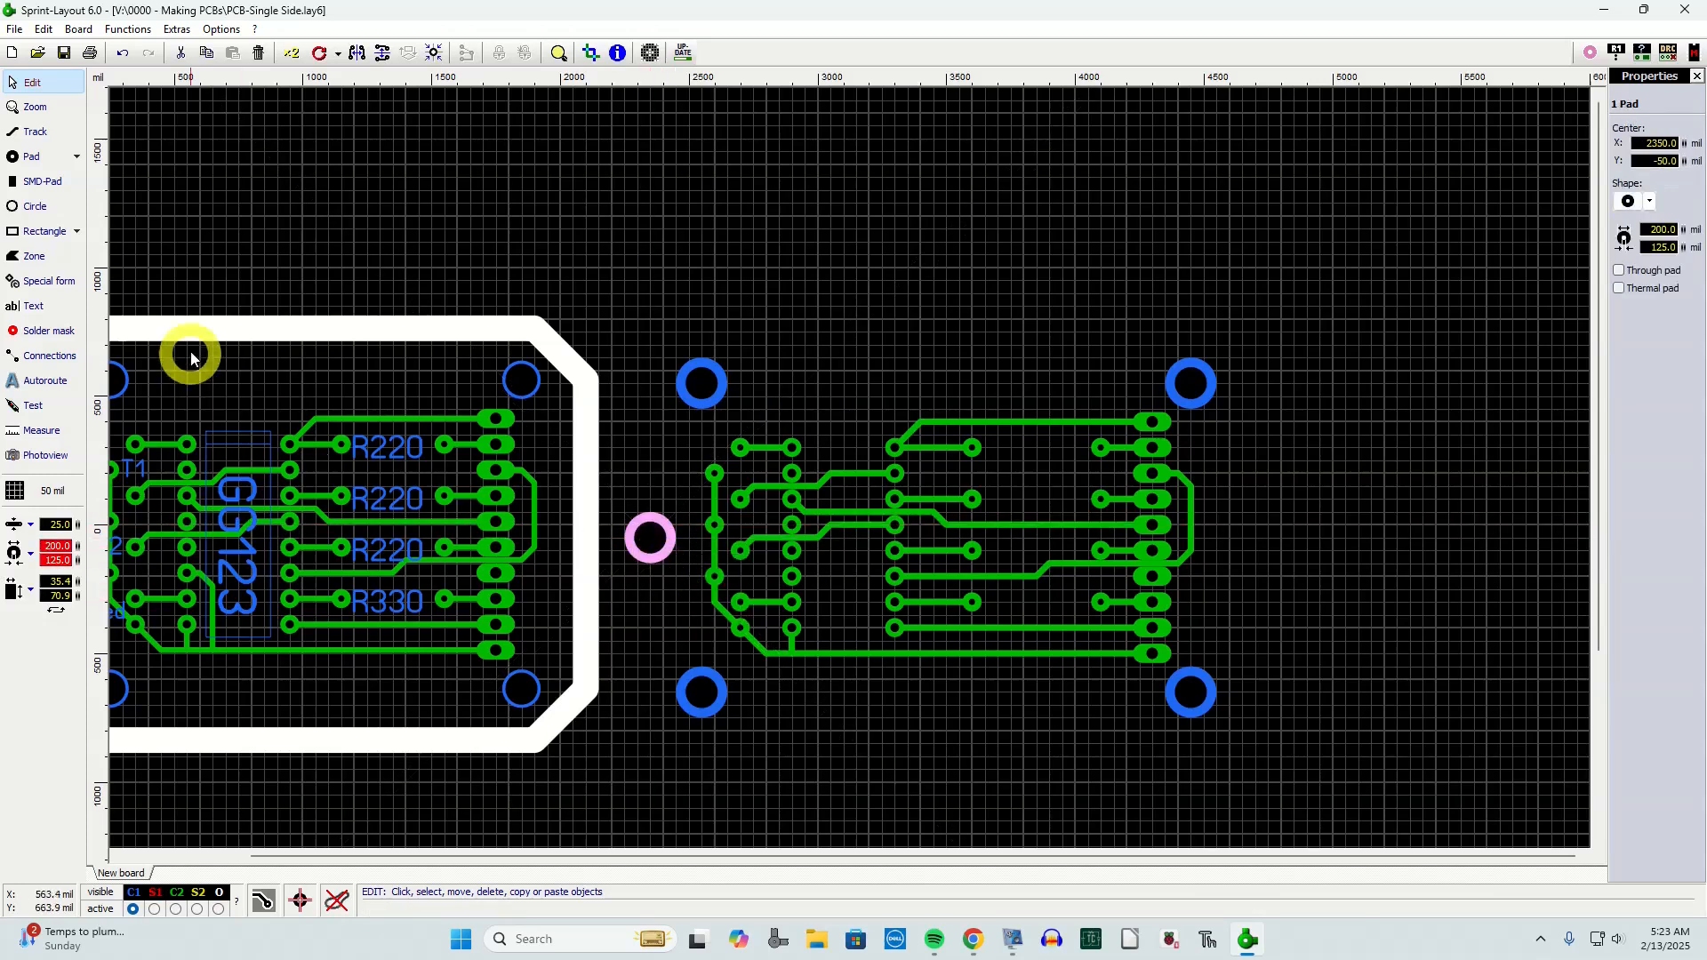
{"action": "left_click", "coordinate": [42, 432]}
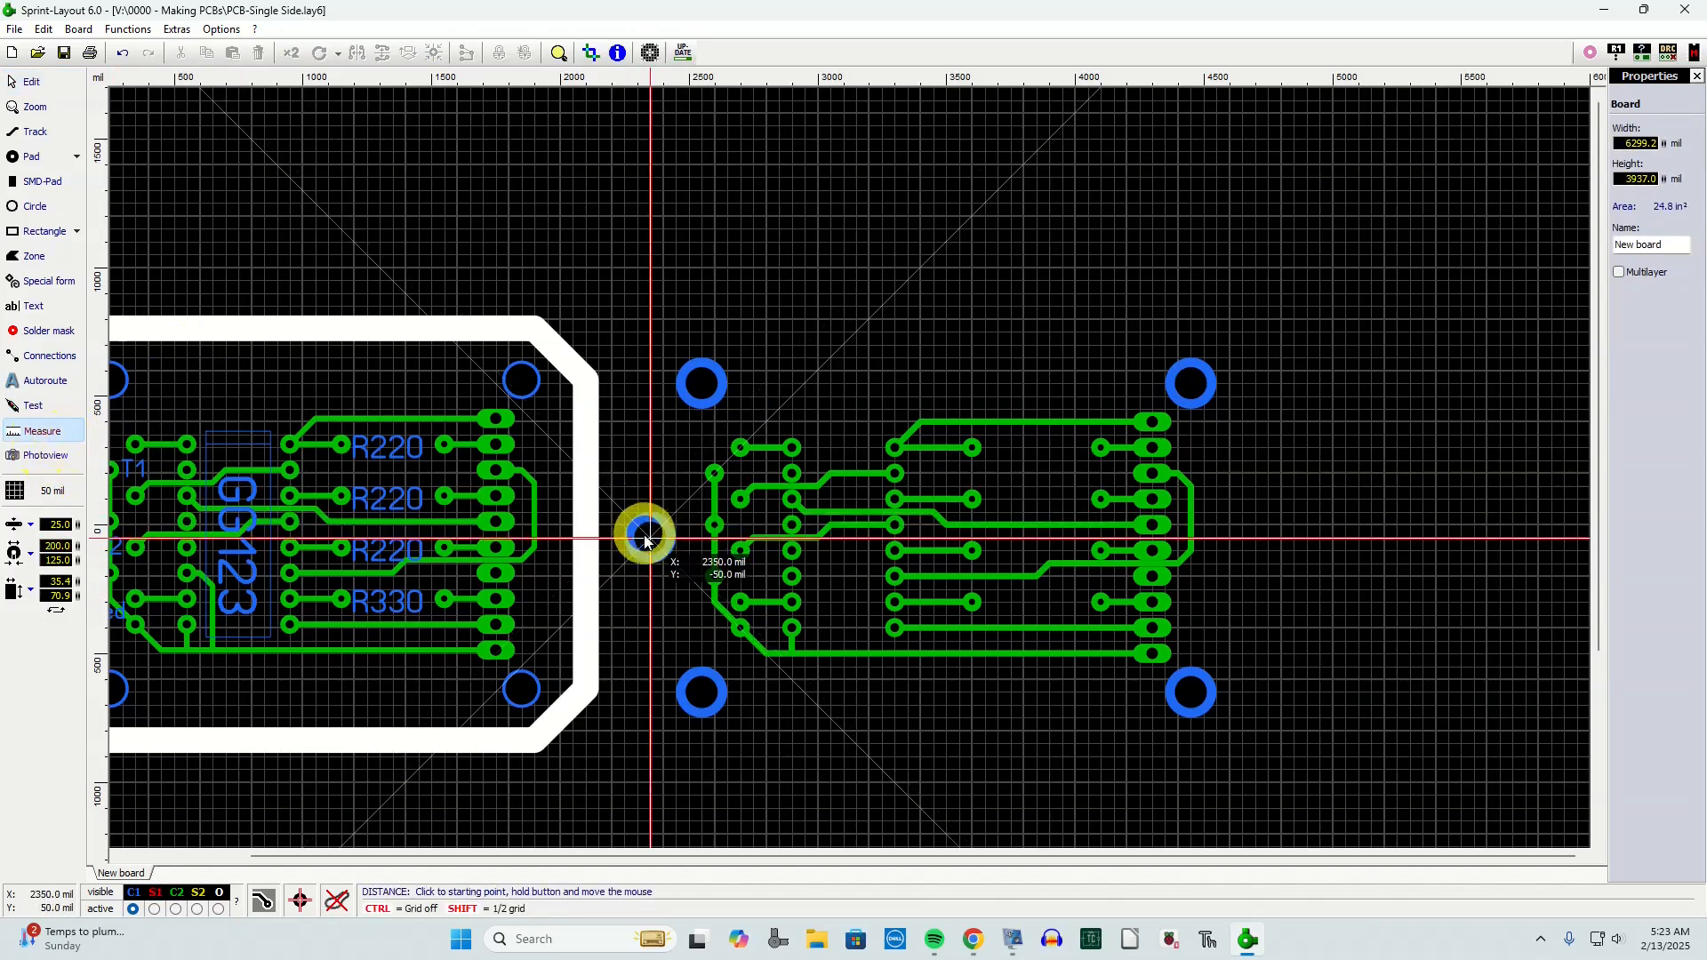
{"action": "left_click_drag", "start_coordinate": [650, 538], "coordinate": [703, 687]}
{"action": "key", "text": "Escape"}
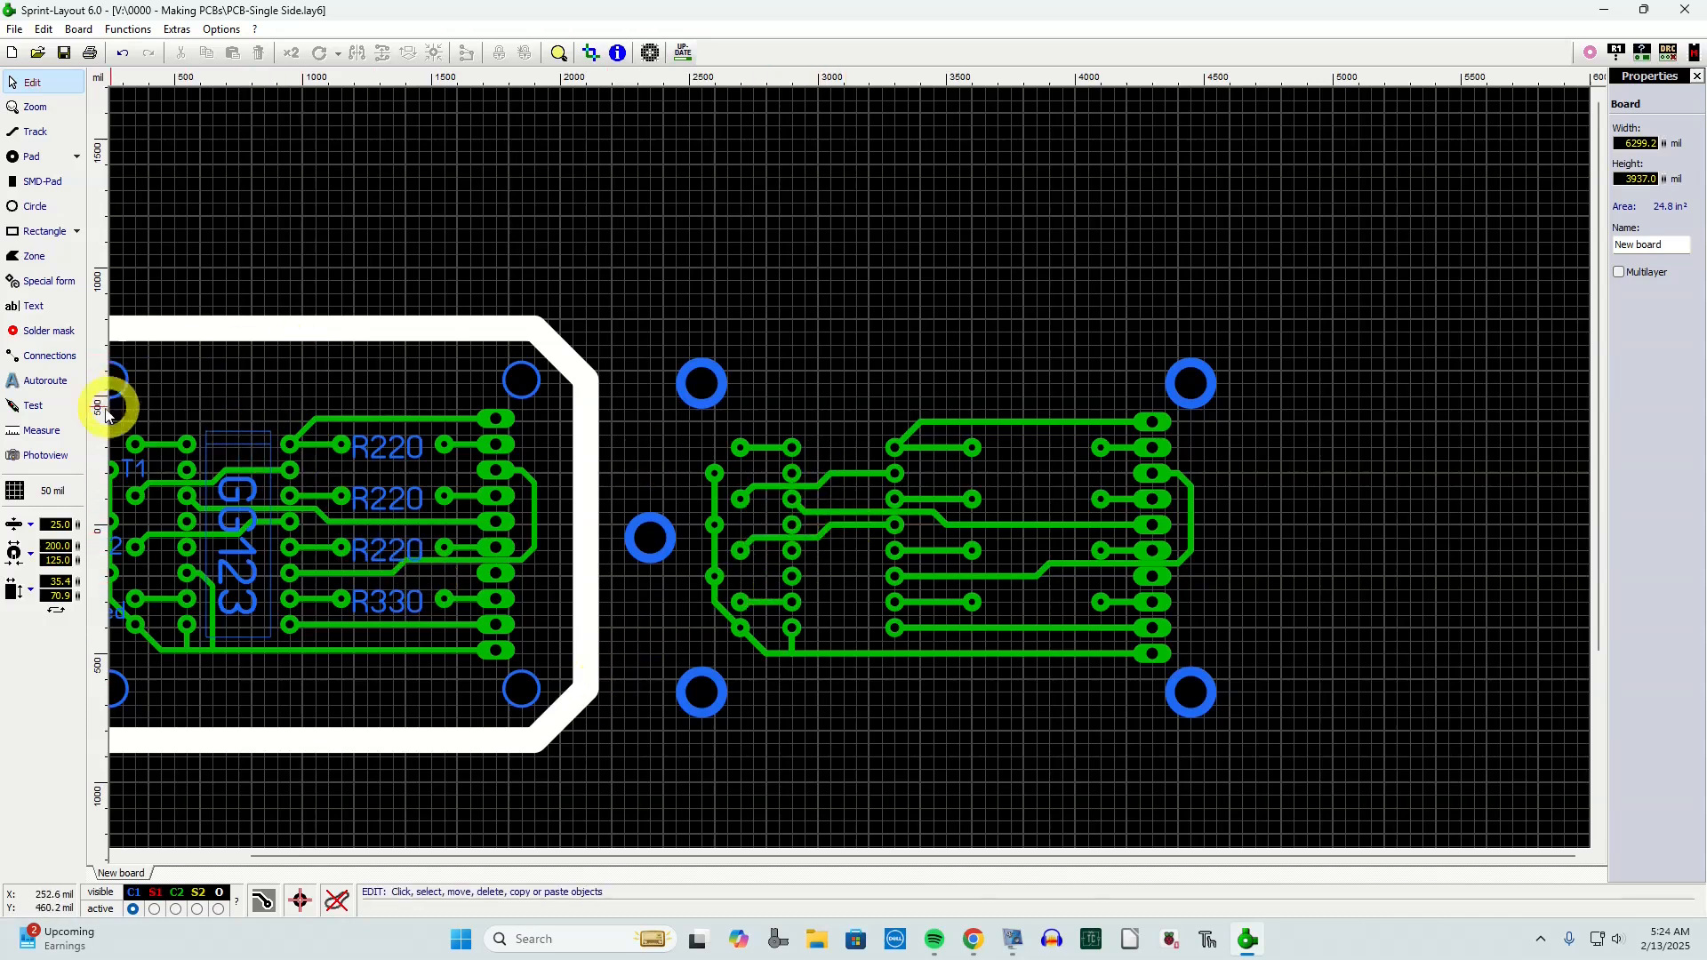
Label the four resistor positions with 2 mm text between their pads, from top to bottom: R220, R220, R220 and R320.
{"action": "left_click", "coordinate": [35, 307]}
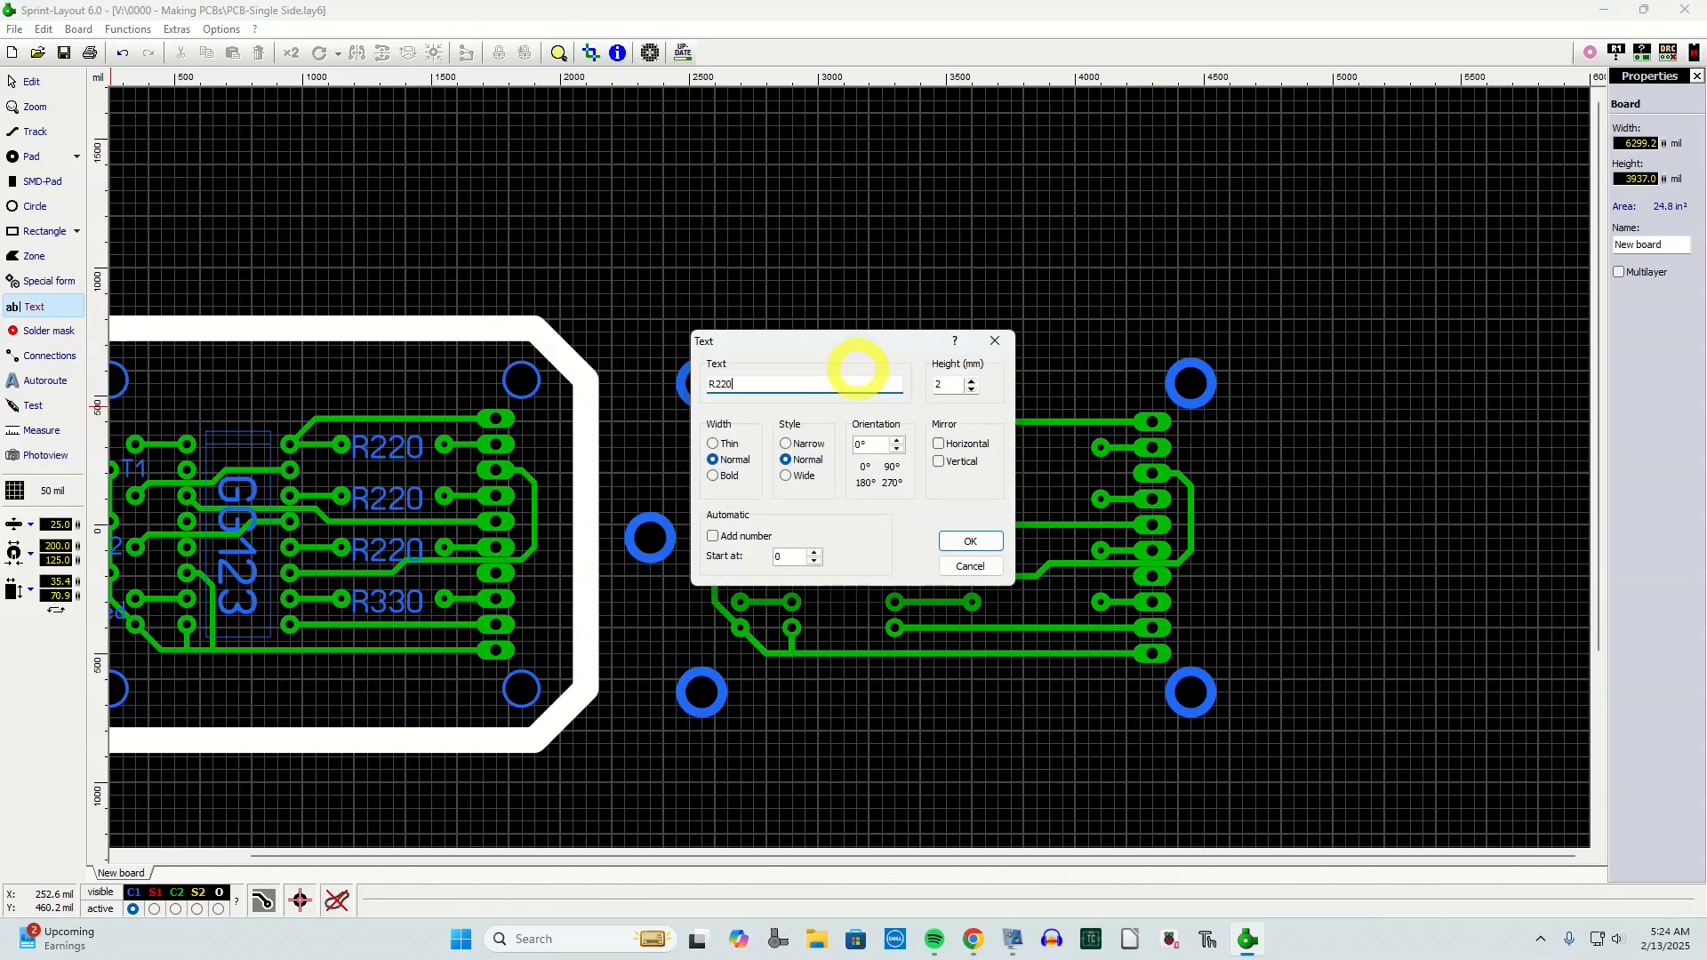
{"action": "left_click", "coordinate": [971, 542]}
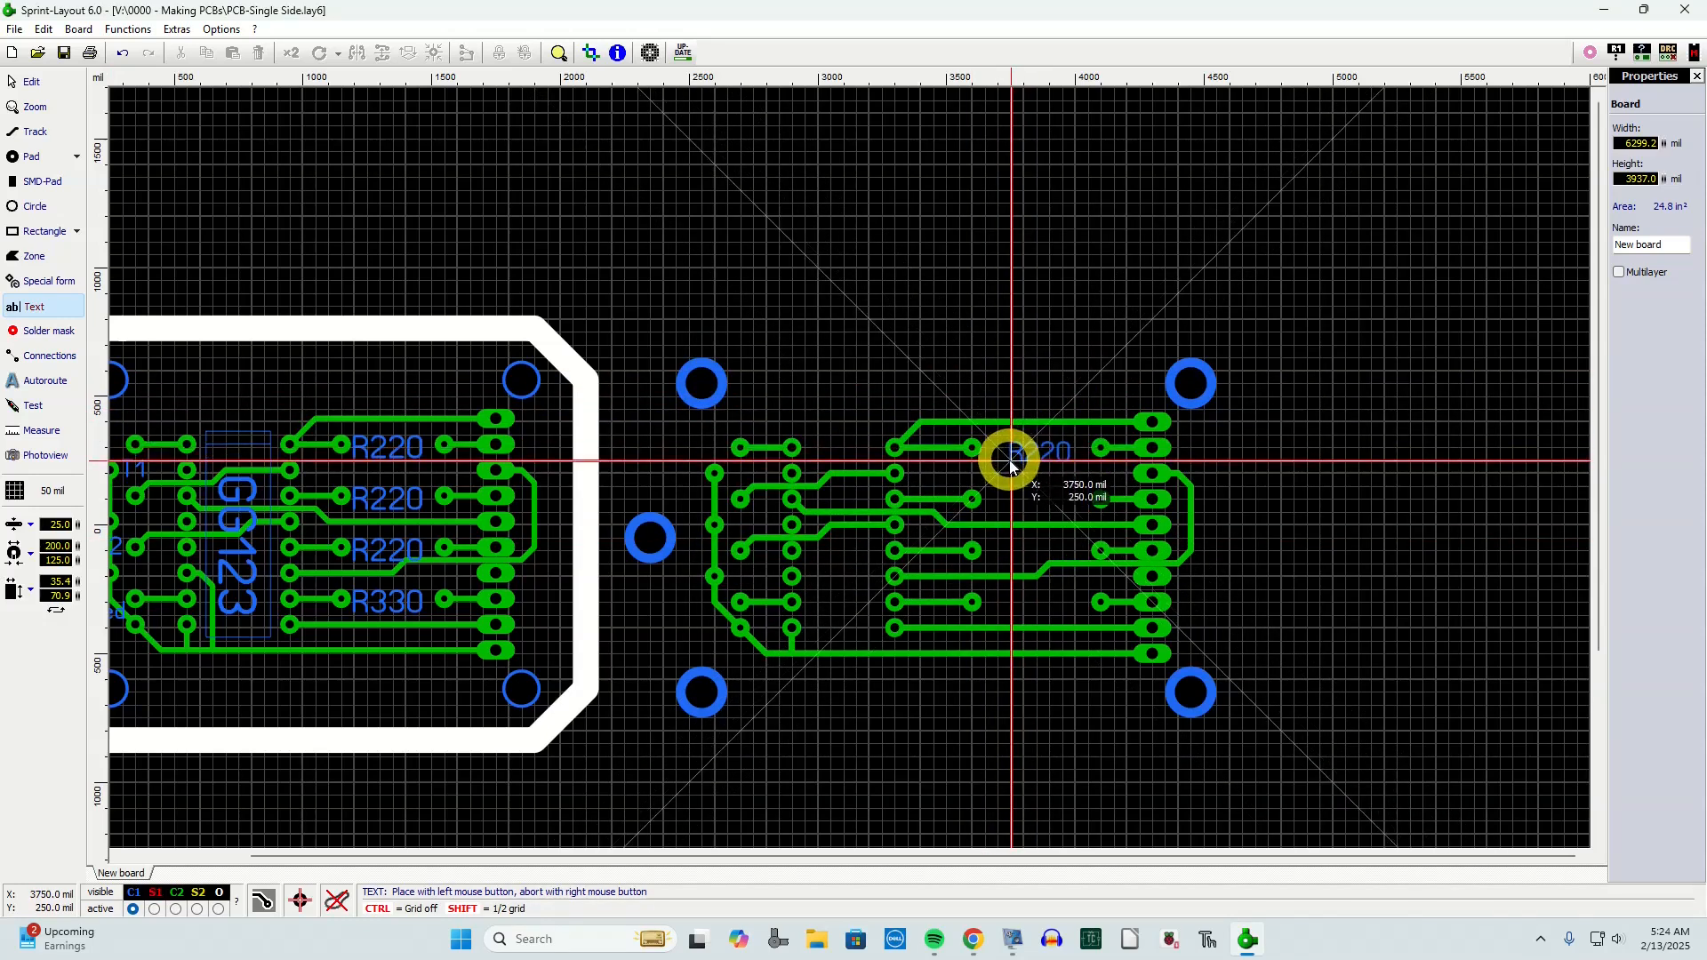
{"action": "left_click", "coordinate": [1011, 464]}
{"action": "left_click", "coordinate": [1009, 464]}
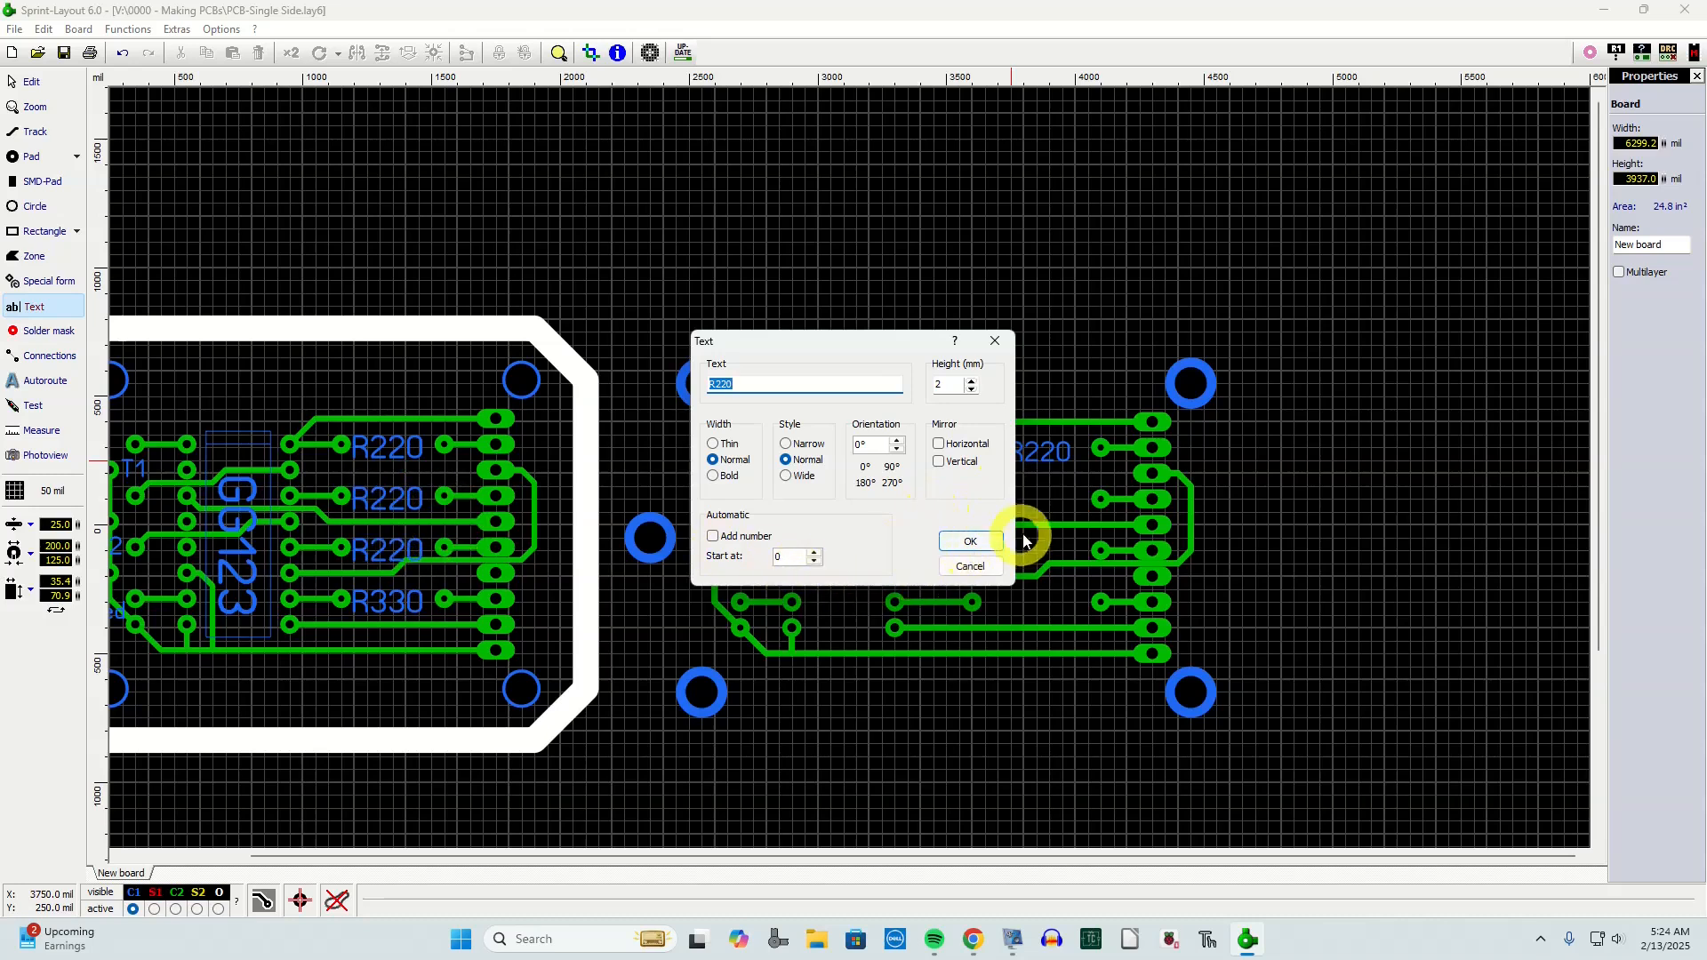
{"action": "left_click", "coordinate": [995, 545]}
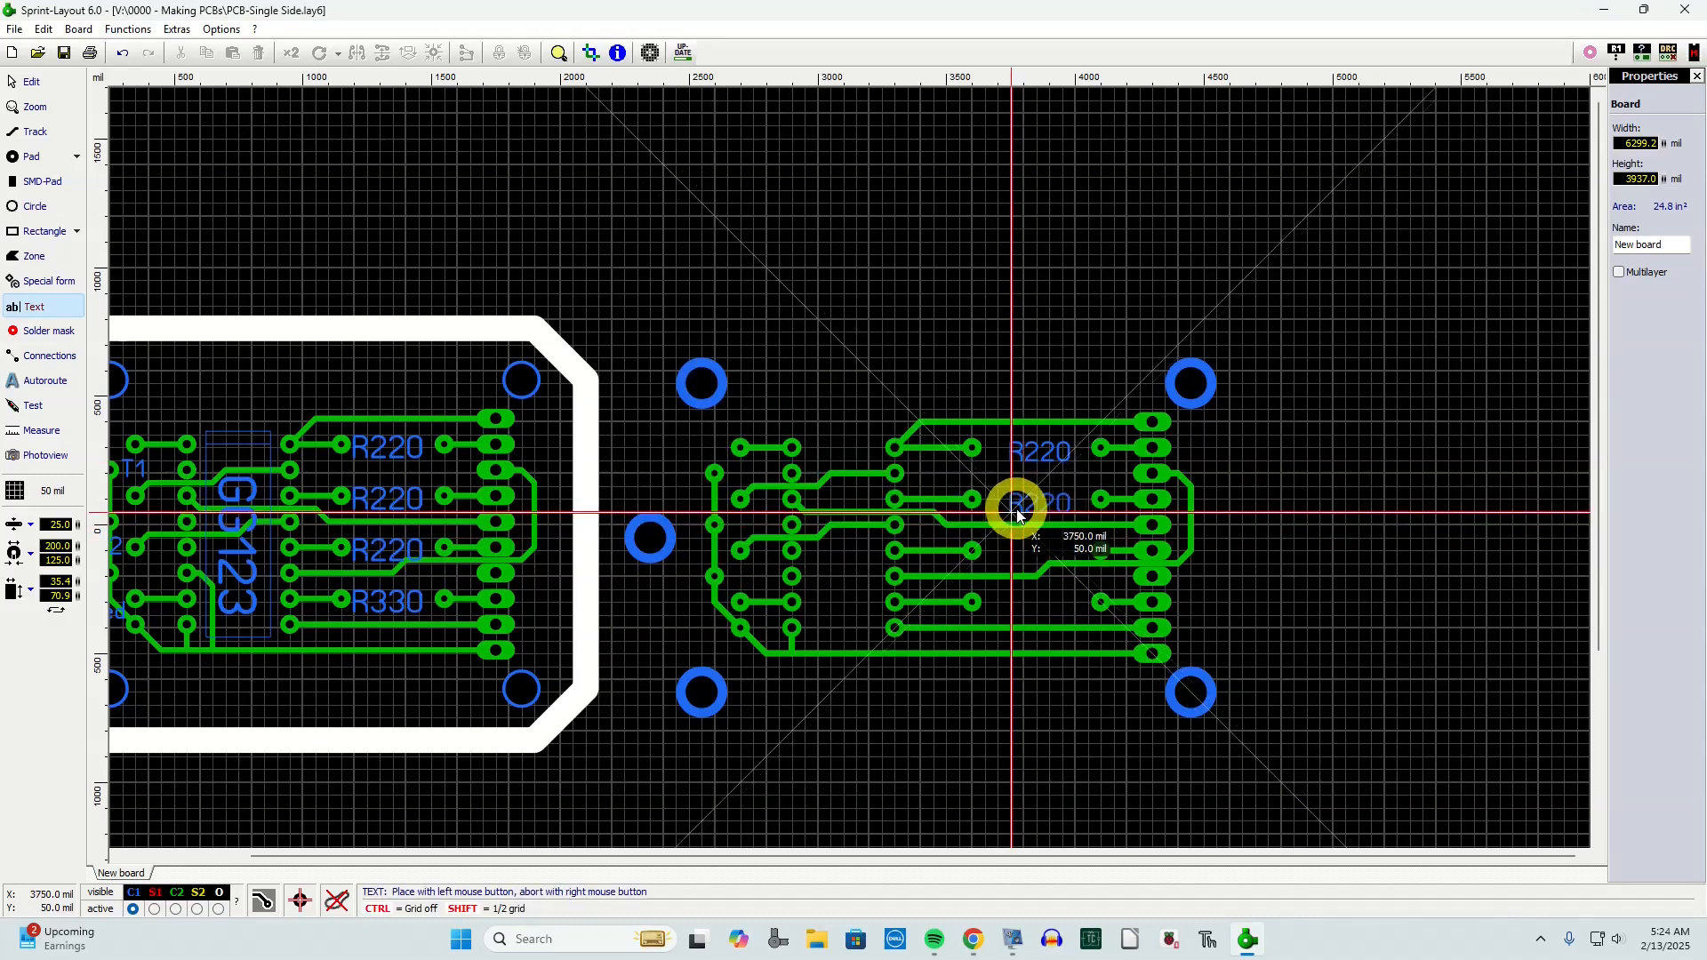
{"action": "left_click", "coordinate": [1018, 514]}
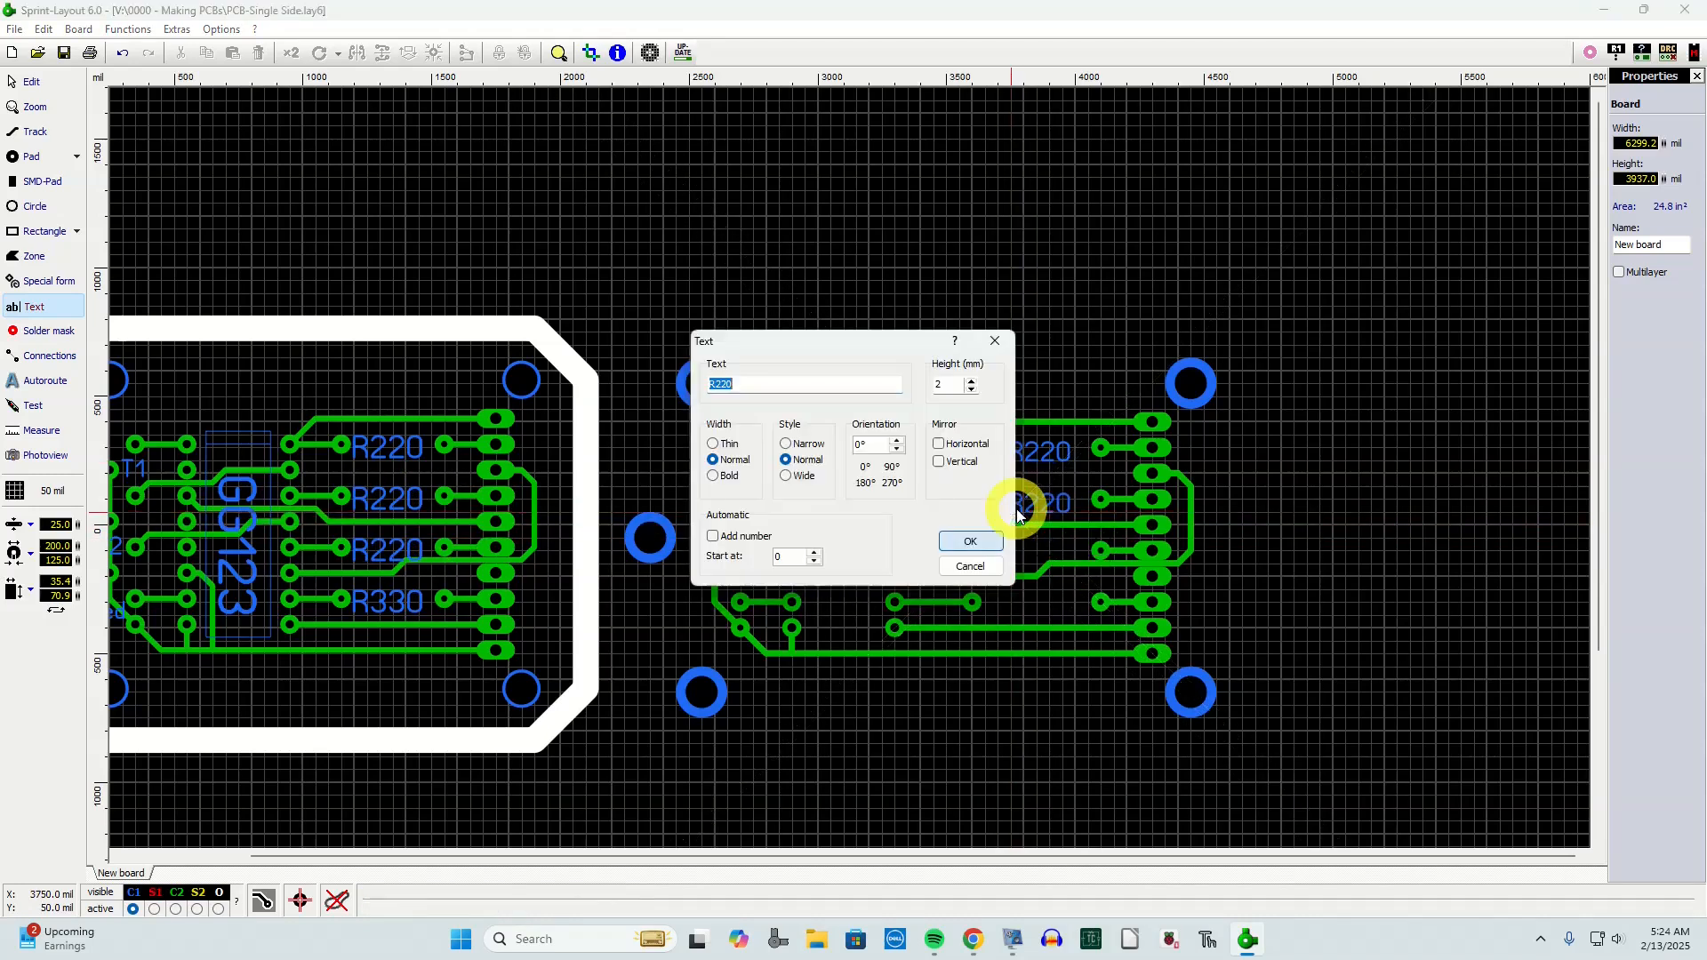
{"action": "left_click", "coordinate": [958, 543]}
{"action": "left_click", "coordinate": [1010, 560]}
{"action": "left_click", "coordinate": [938, 540]}
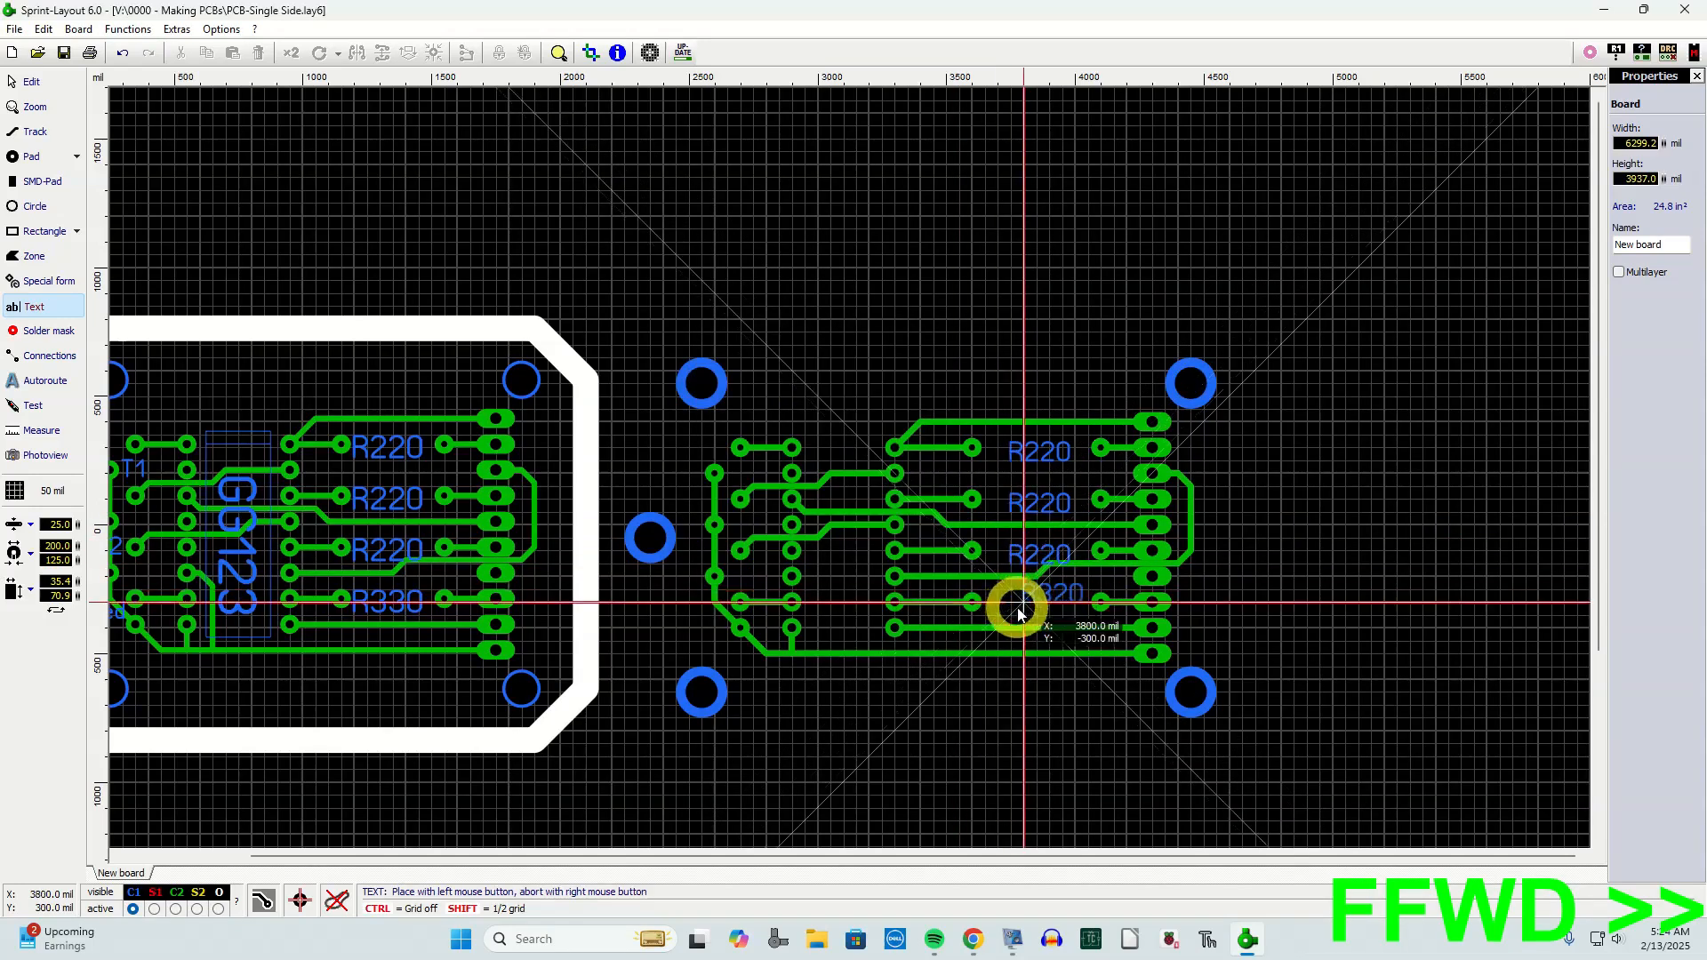
{"action": "left_click", "coordinate": [1018, 604]}
Add 2 mm text labels T1, T2 and RED, from top to bottom, beside the pad column at X 2600.
{"action": "scroll", "coordinate": [350, 567], "scroll_direction": "up", "scroll_amount": 1}
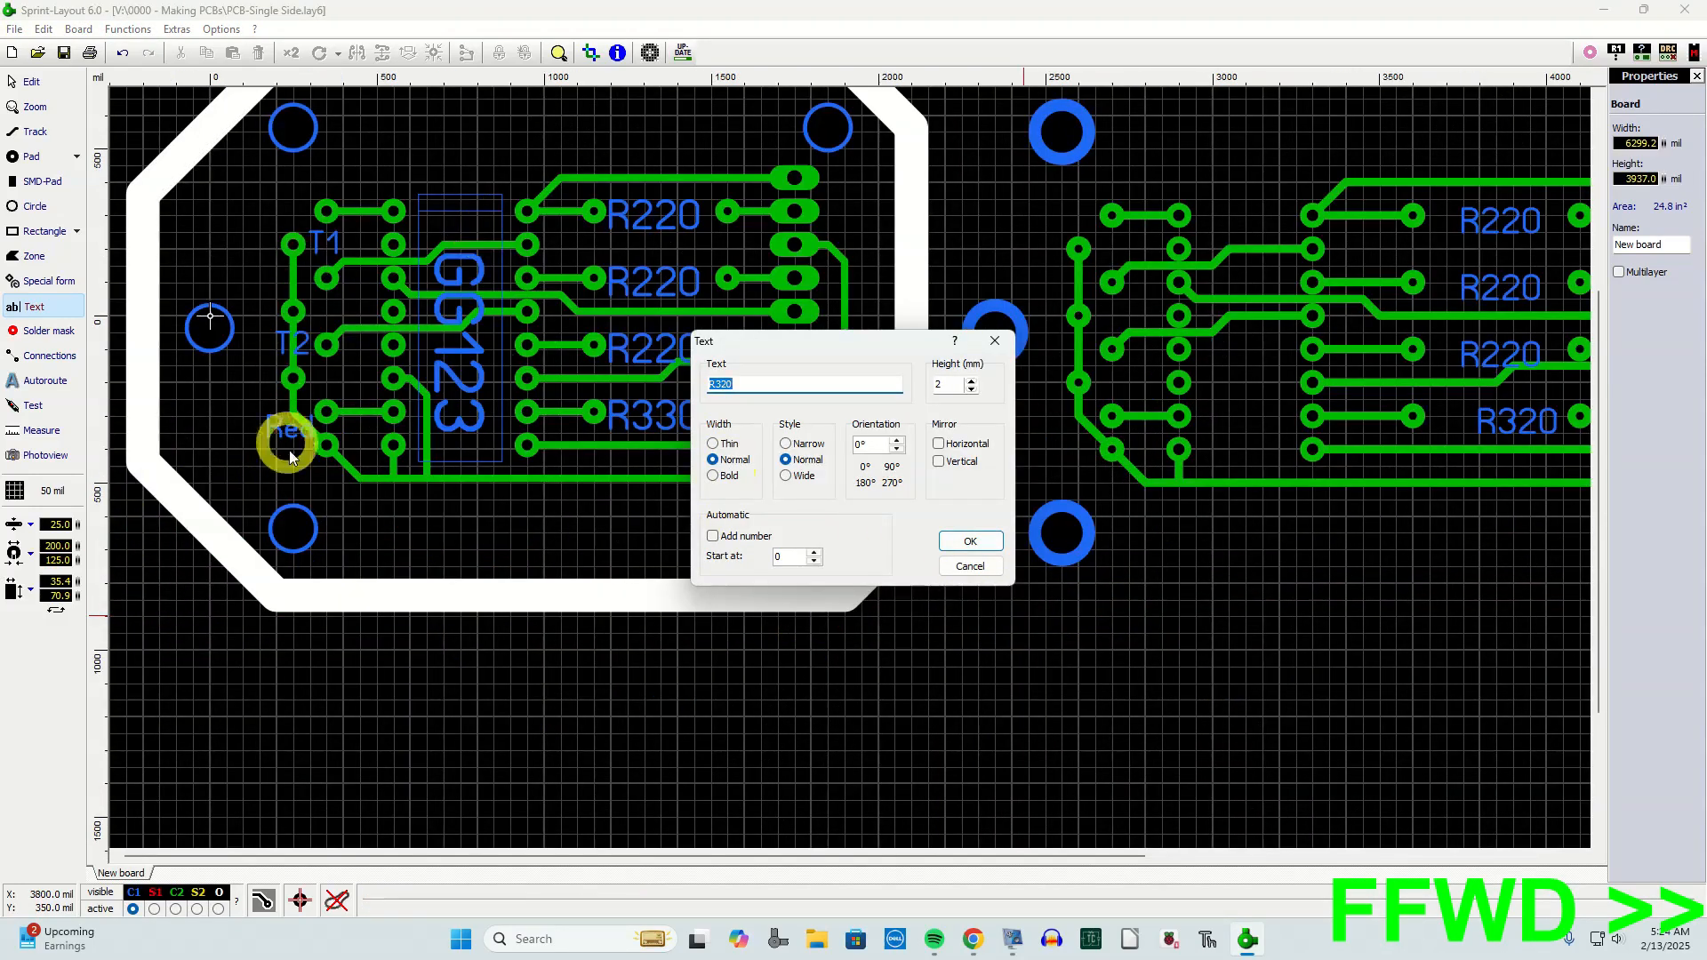
{"action": "left_click", "coordinate": [986, 548]}
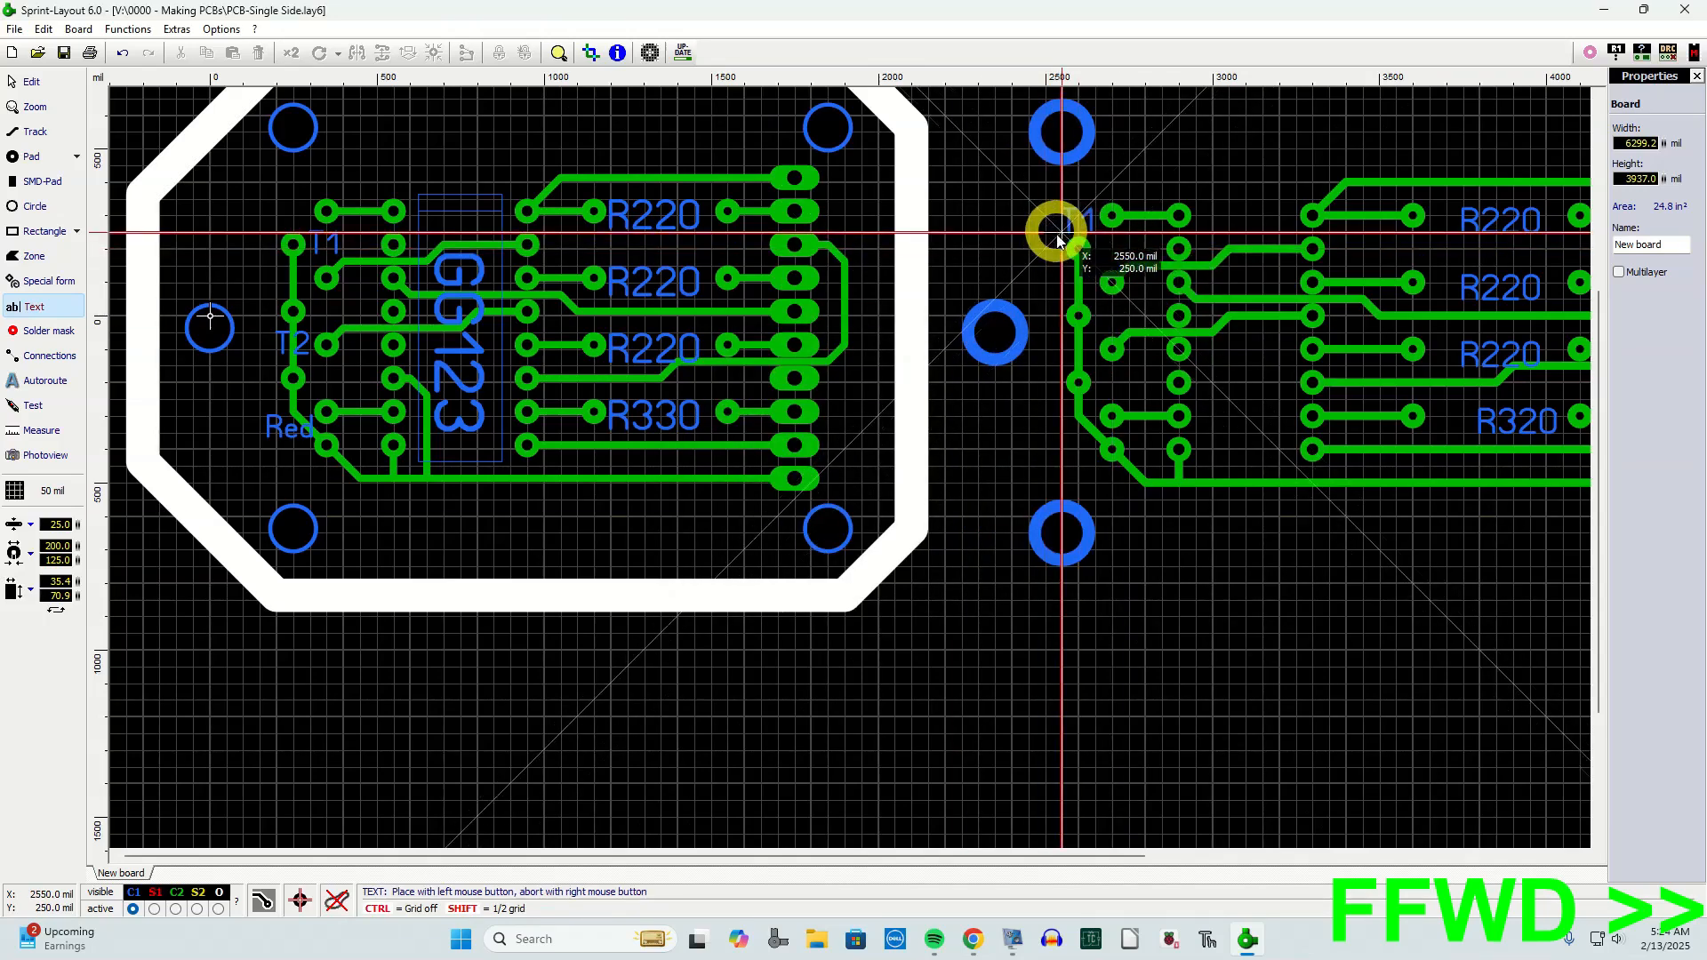
{"action": "left_click", "coordinate": [1058, 238]}
{"action": "left_click", "coordinate": [971, 541]}
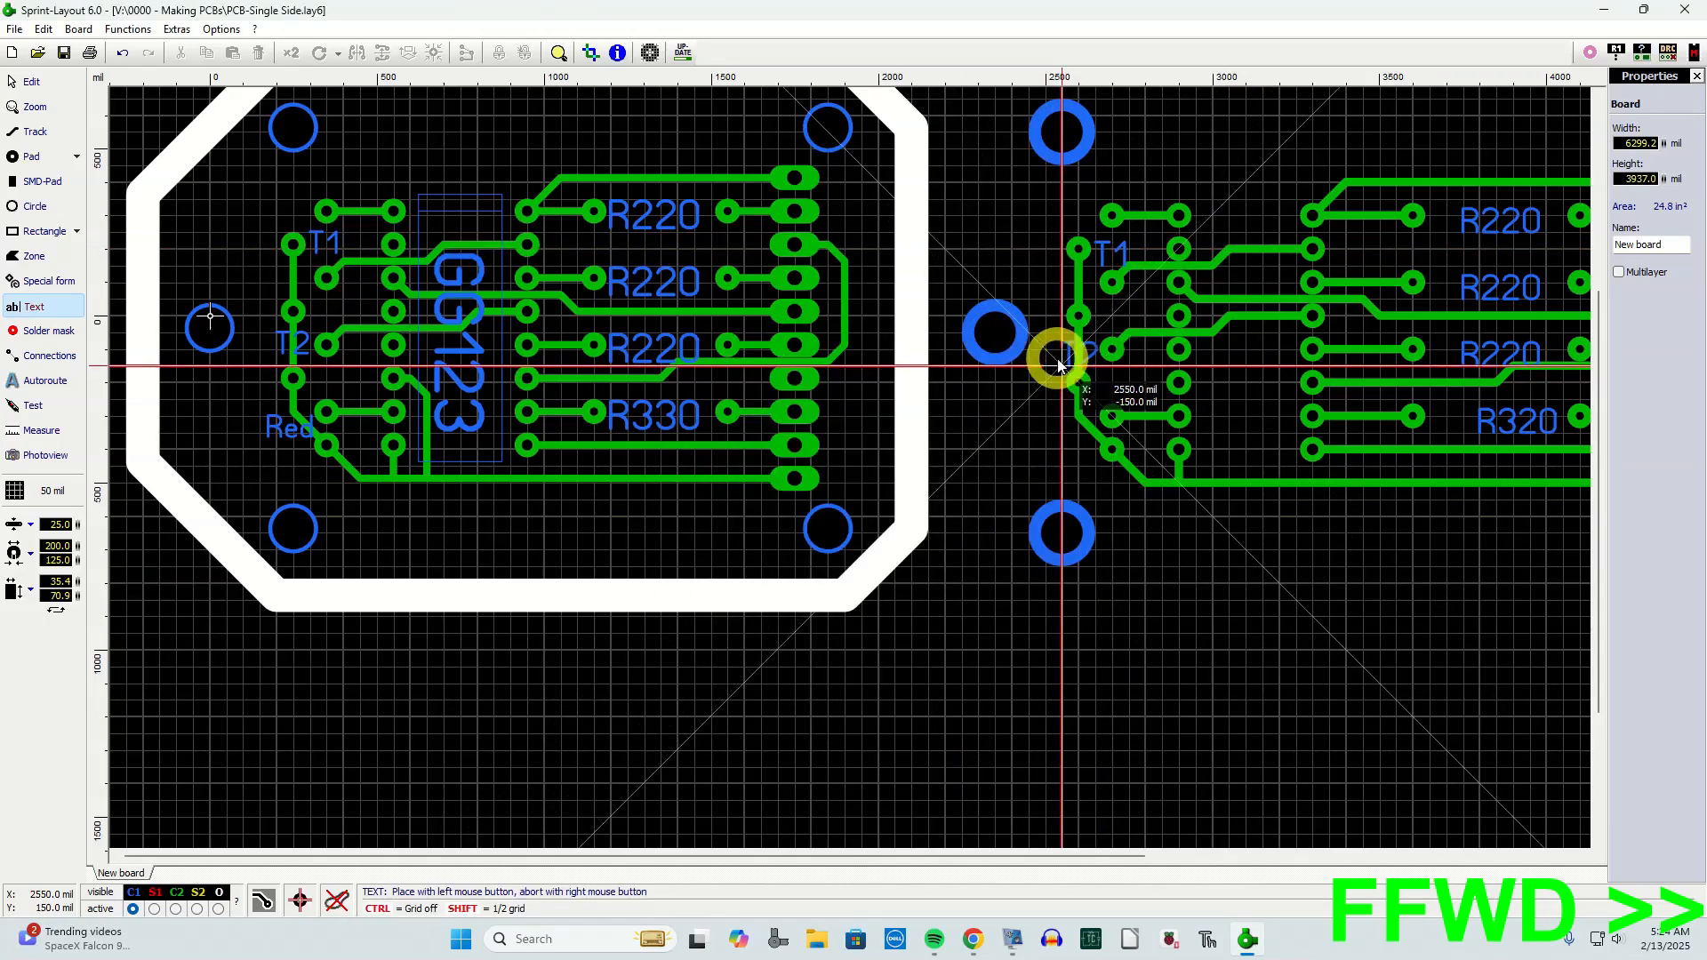
{"action": "left_click", "coordinate": [1054, 365]}
{"action": "type", "text": "RED"}
{"action": "left_click", "coordinate": [970, 540]}
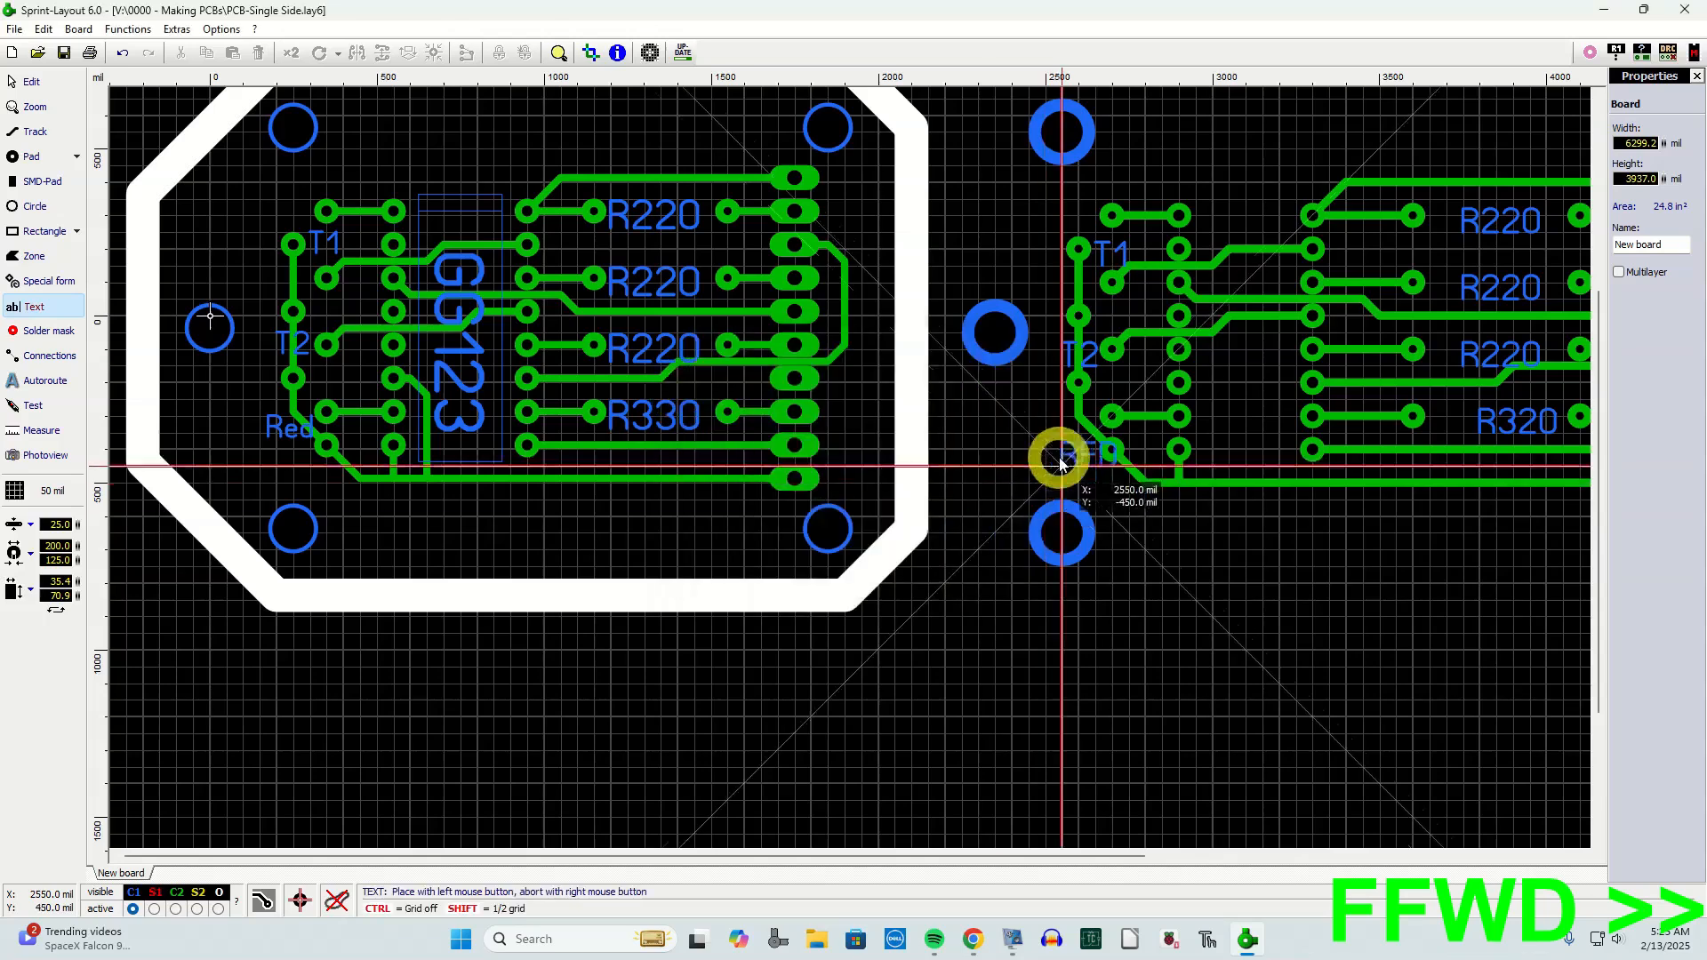
{"action": "left_click", "coordinate": [1041, 445]}
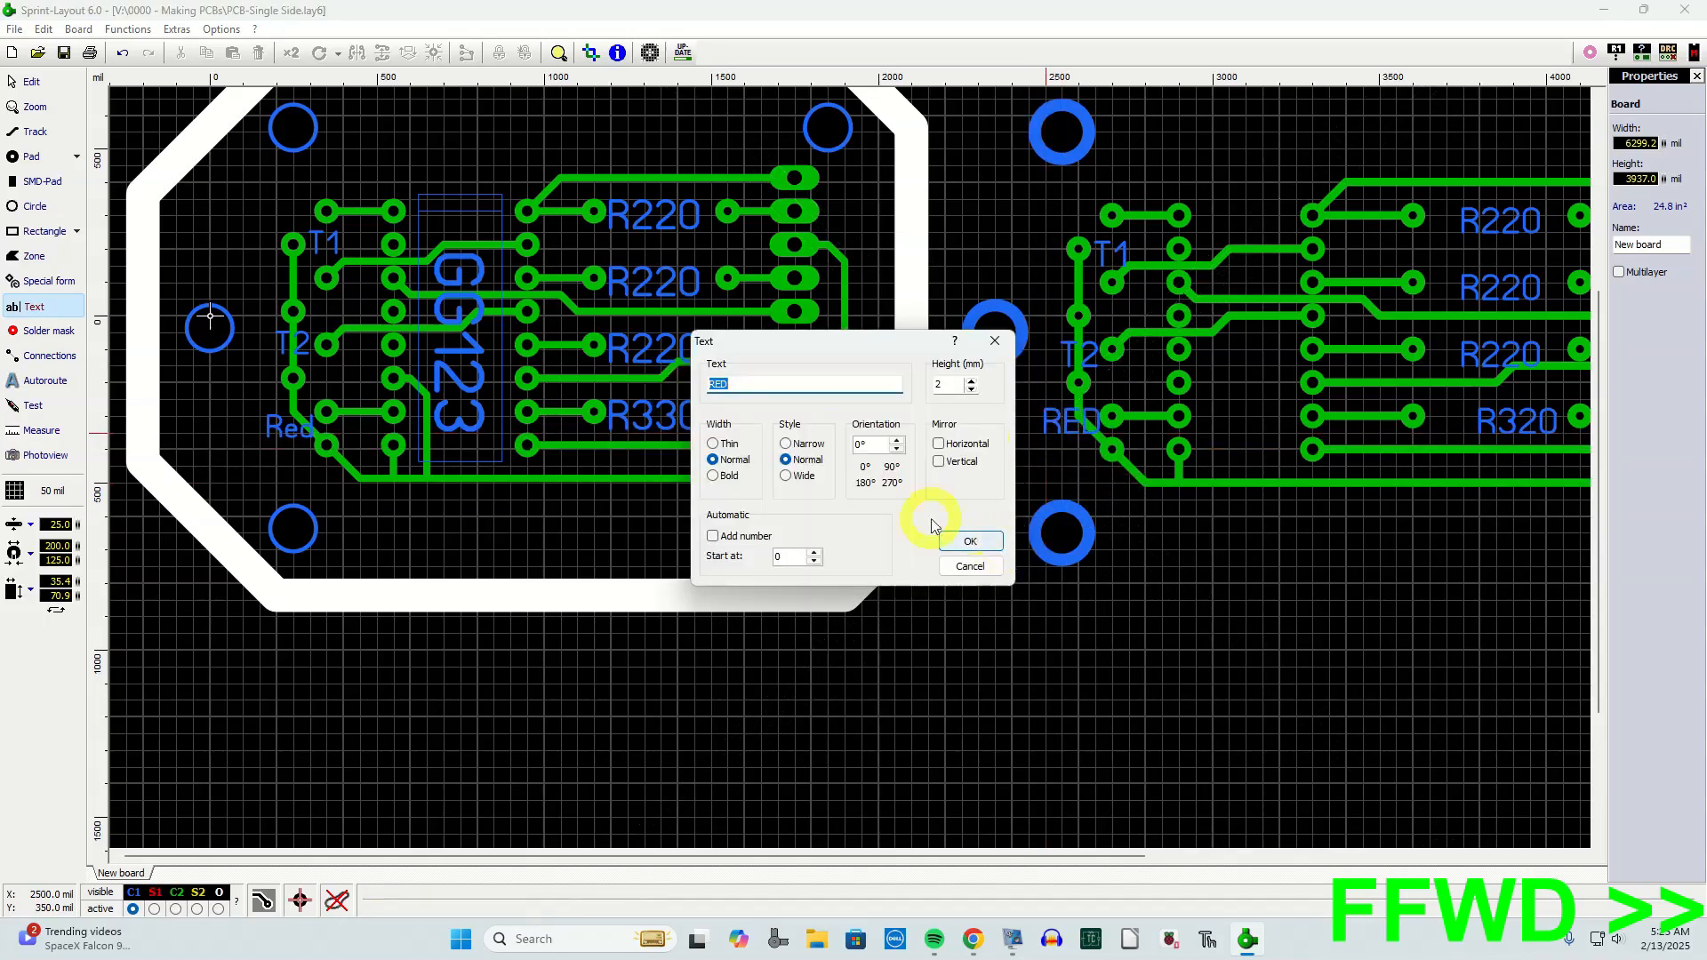
Place the text GG123 with a height of 3.1 mm below the tracks at X 2900, Y -700.
{"action": "left_click", "coordinate": [971, 380]}
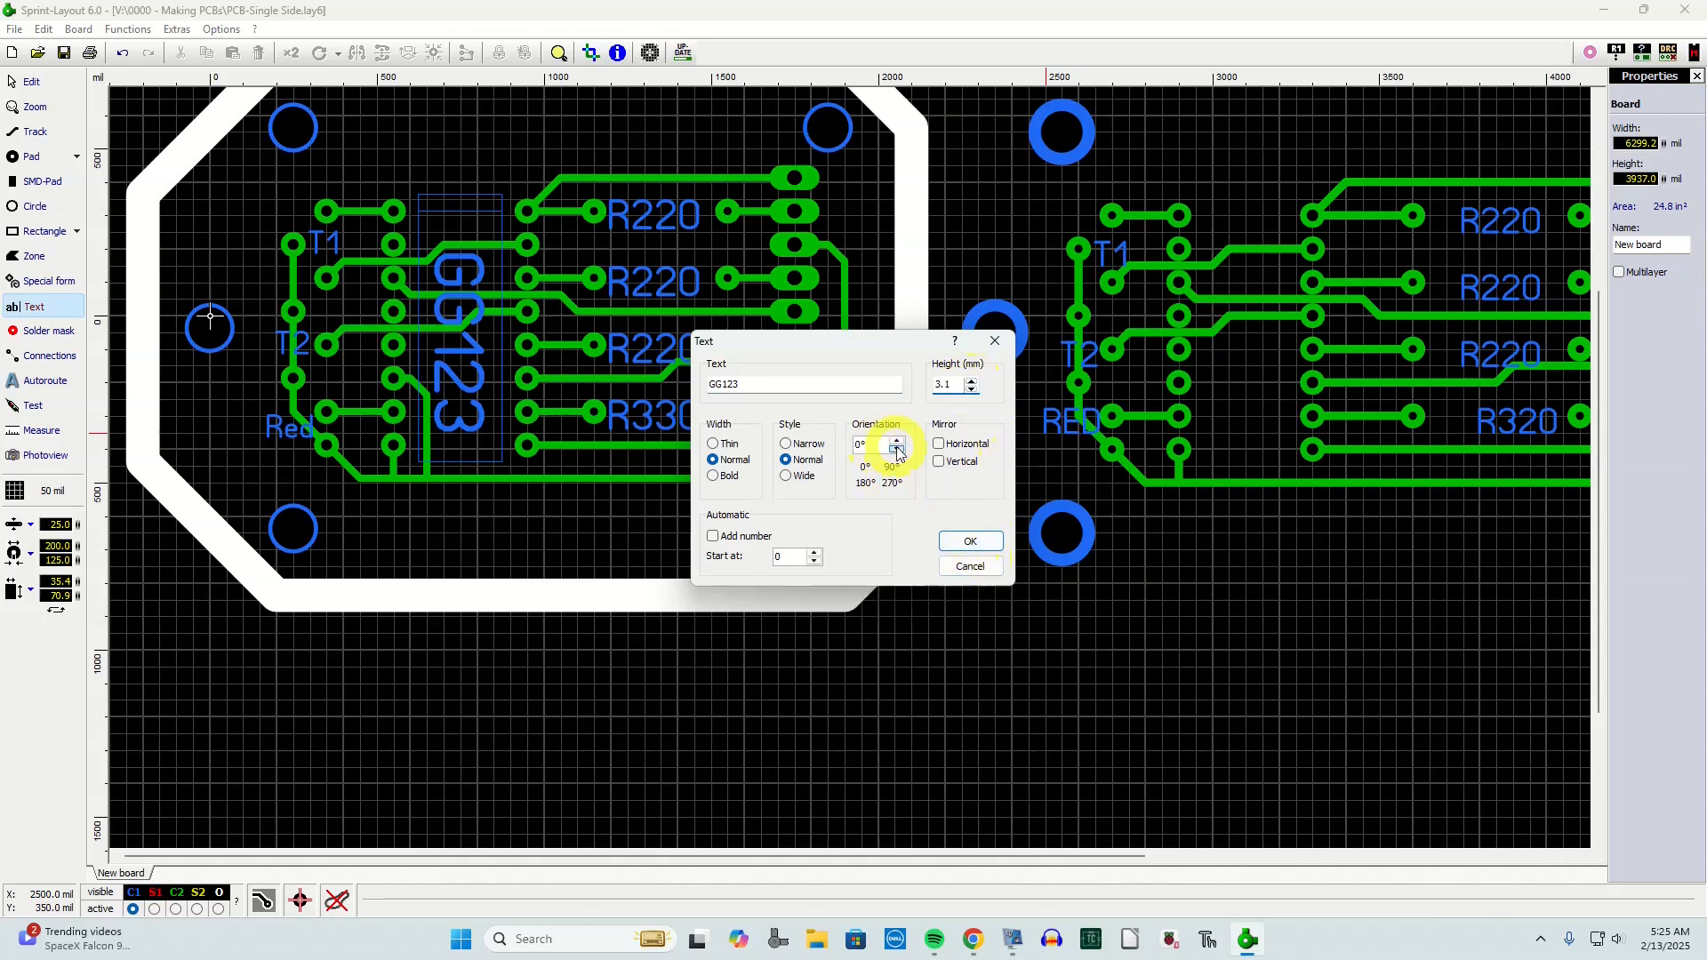
{"action": "left_click", "coordinate": [971, 542]}
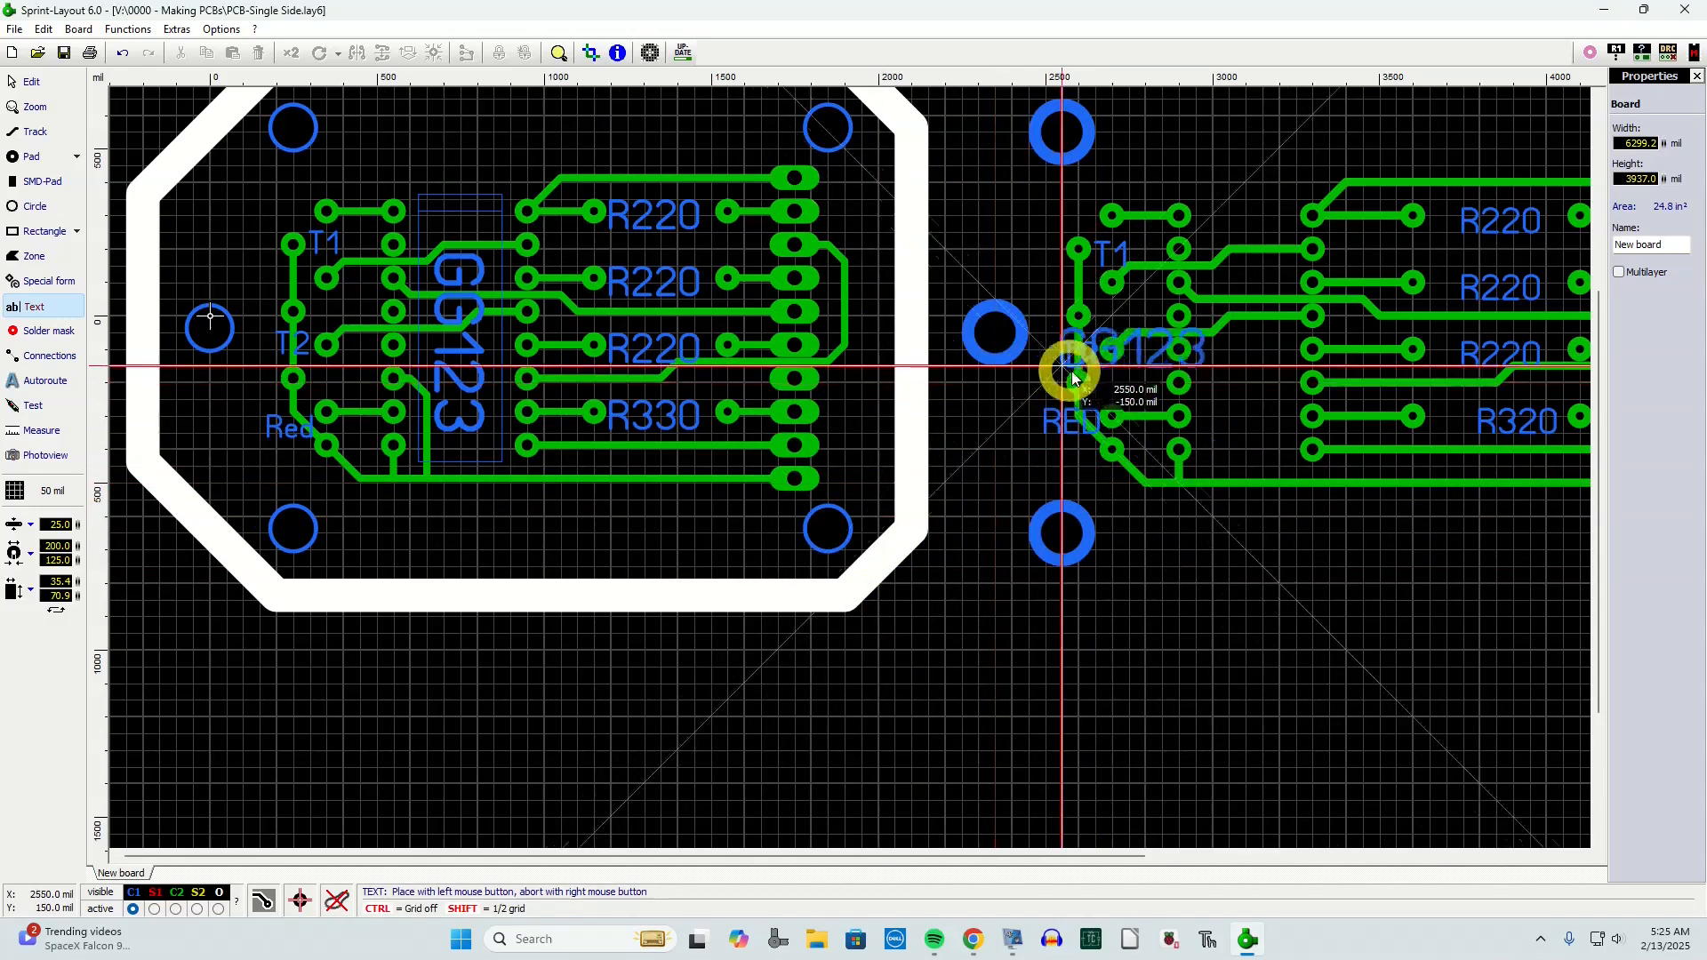
{"action": "left_click", "coordinate": [1277, 564]}
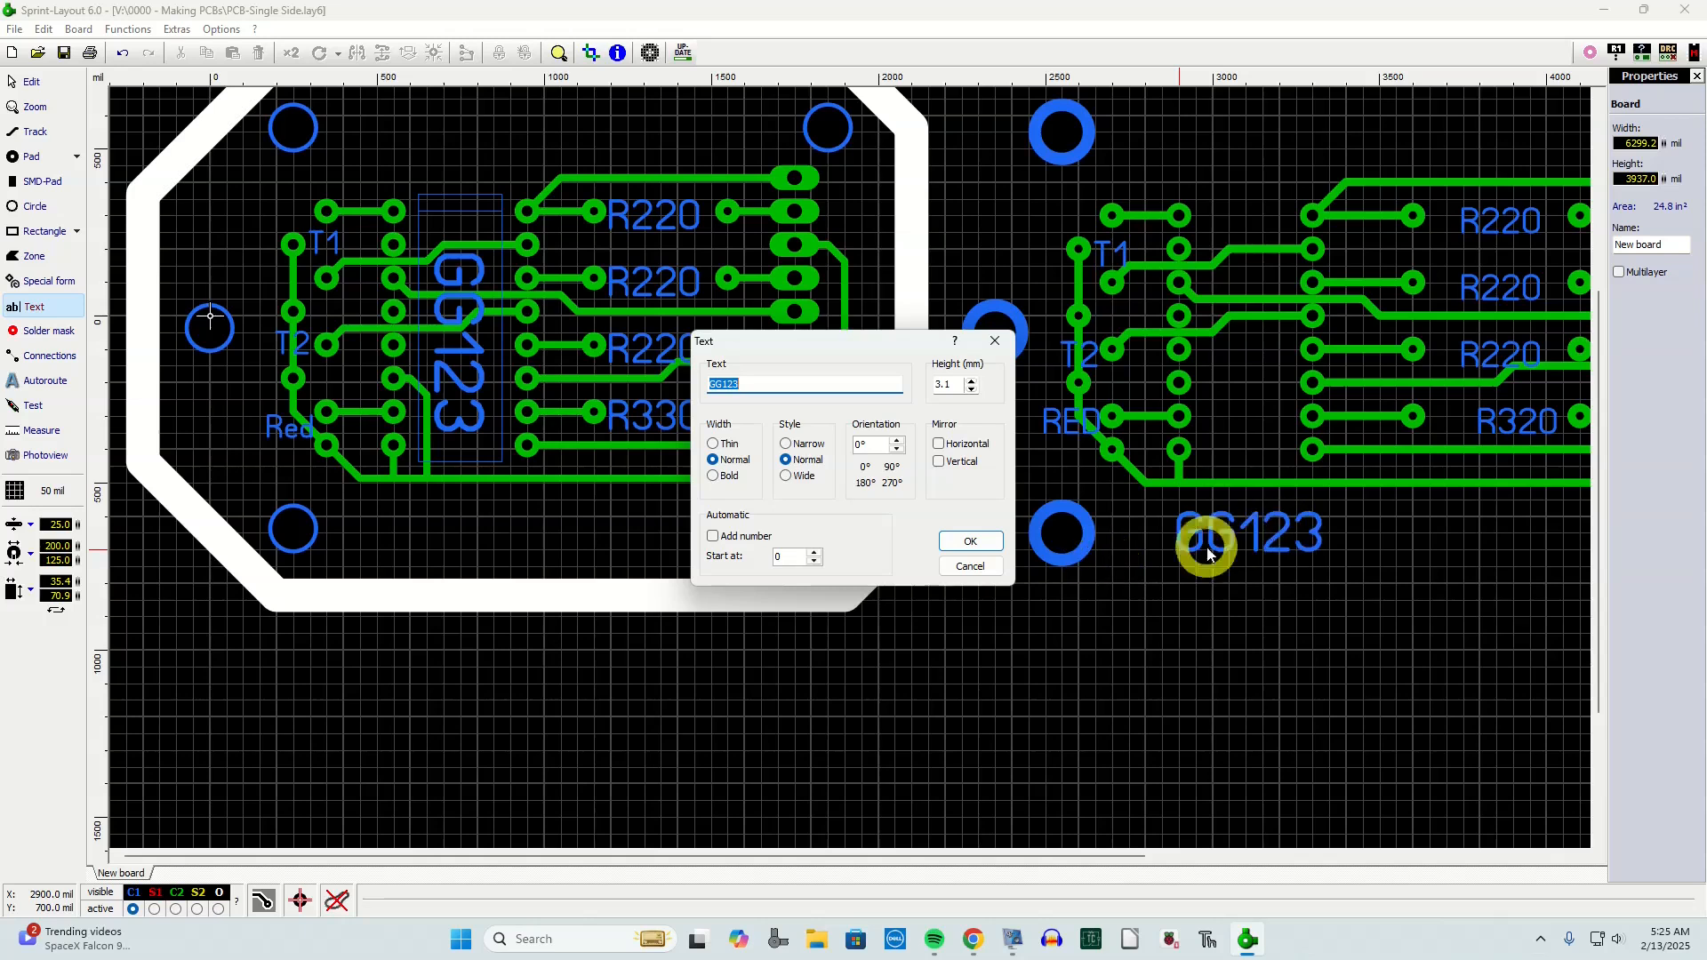
{"action": "left_click", "coordinate": [970, 566]}
Rotate the GG123 text to 90° and move it between the IC pad columns at X 2900 and X 3300.
{"action": "left_click", "coordinate": [1281, 539]}
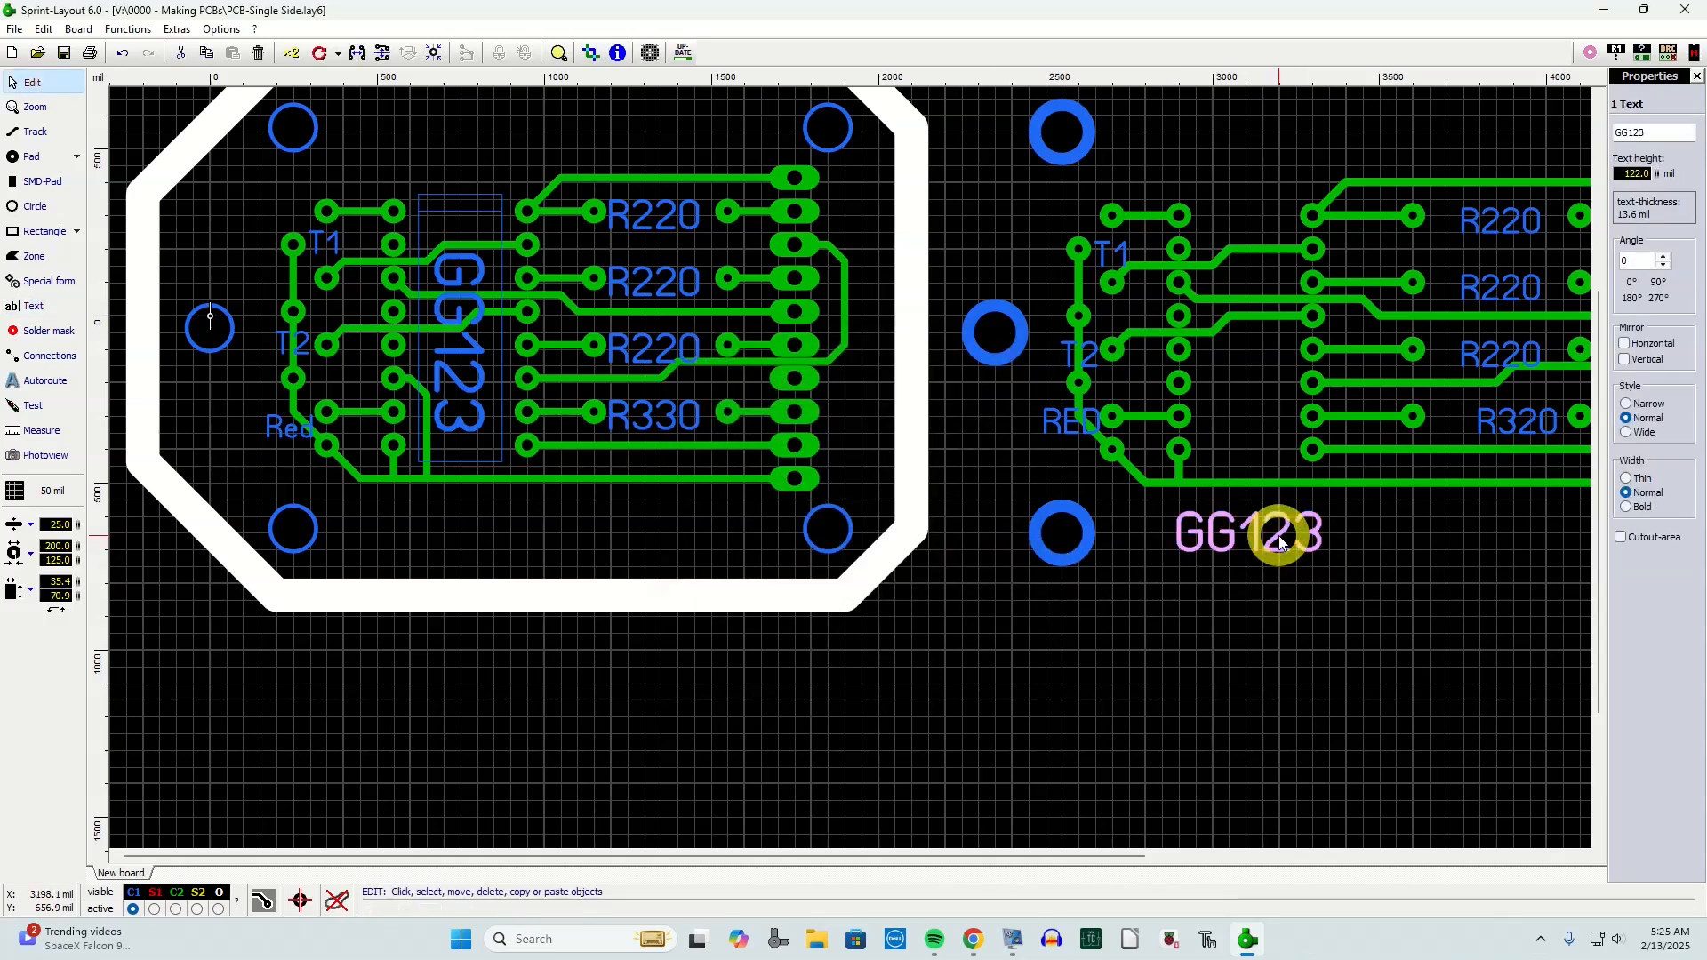
{"action": "left_click", "coordinate": [1663, 299]}
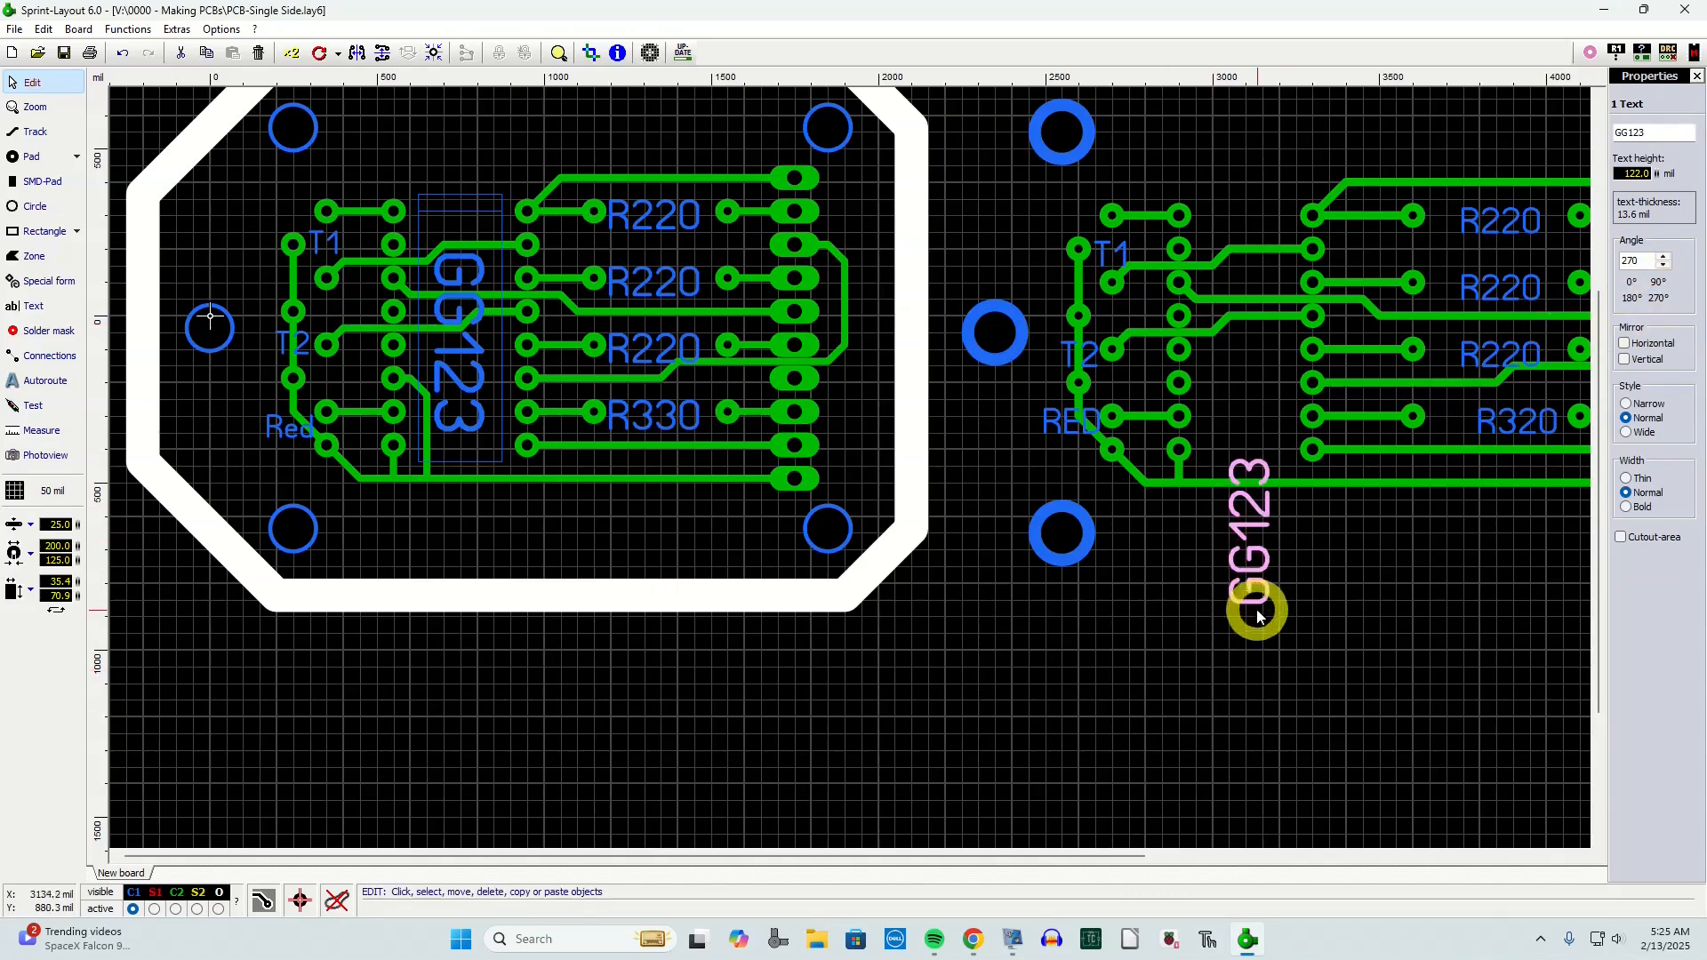
{"action": "left_click", "coordinate": [1635, 285]}
{"action": "left_click", "coordinate": [1659, 285]}
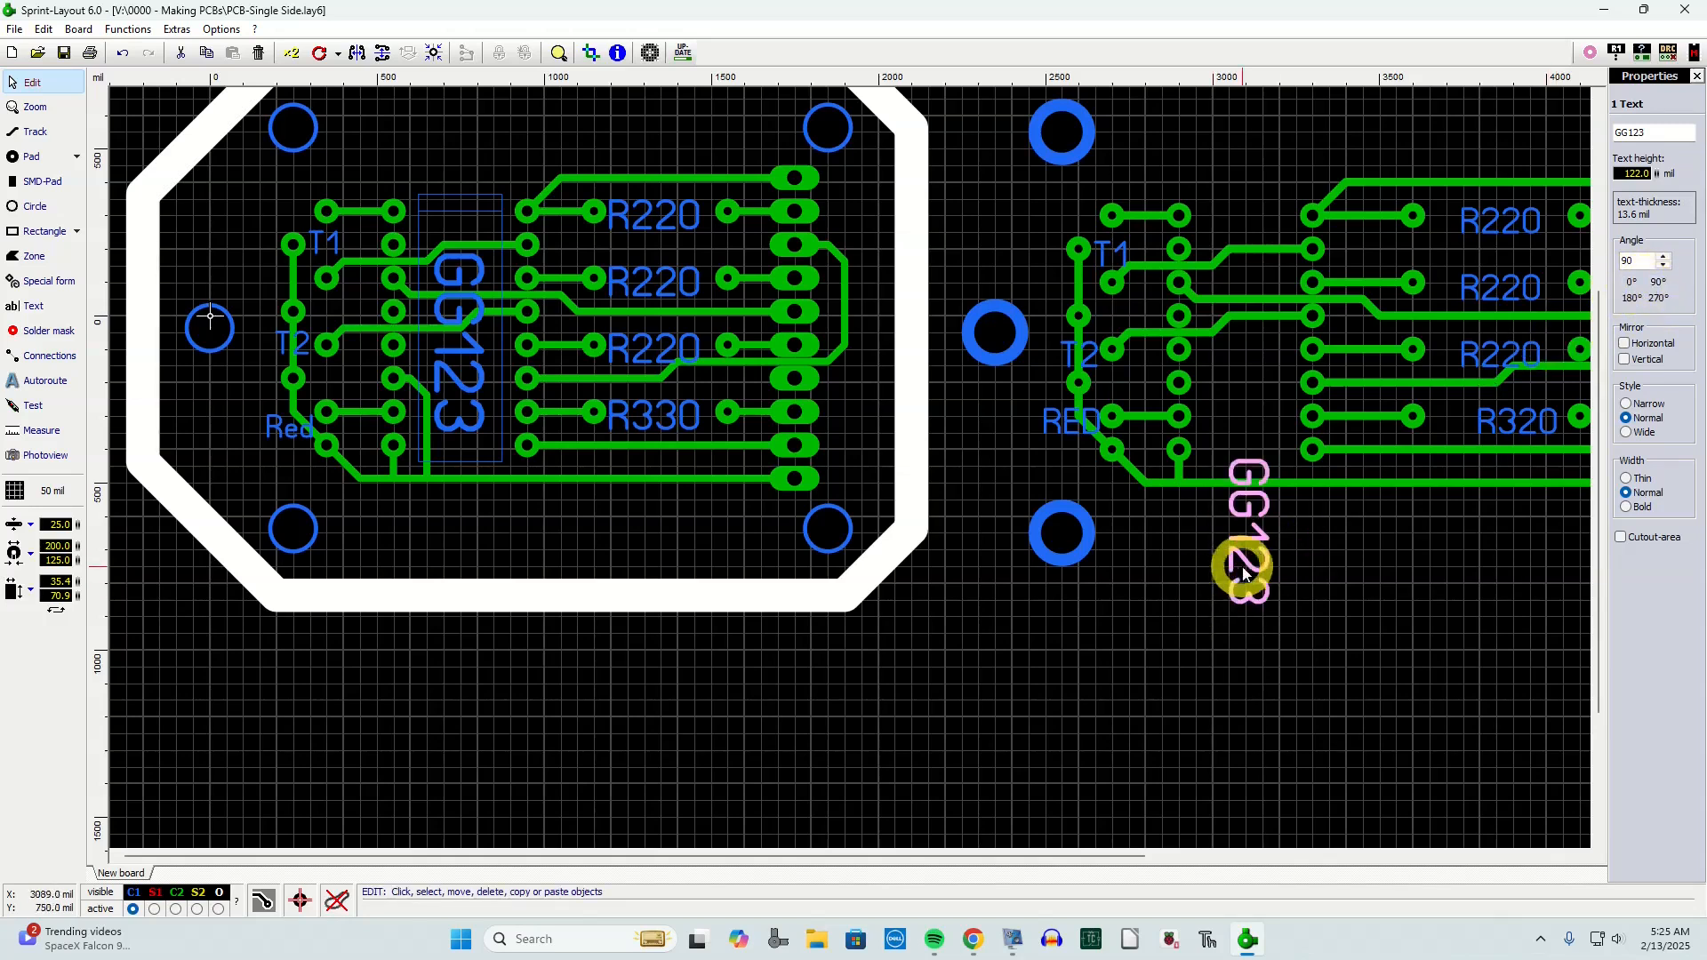
{"action": "left_click", "coordinate": [1259, 551]}
{"action": "left_click", "coordinate": [1259, 551]}
{"action": "left_click_drag", "start_coordinate": [1259, 551], "coordinate": [1250, 359]}
Draw a 5 mil track rectangle around GG123 from X 3000, Y 350 to X 3200, Y -400, with a cross line at Y 300.
{"action": "scroll", "coordinate": [1323, 356], "scroll_direction": "down", "scroll_amount": 3}
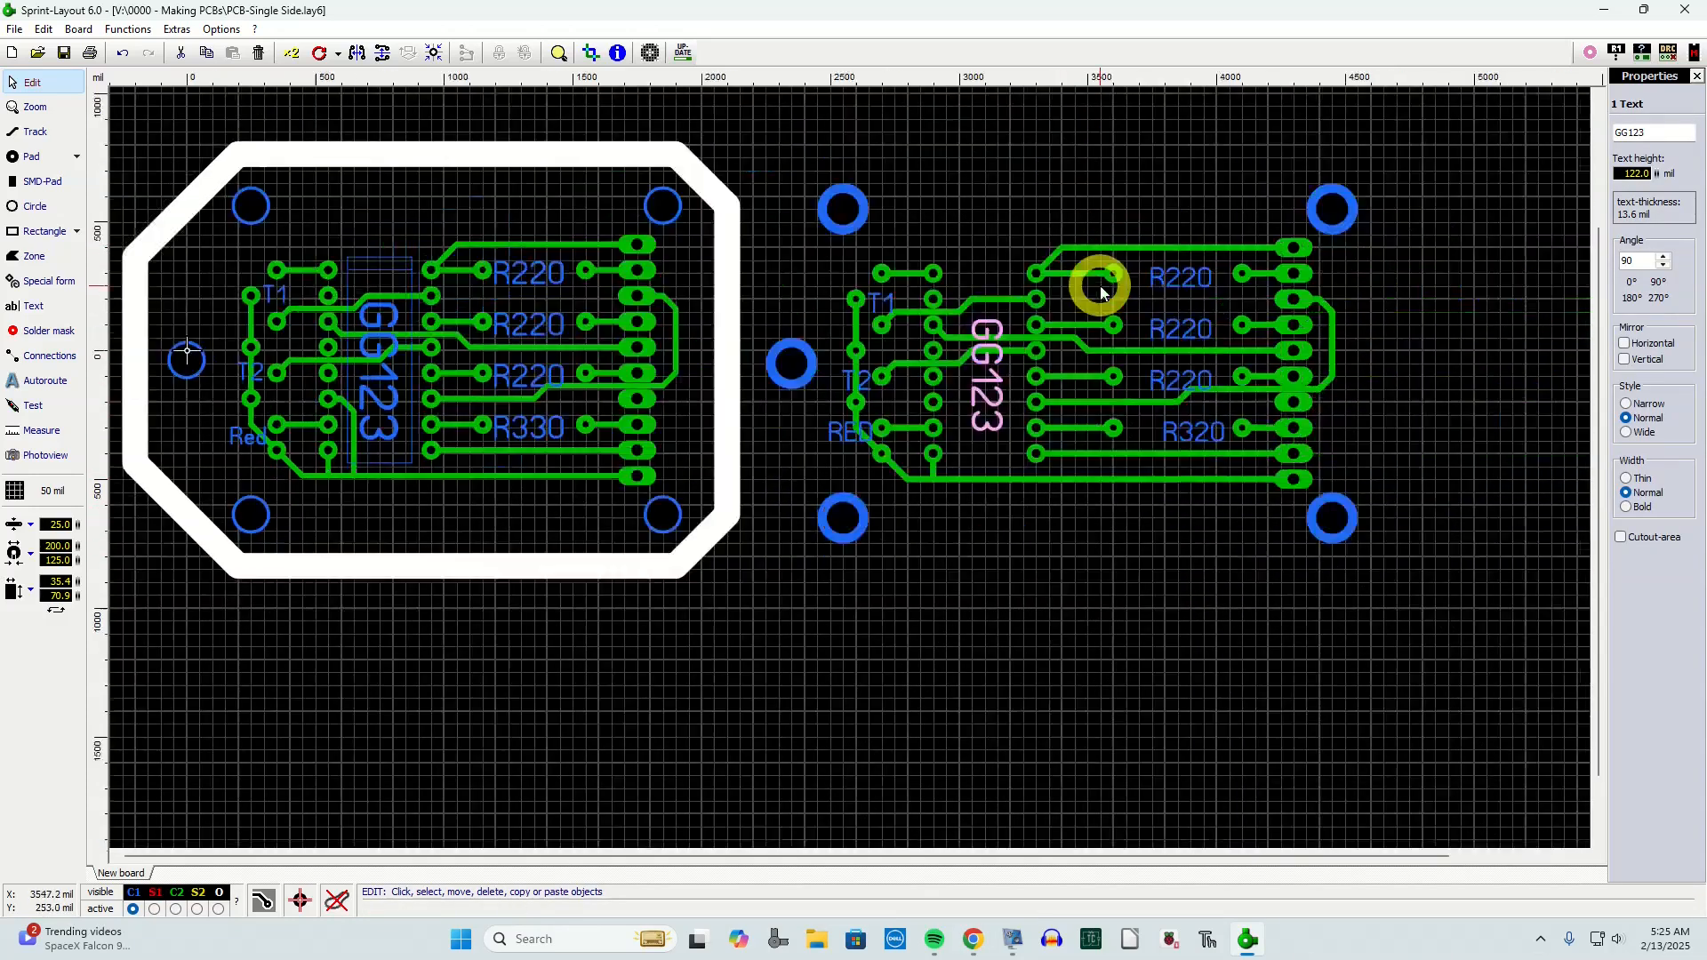
{"action": "scroll", "coordinate": [904, 403], "scroll_direction": "up", "scroll_amount": 1}
{"action": "scroll", "coordinate": [904, 402], "scroll_direction": "up", "scroll_amount": 2}
{"action": "scroll", "coordinate": [781, 458], "scroll_direction": "down", "scroll_amount": 2}
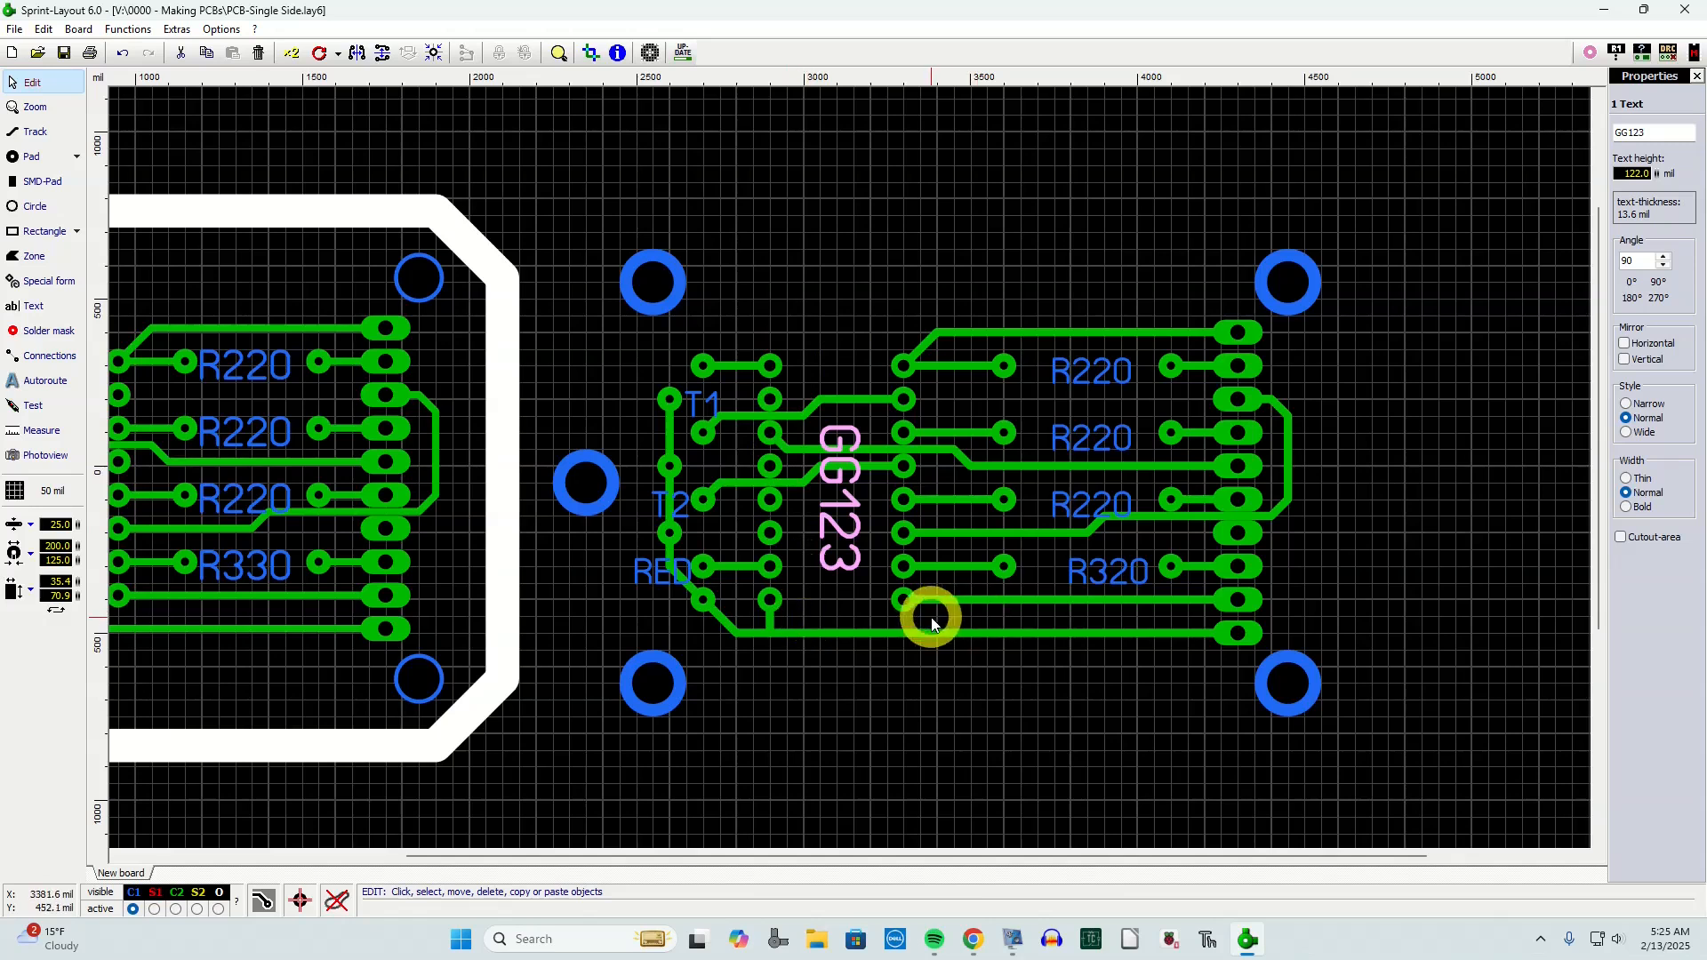
{"action": "left_click", "coordinate": [32, 133]}
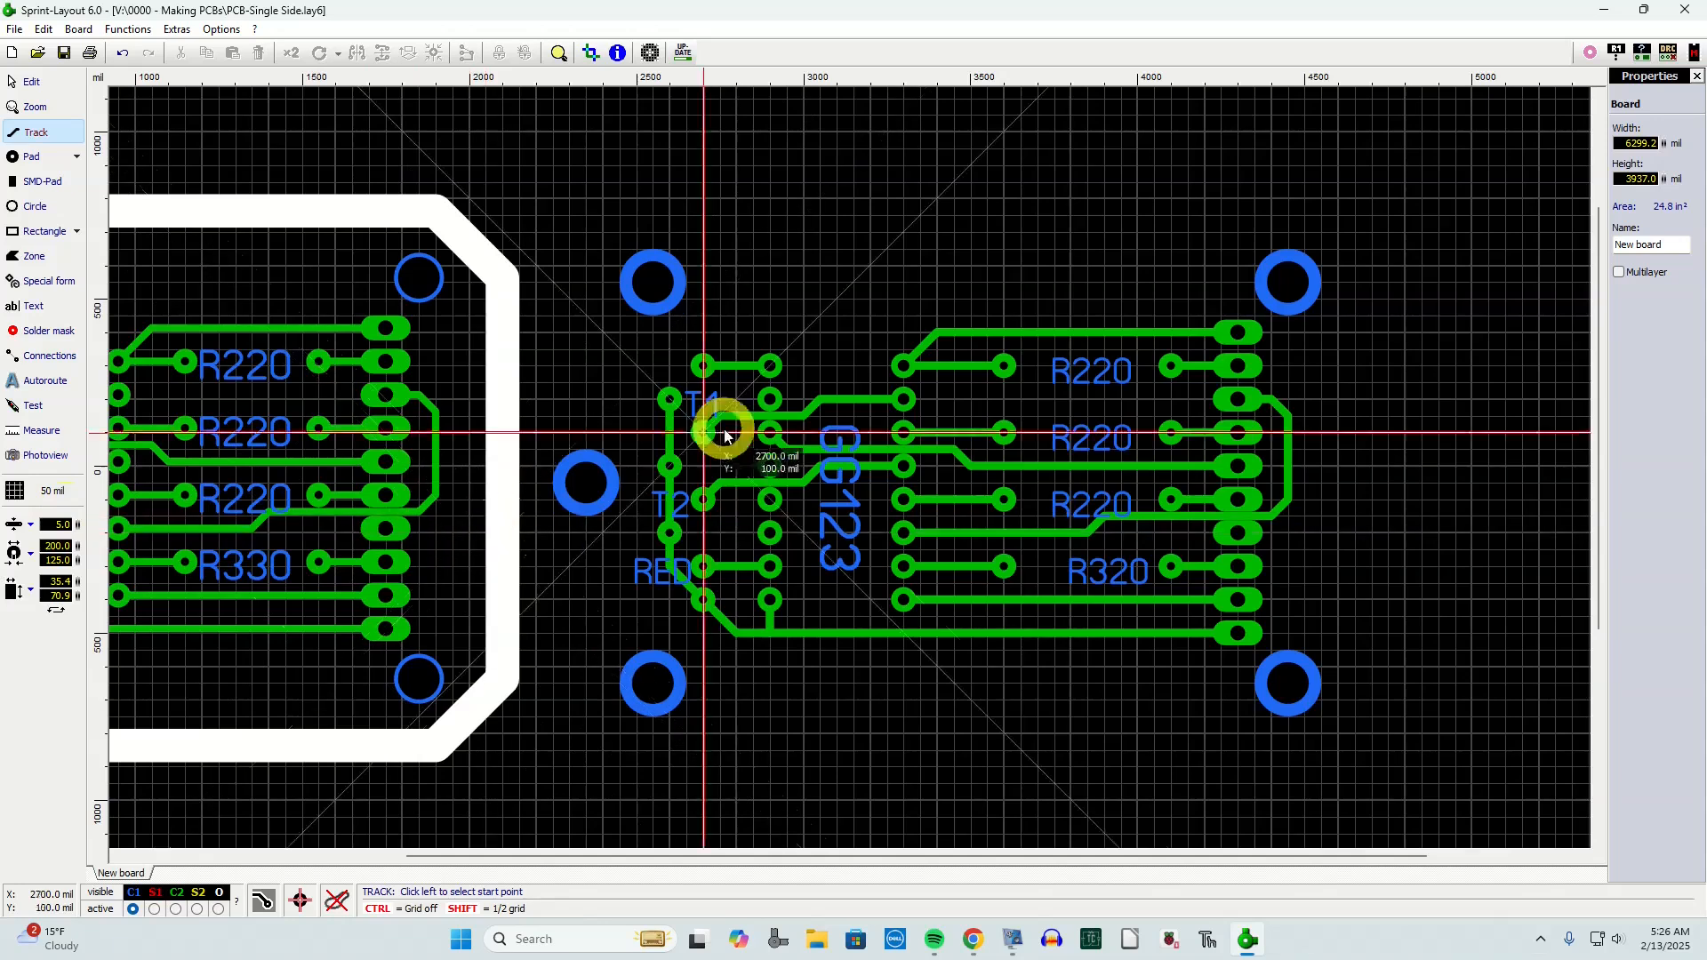
{"action": "left_click", "coordinate": [803, 350]}
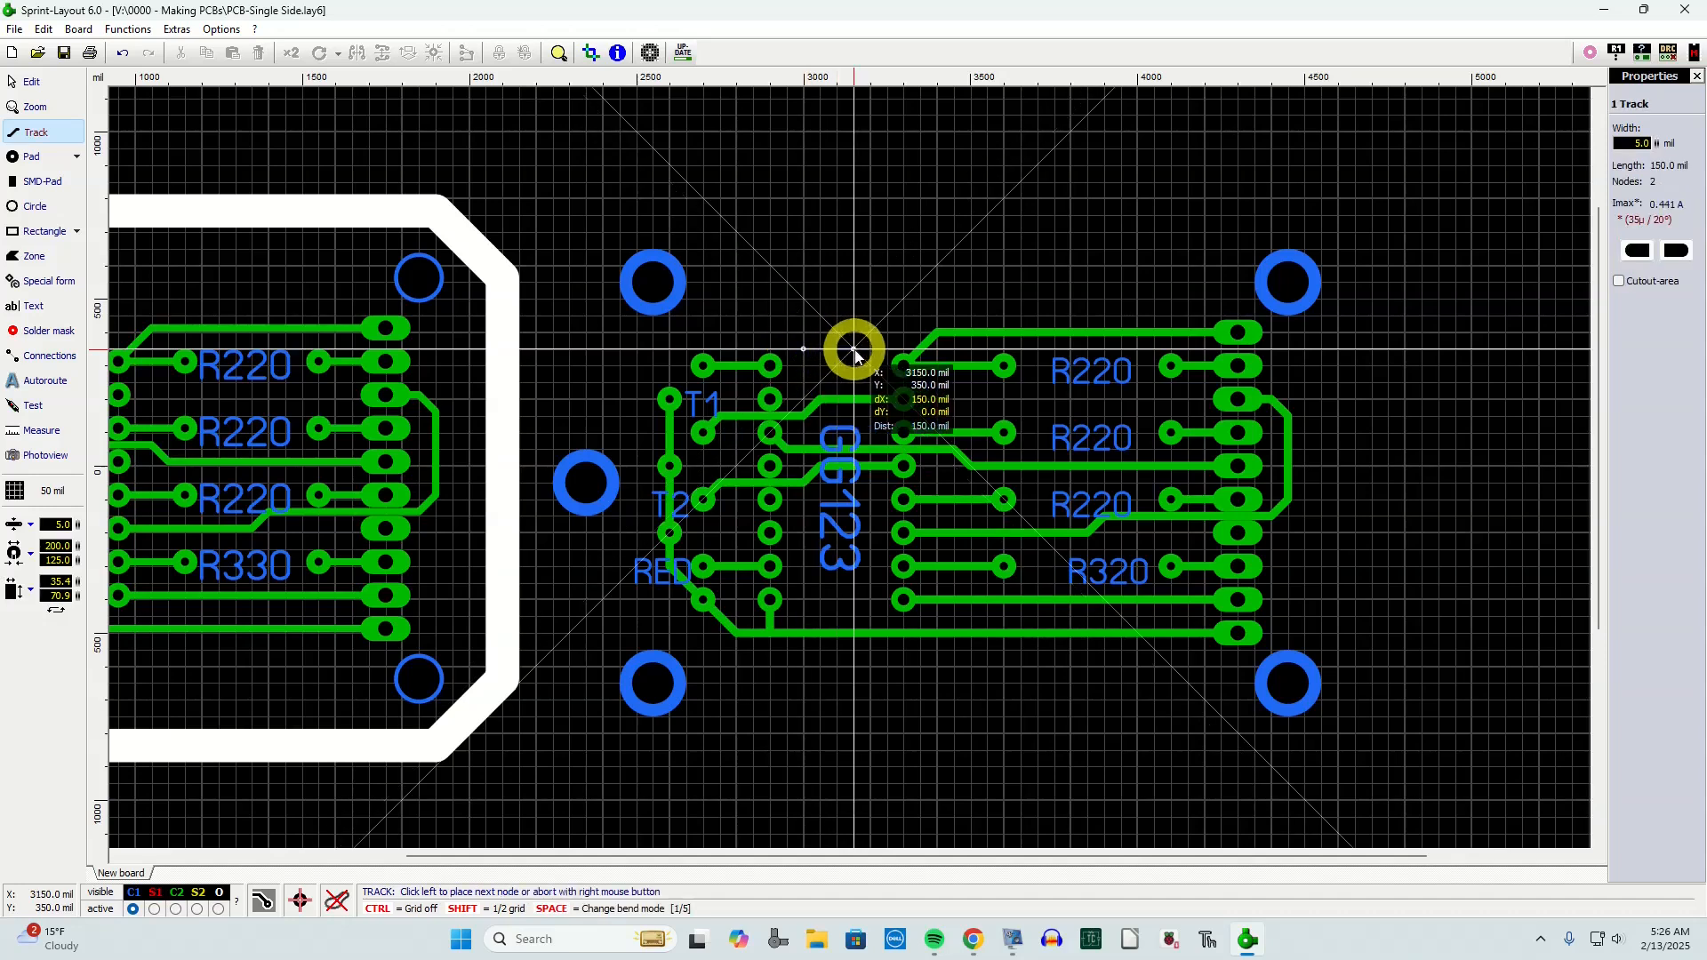
{"action": "left_click", "coordinate": [878, 608]}
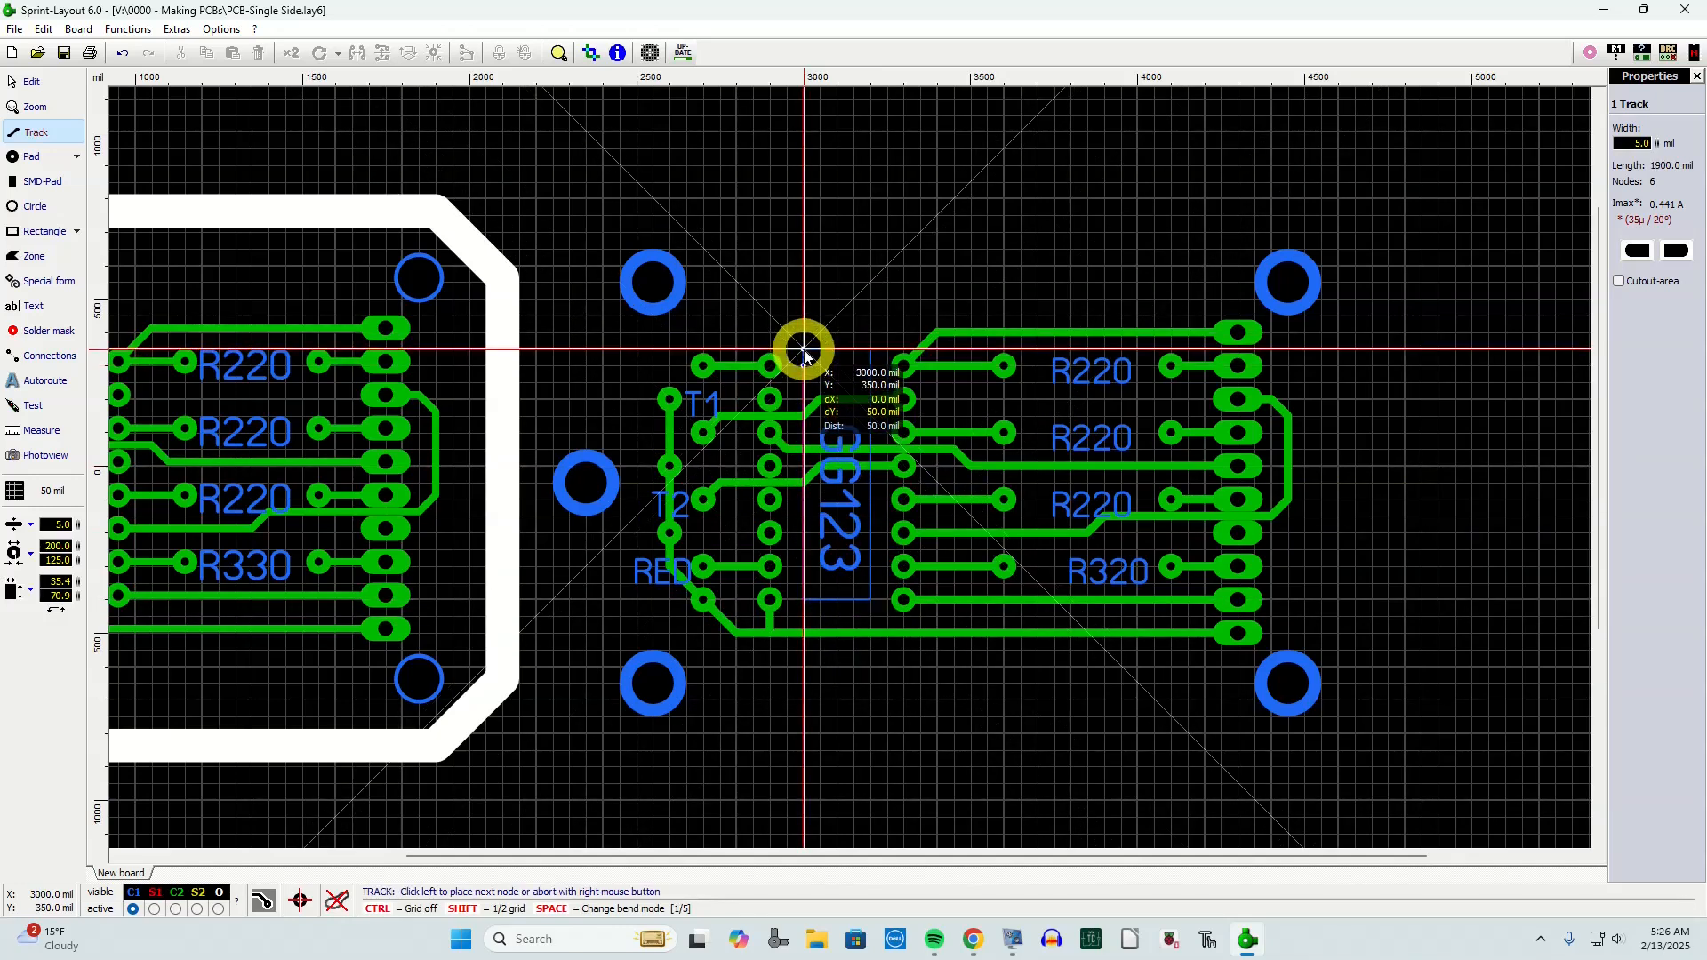
{"action": "right_click", "coordinate": [805, 355]}
{"action": "left_click", "coordinate": [804, 366]}
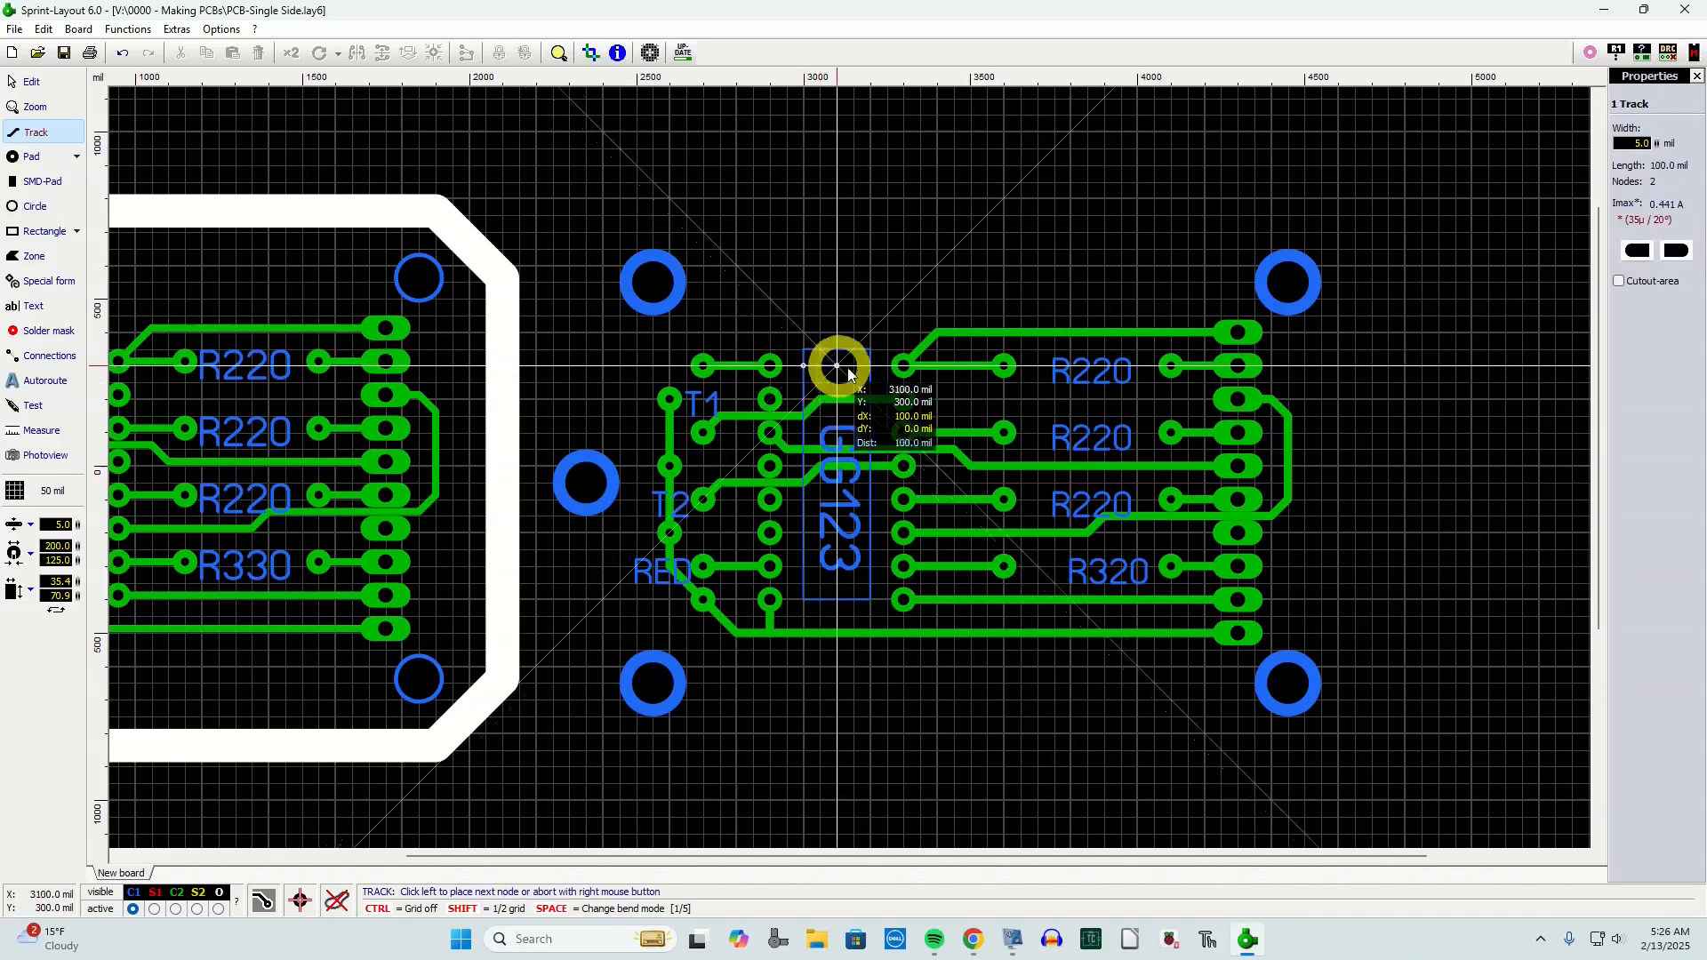
{"action": "right_click", "coordinate": [856, 367]}
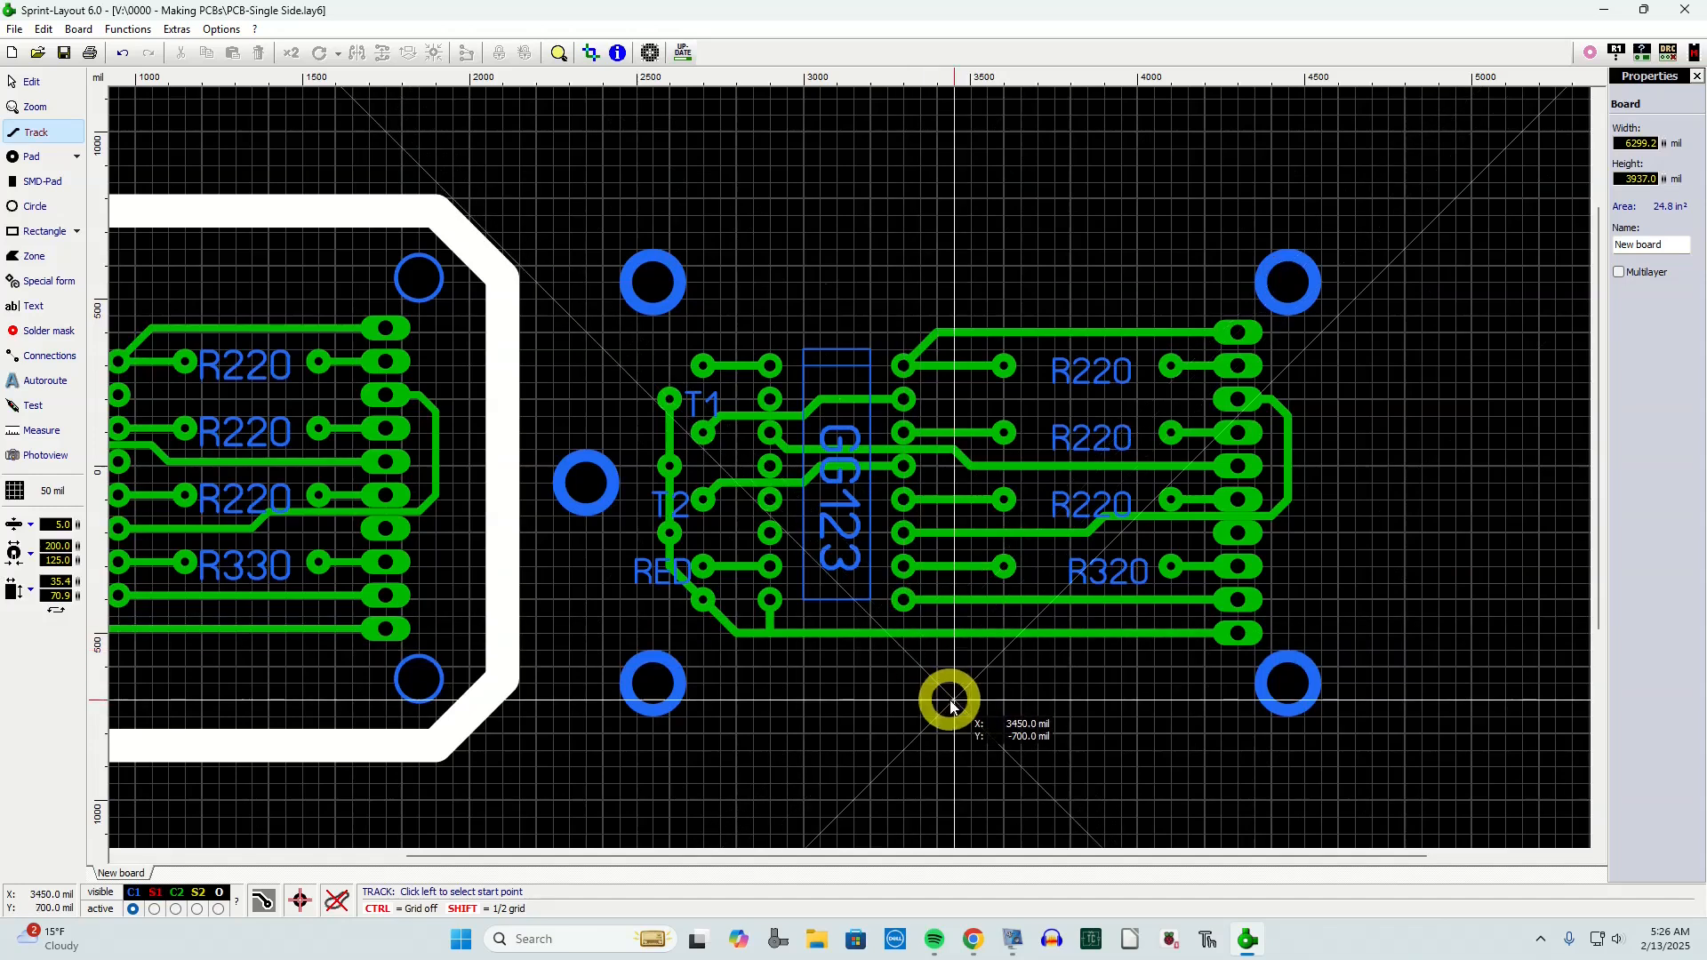
{"action": "key", "text": "Escape"}
Move the whole new circuit, including its mounting pads and labels, 200 mil along X away from the original board.
{"action": "scroll", "coordinate": [941, 442], "scroll_direction": "down", "scroll_amount": 2}
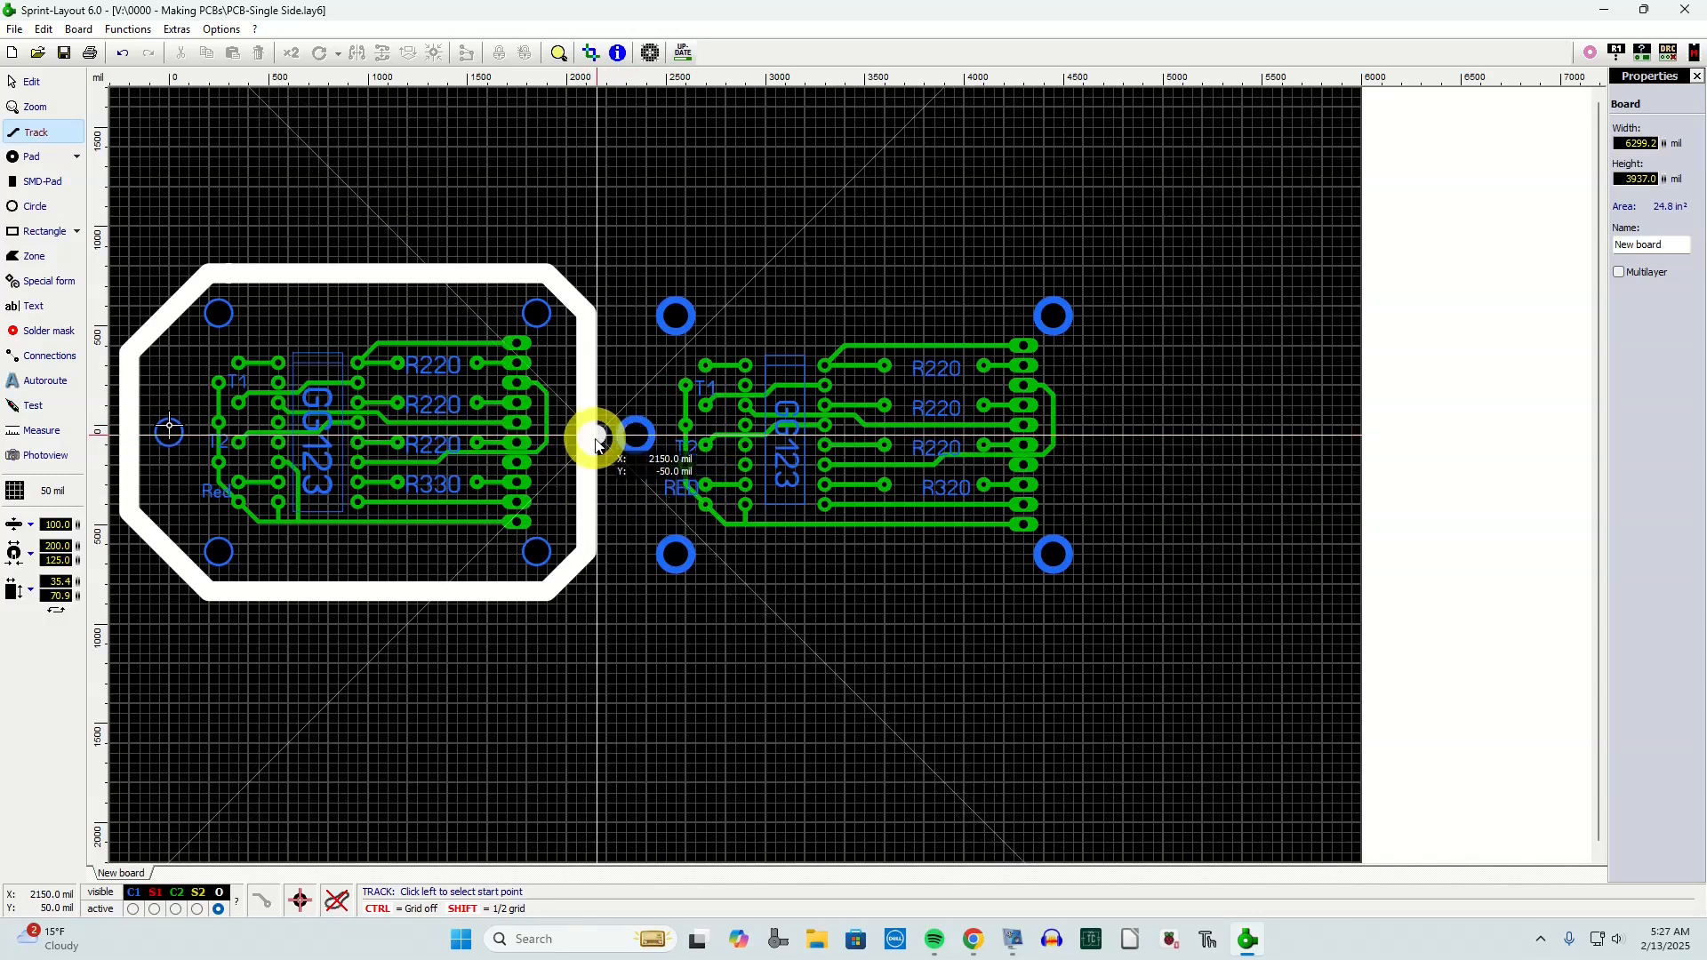
{"action": "key", "text": "Escape"}
{"action": "mouse_move", "coordinate": [615, 604]}
{"action": "left_mouse_down"}
{"action": "mouse_move", "coordinate": [999, 332]}
{"action": "mouse_move", "coordinate": [1103, 289]}
{"action": "mouse_move", "coordinate": [1056, 338]}
{"action": "mouse_move", "coordinate": [1096, 340]}
{"action": "left_mouse_up"}
{"action": "left_click", "coordinate": [422, 640]}
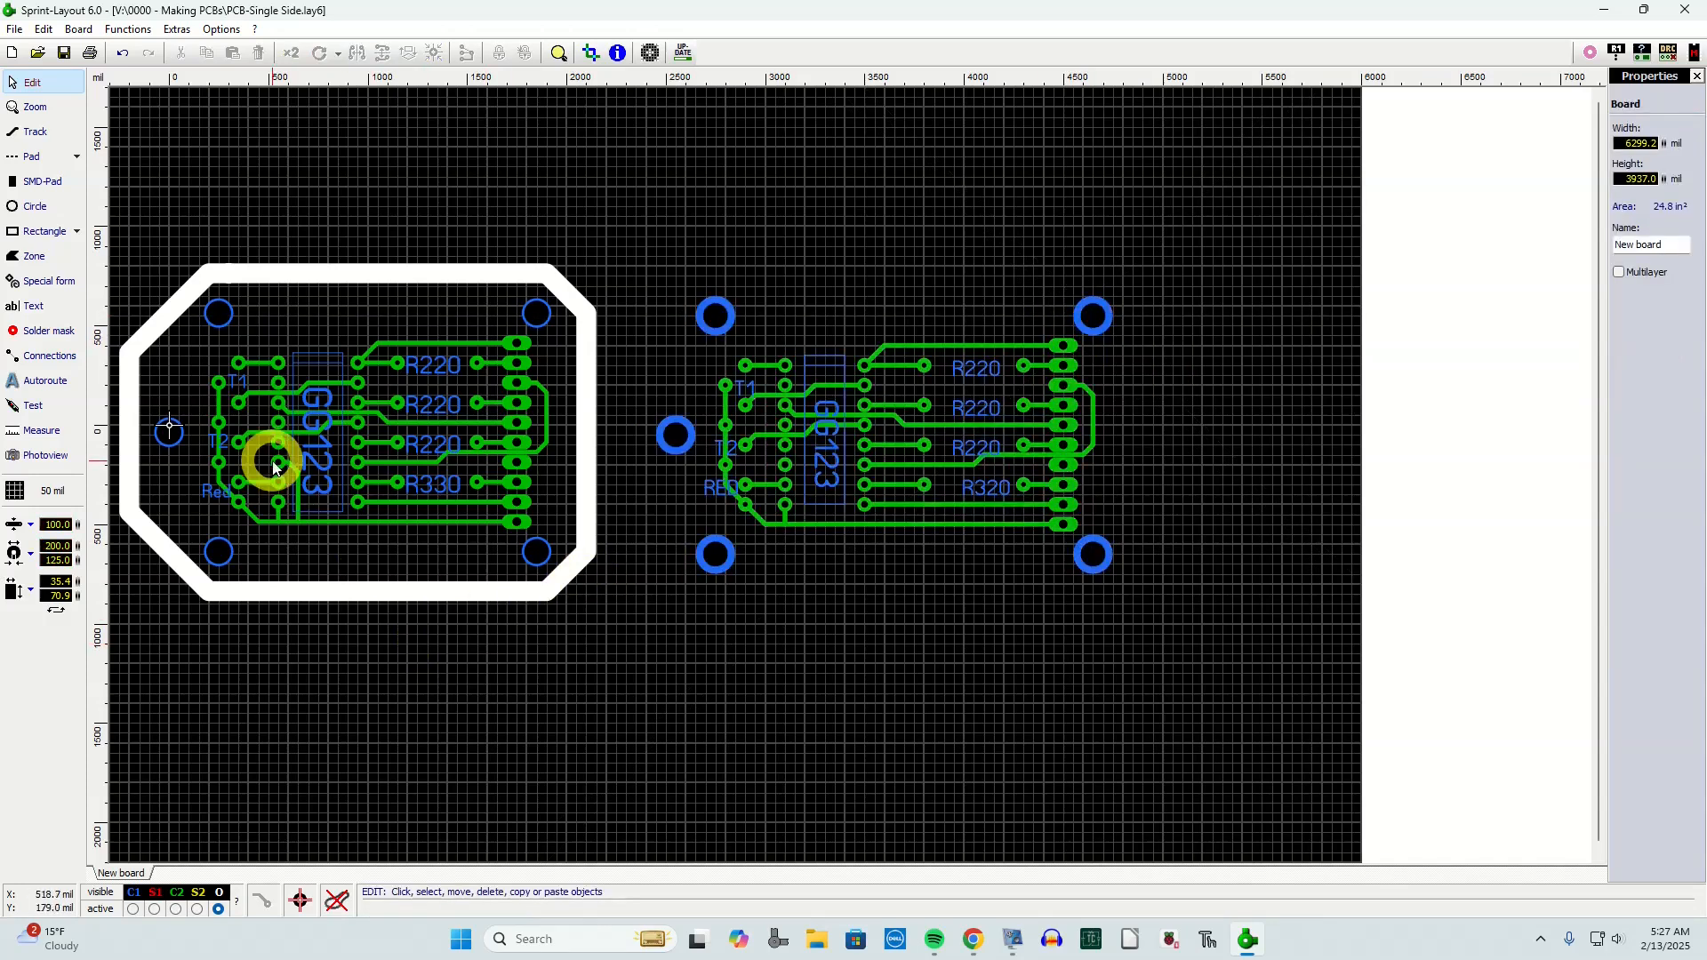
Start a 100 mil board outline on layer O from X 2700, Y 750 through X 2300 at Y 350 and -500 to X 2700, Y -900.
{"action": "scroll", "coordinate": [945, 382], "scroll_direction": "up", "scroll_amount": 3}
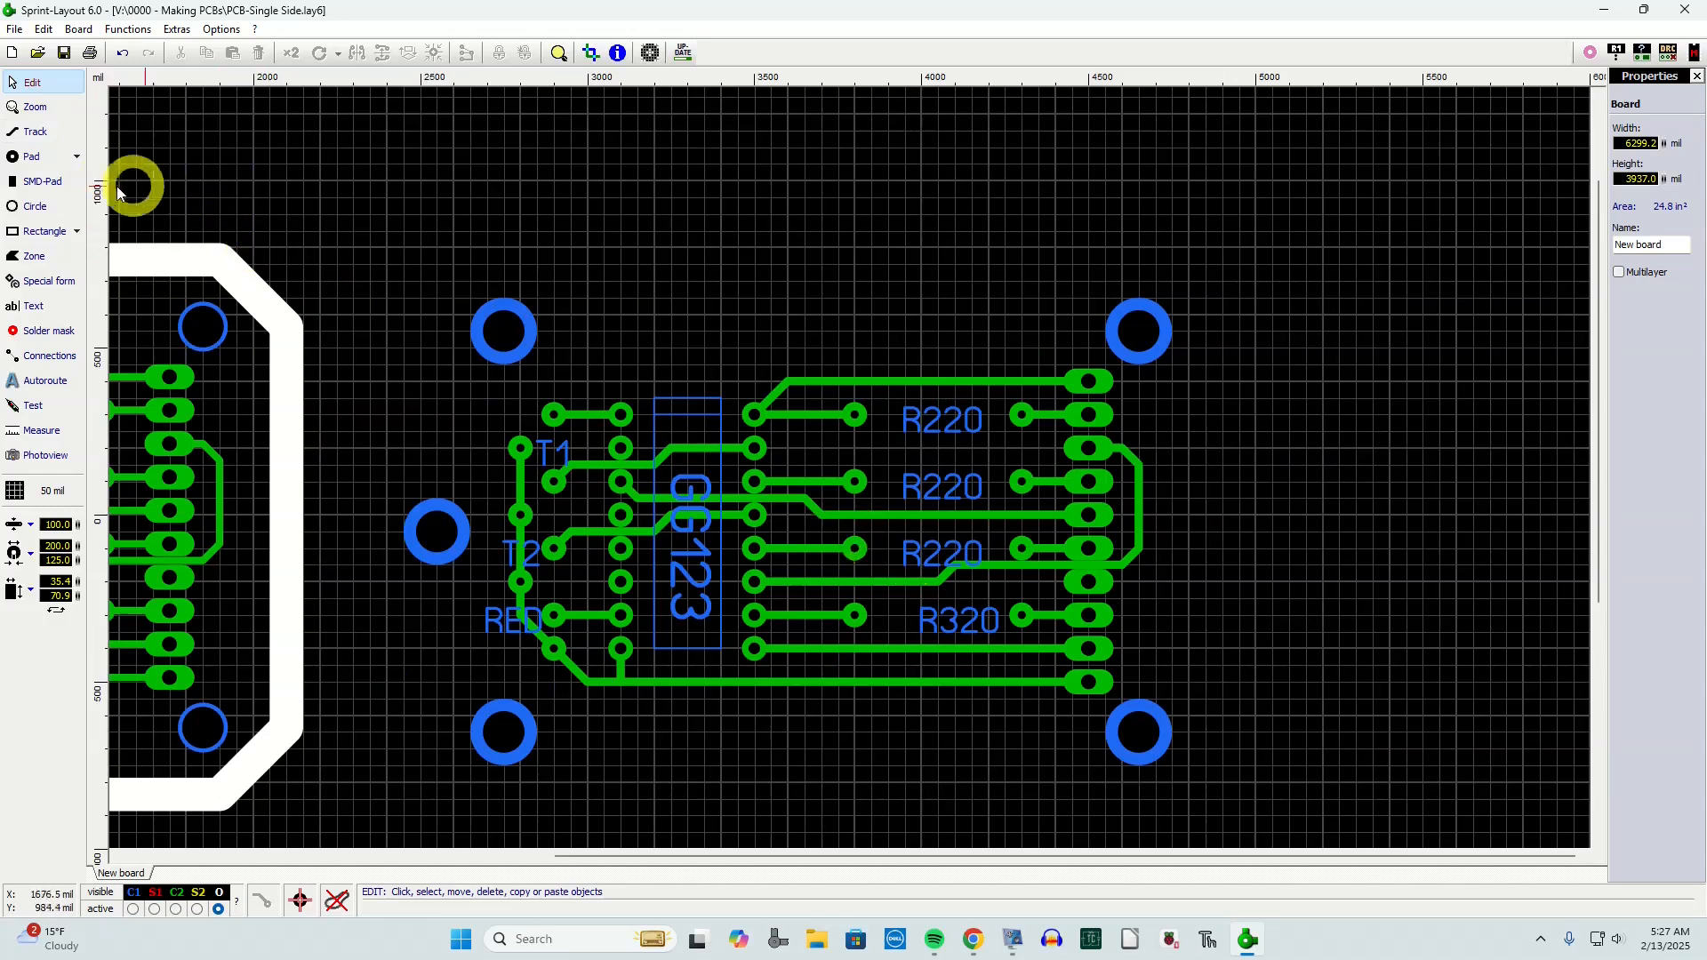
{"action": "left_click", "coordinate": [34, 132]}
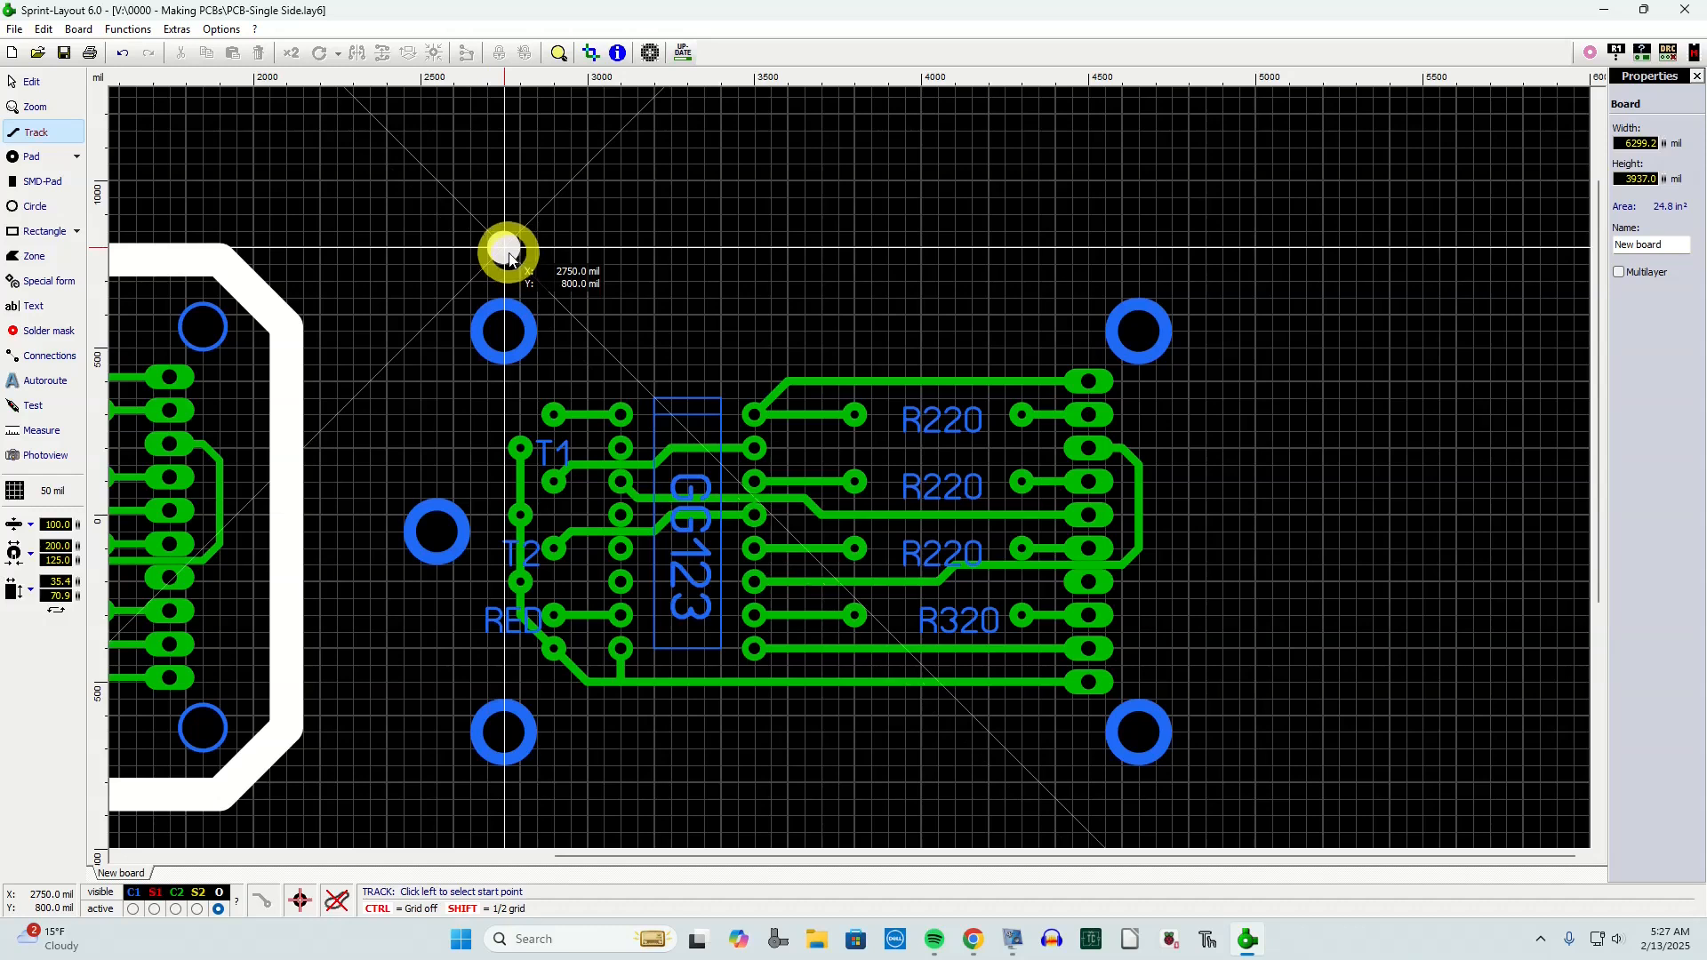
{"action": "left_click", "coordinate": [489, 264]}
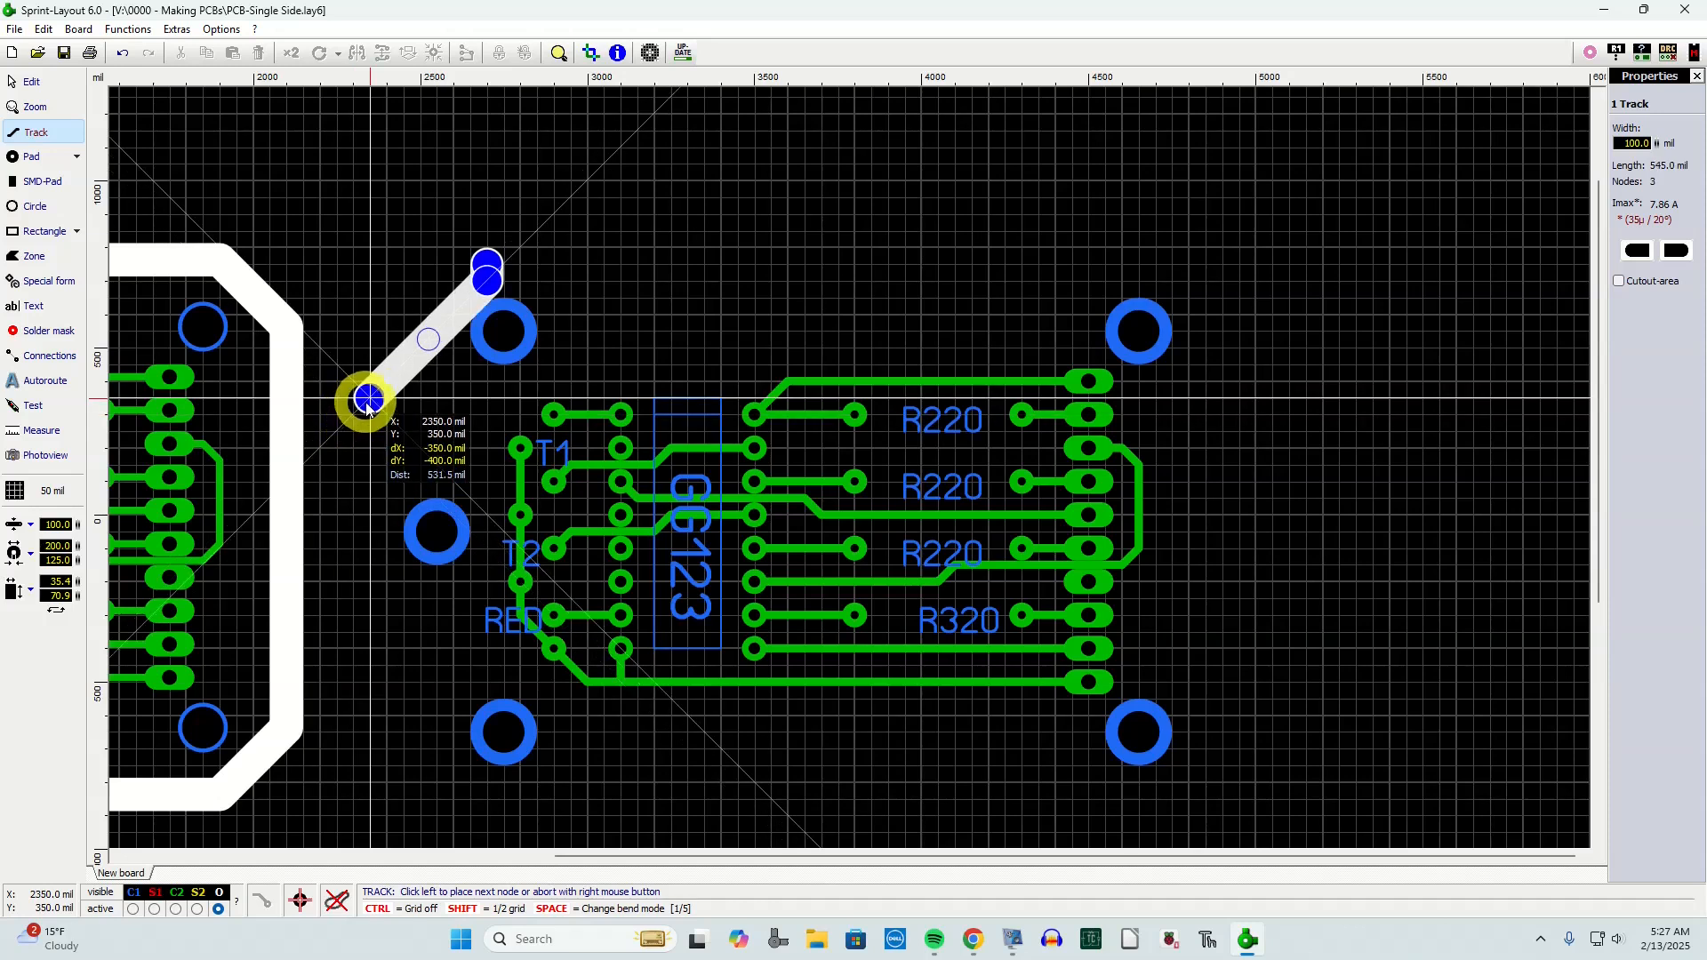
{"action": "left_click", "coordinate": [354, 400]}
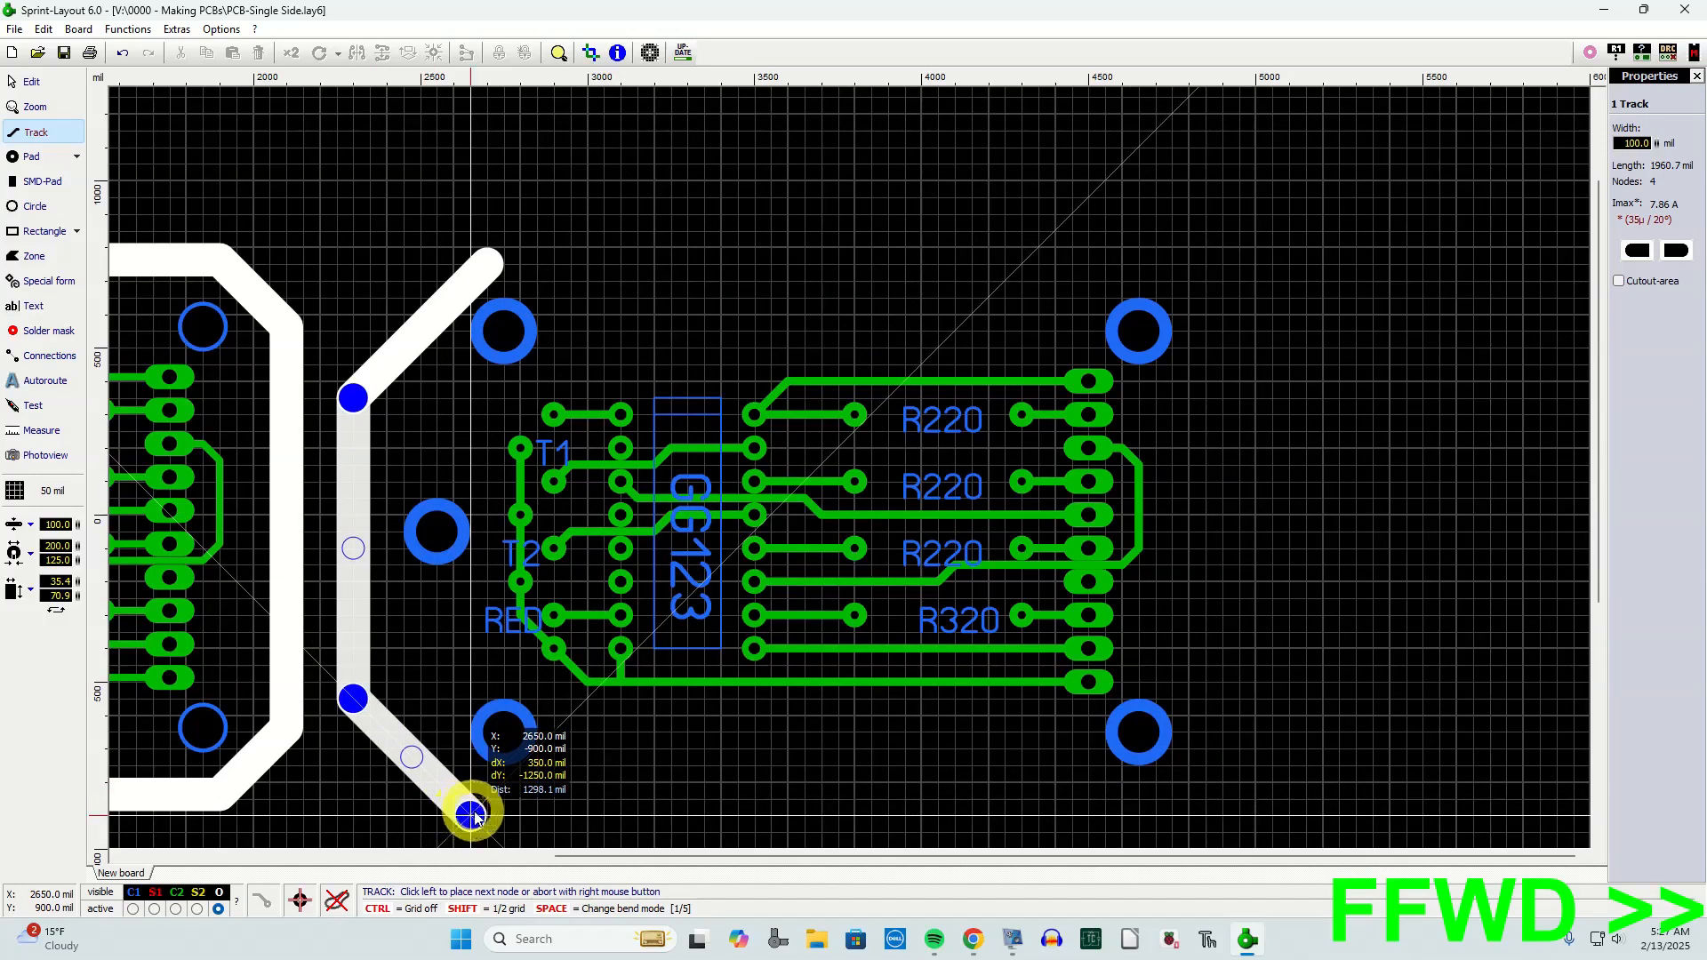
{"action": "left_click", "coordinate": [473, 812]}
Close the outline through X 4700, Y -900, X 4900 at Y -700 and 650, and X 4800, Y 750 back to X 2700.
{"action": "left_click", "coordinate": [1157, 813]}
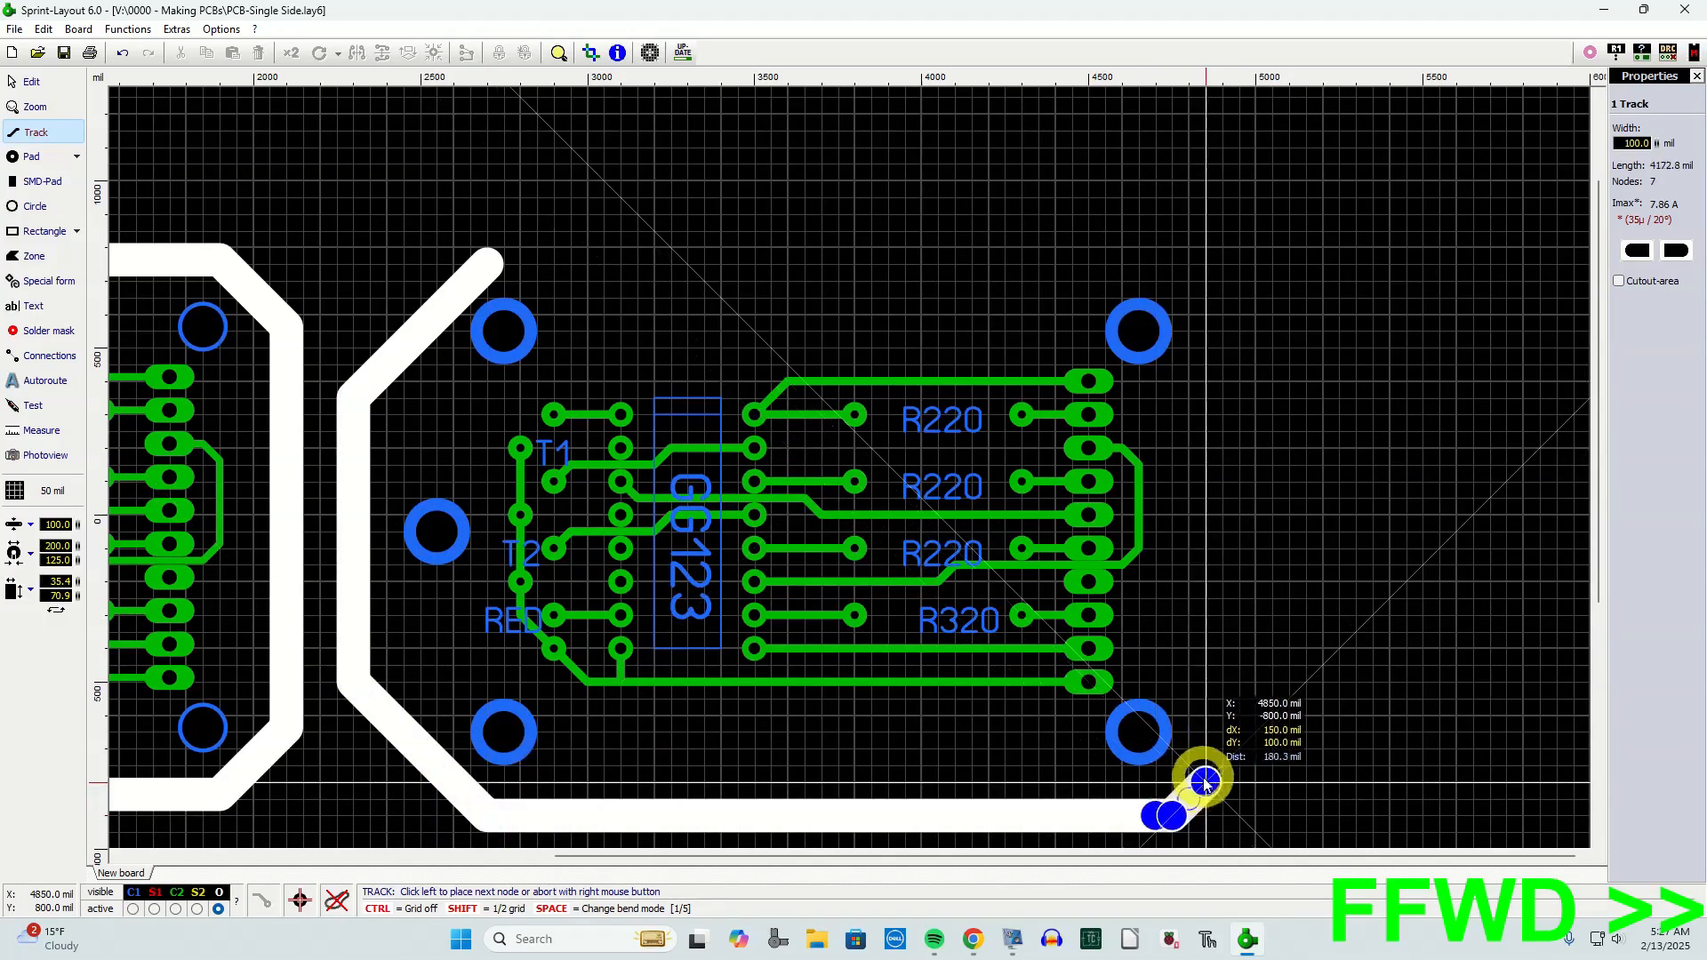
{"action": "left_click", "coordinate": [1223, 749]}
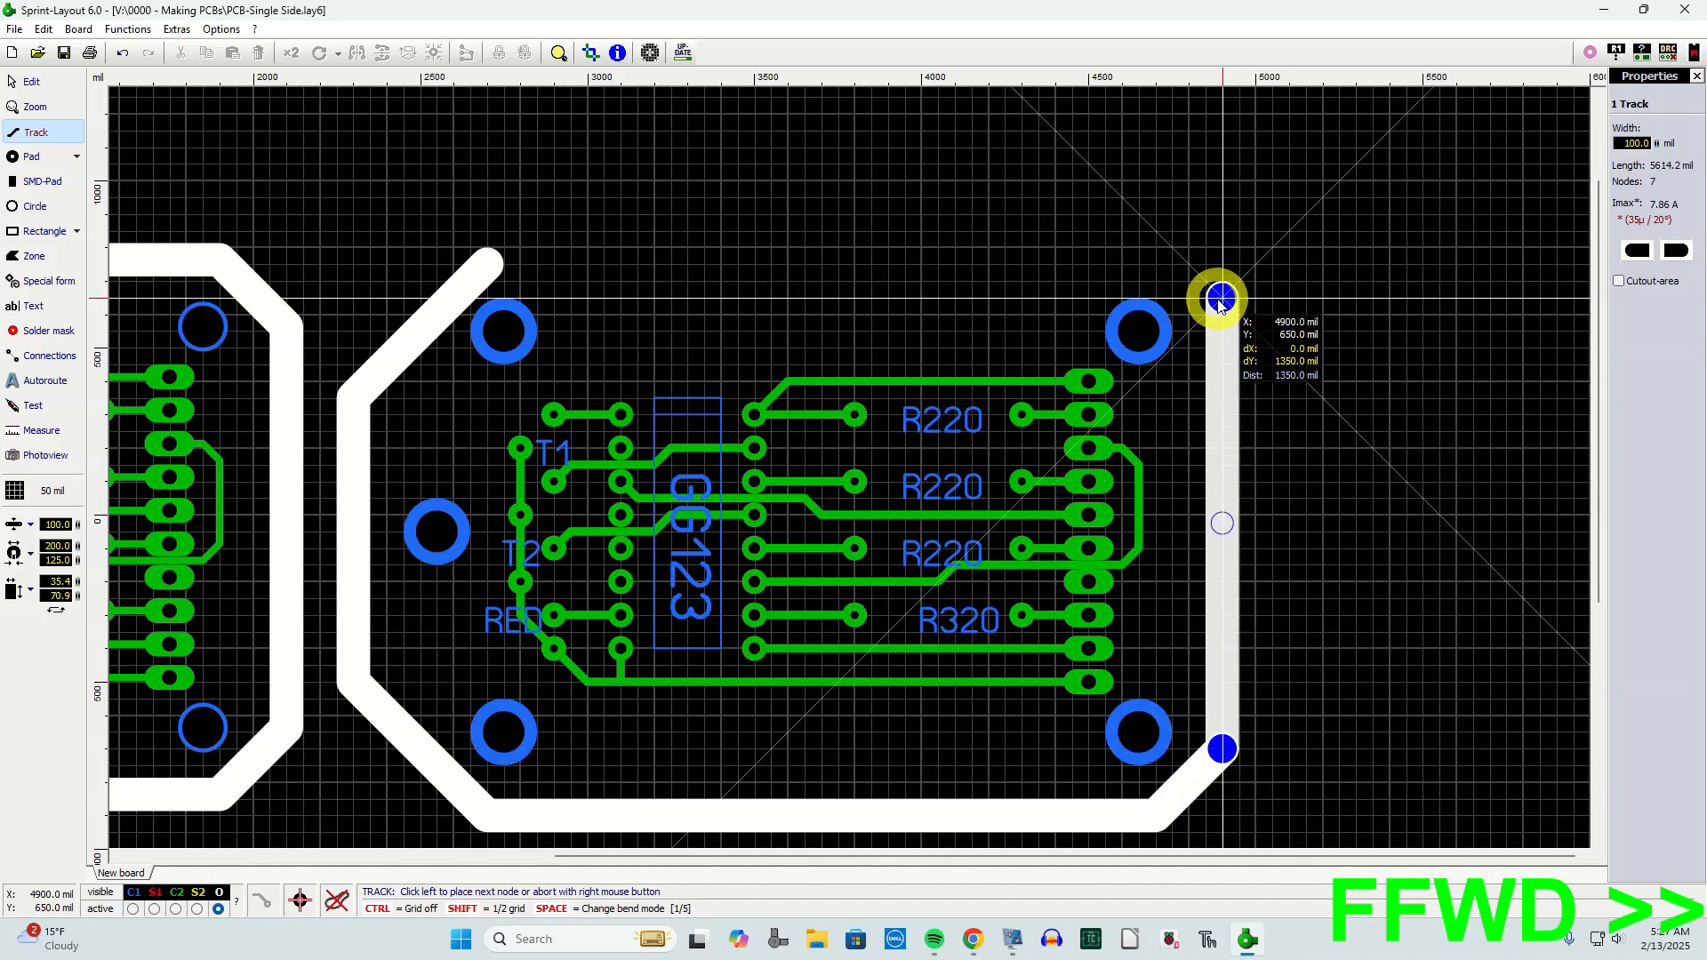
{"action": "left_click", "coordinate": [1222, 298]}
{"action": "left_click", "coordinate": [1190, 264]}
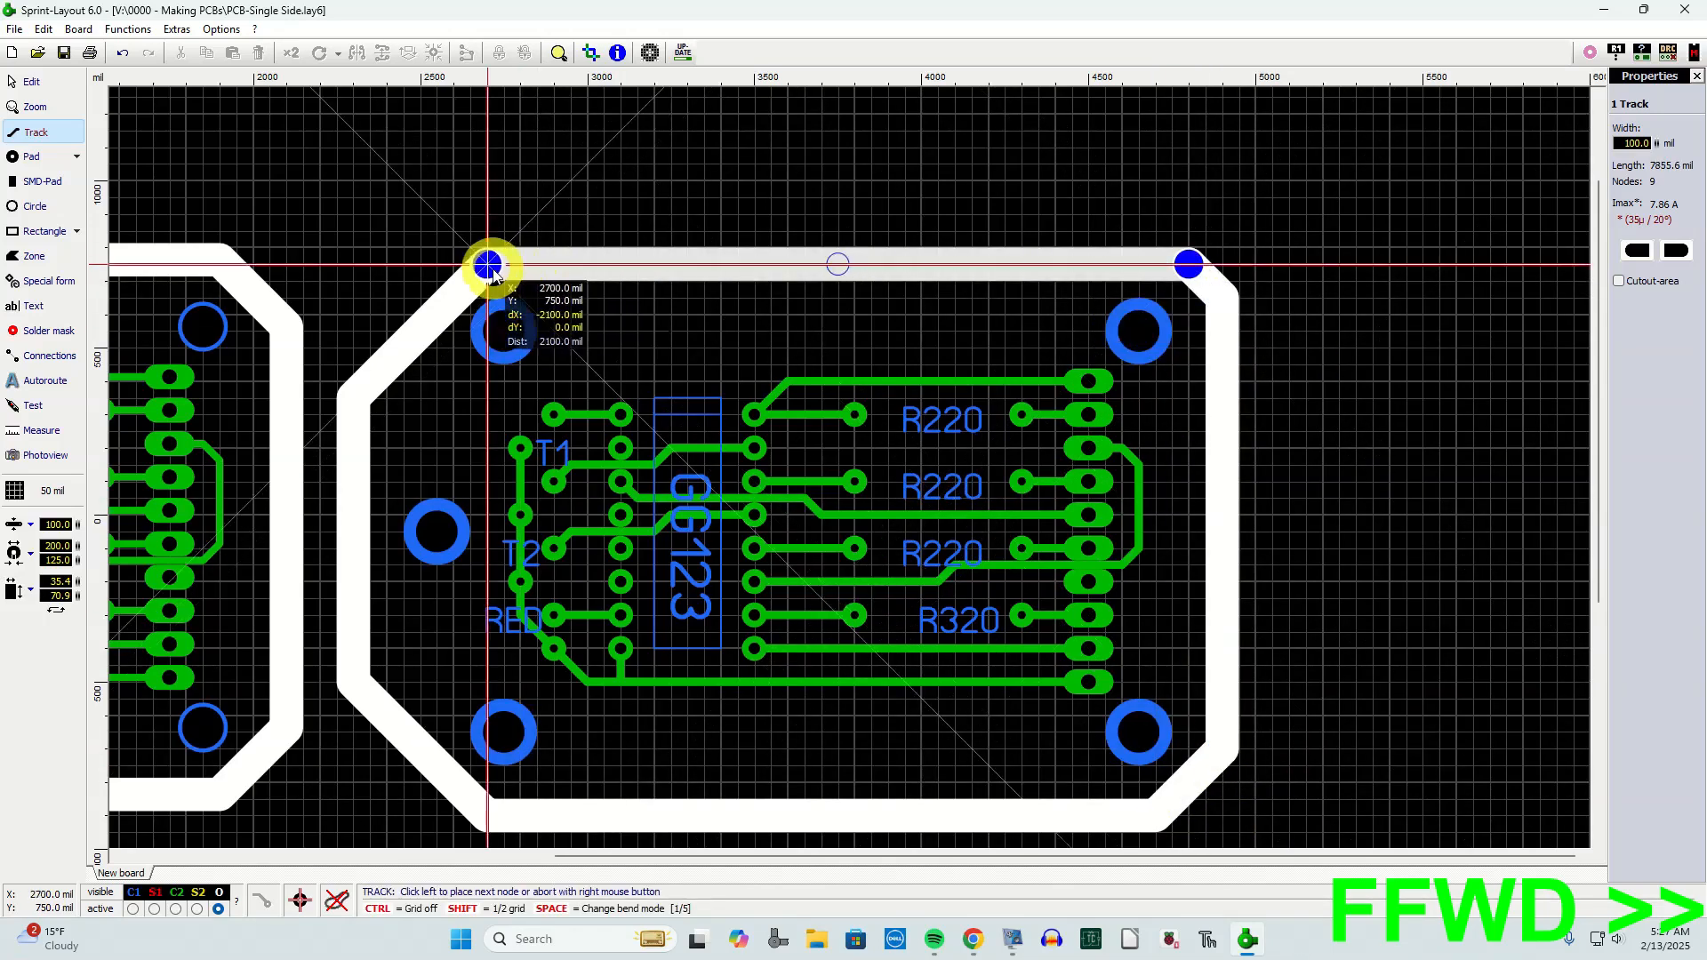
{"action": "left_click", "coordinate": [488, 264]}
{"action": "scroll", "coordinate": [839, 522], "scroll_direction": "down", "scroll_amount": 3}
{"action": "key", "text": "Escape"}
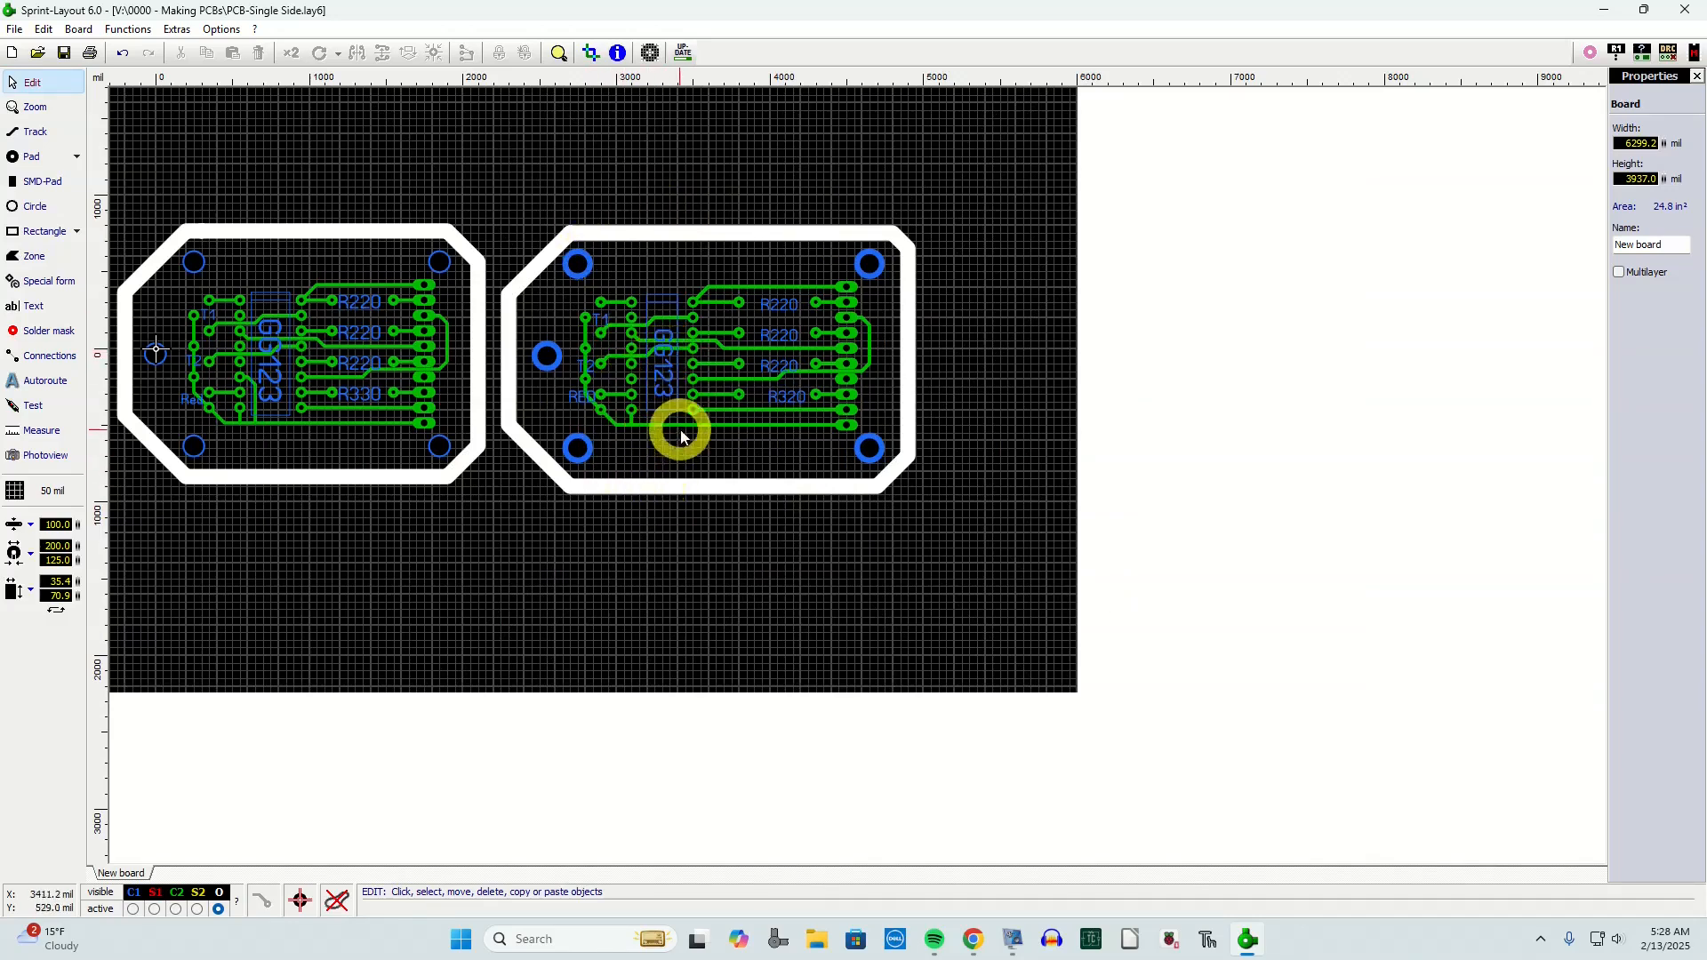
{"action": "scroll", "coordinate": [936, 474], "scroll_direction": "up", "scroll_amount": 2}
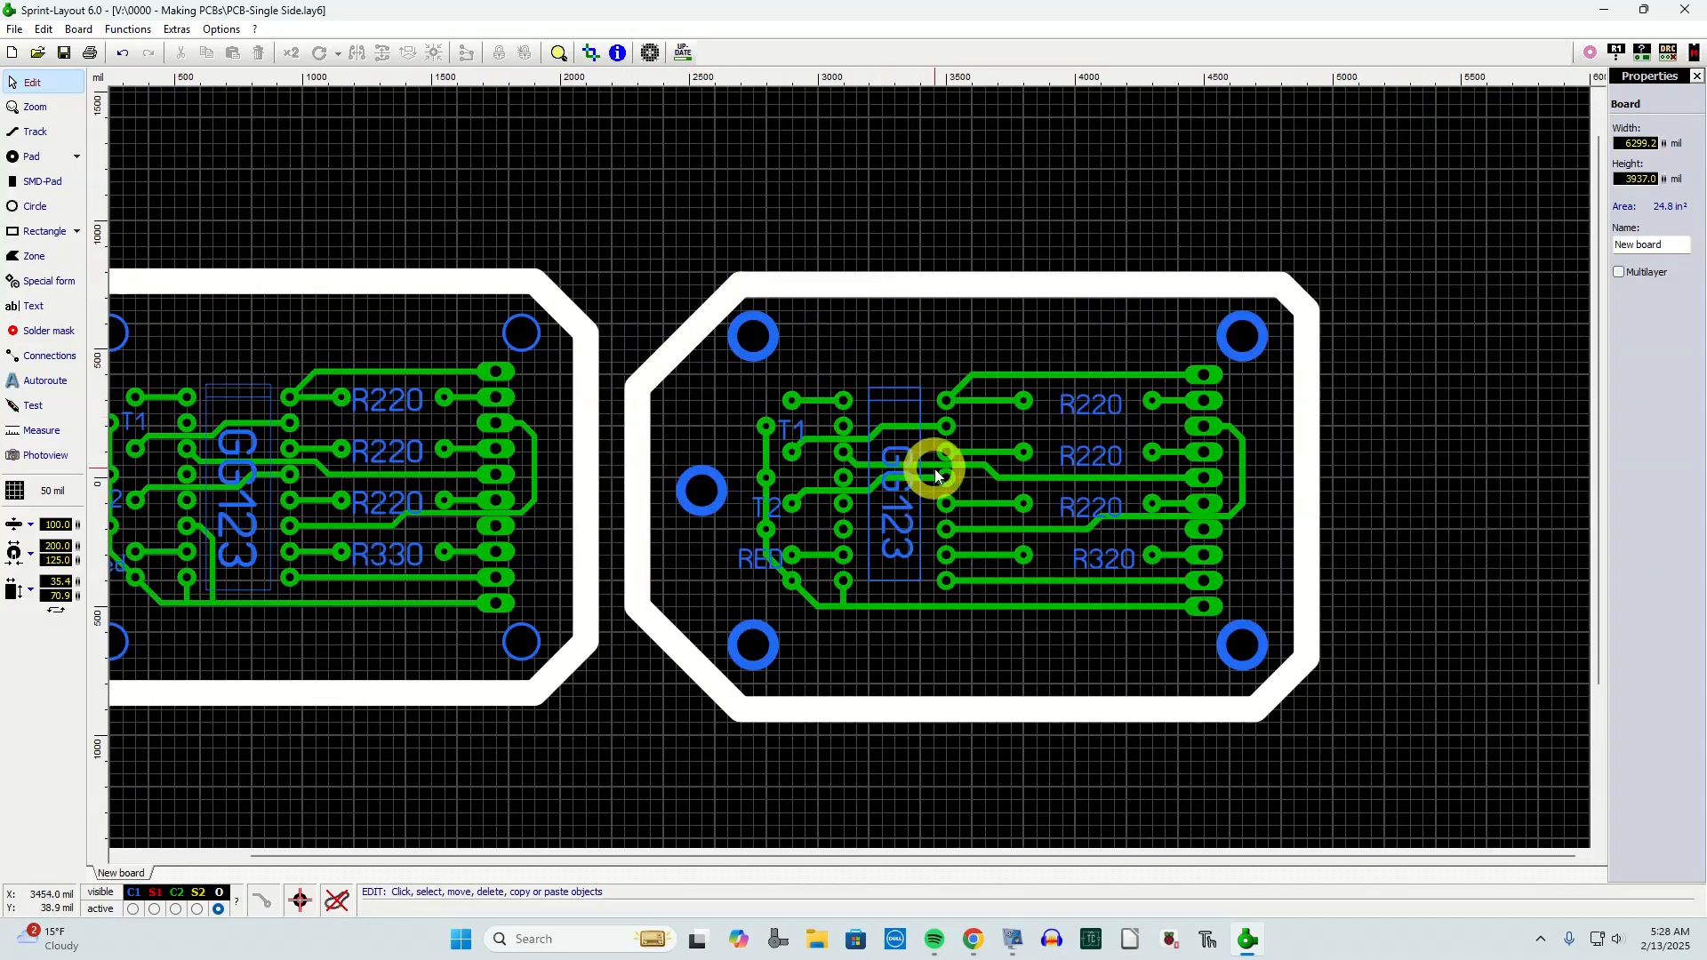